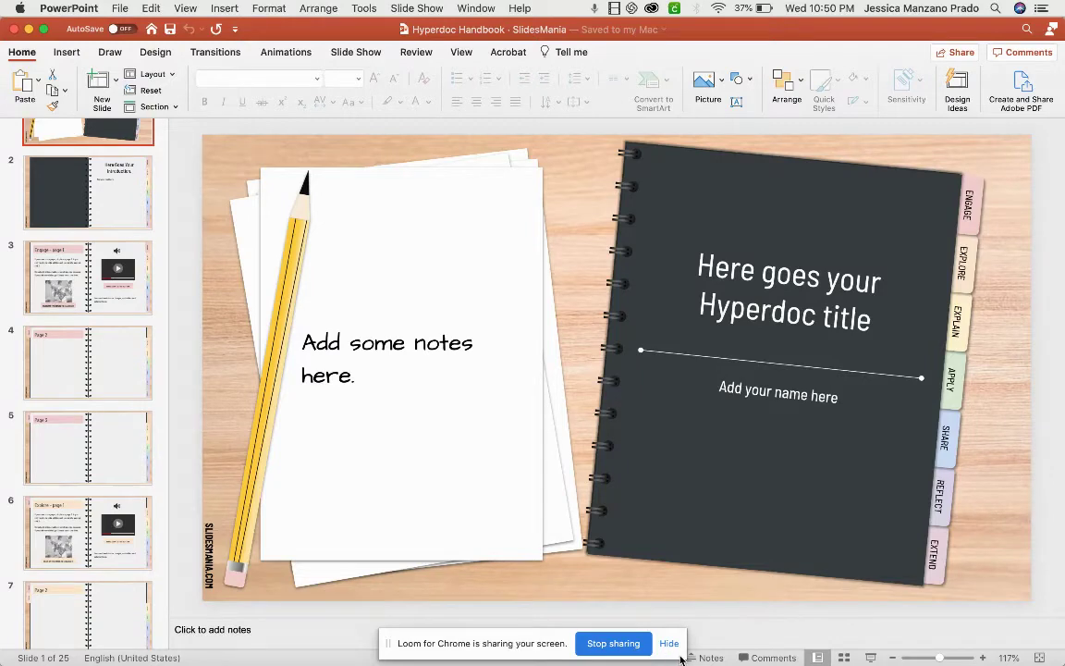
Review the hyperdoc's introduction and Engage page slides in PowerPoint.
scroll(133, 187, up, 3)
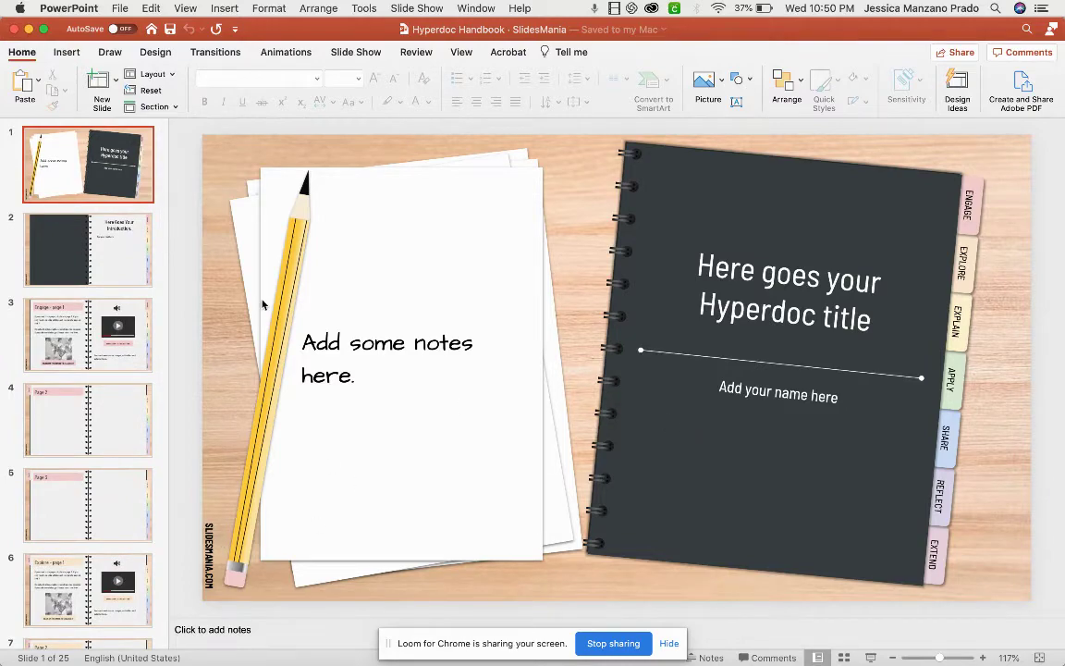
click(132, 240)
click(118, 329)
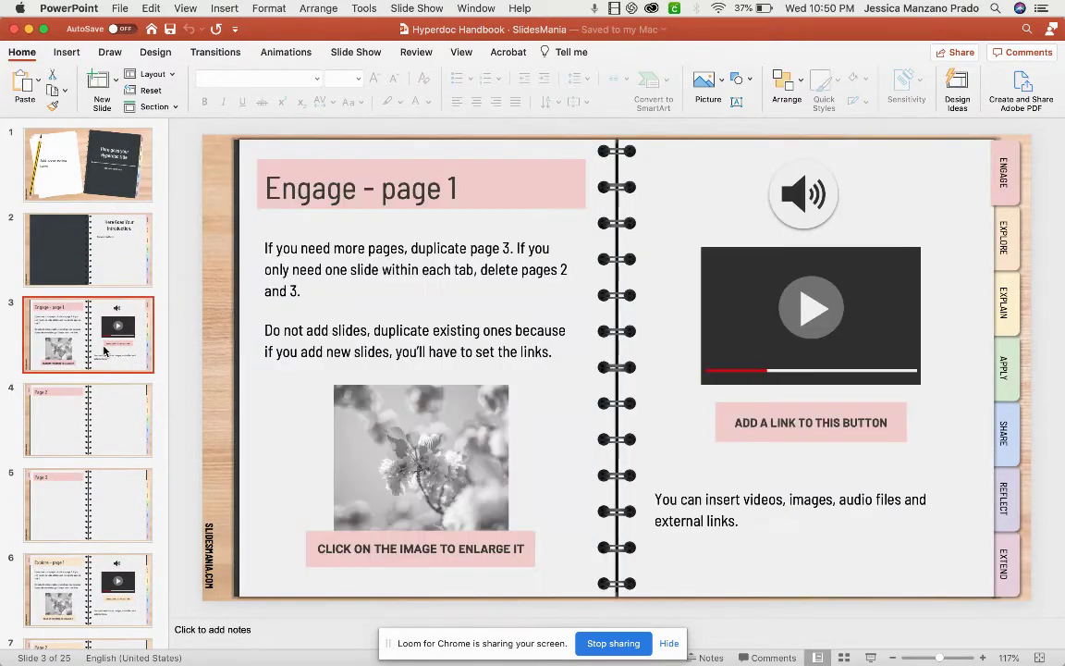
click(111, 421)
scroll(110, 423, down, 2)
click(109, 424)
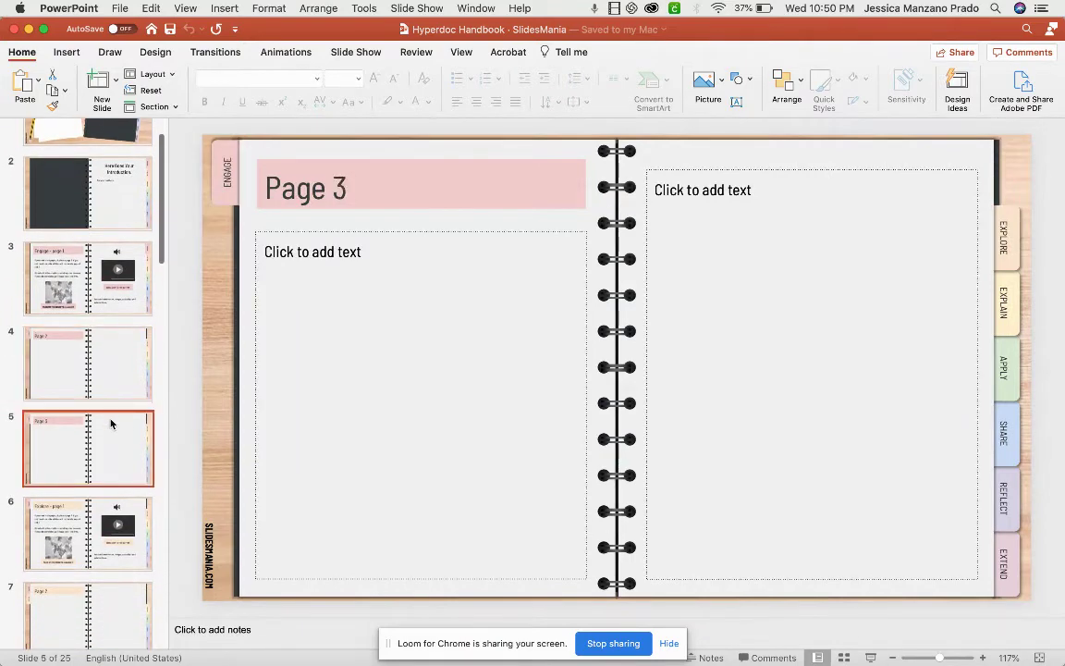
Review the Explore page slides, then return to the title slide.
scroll(109, 423, down, 2)
click(102, 459)
scroll(101, 459, down, 2)
click(102, 459)
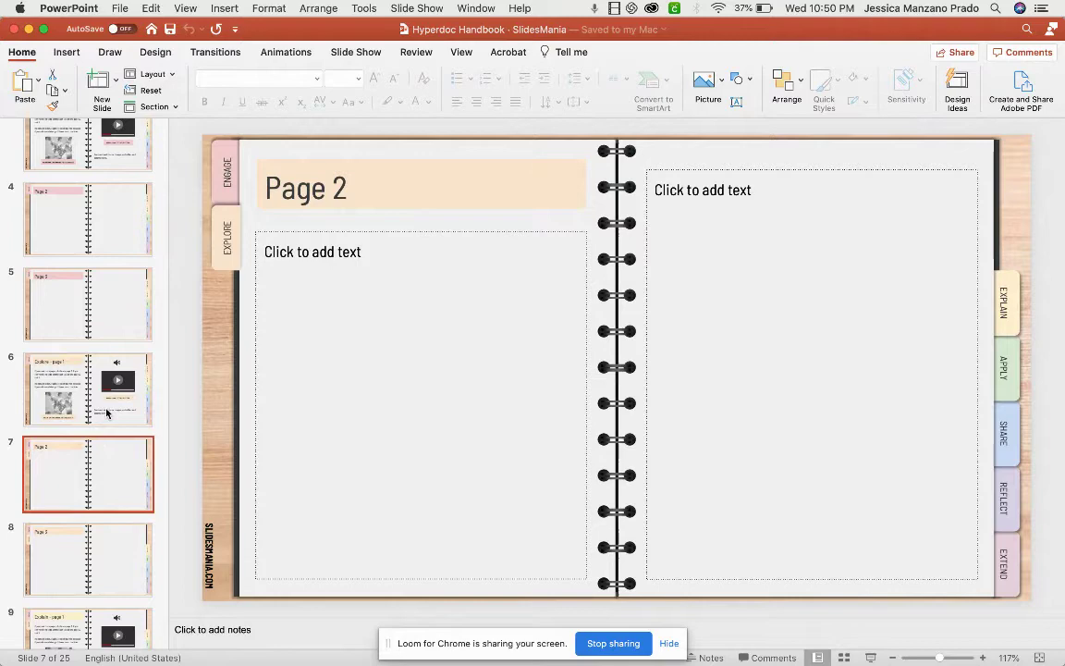
scroll(107, 412, up, 4)
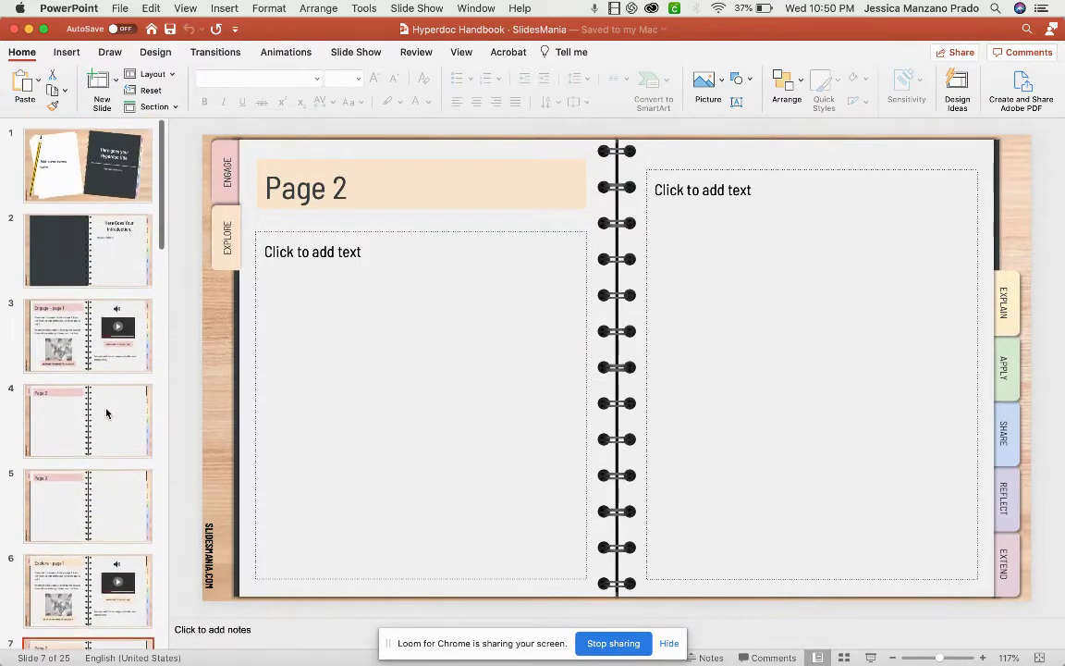
click(108, 276)
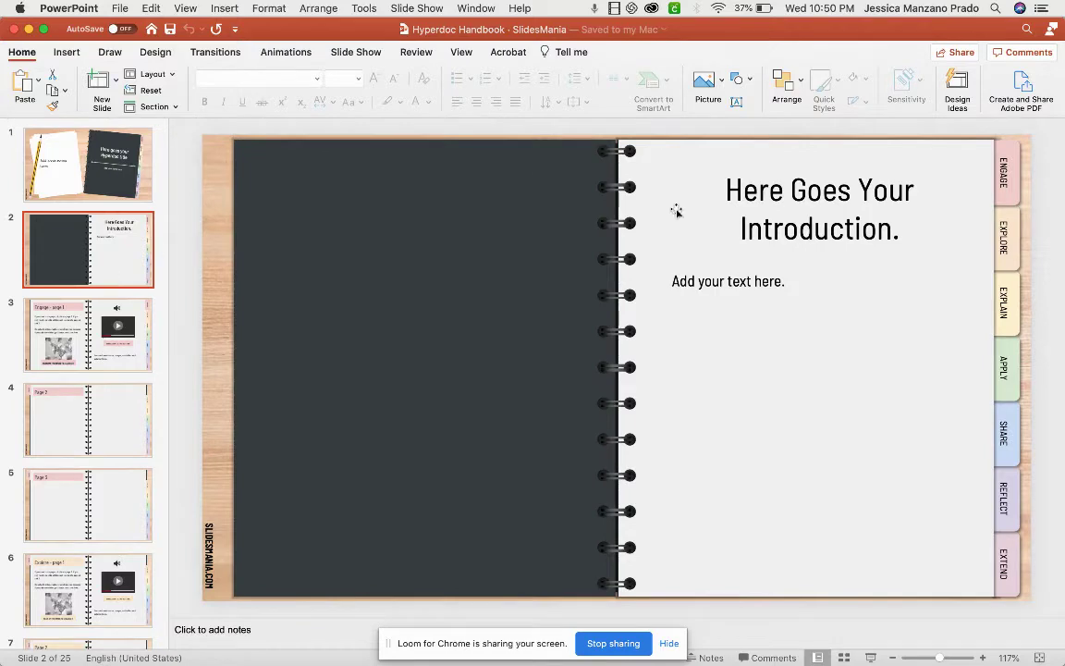
click(125, 186)
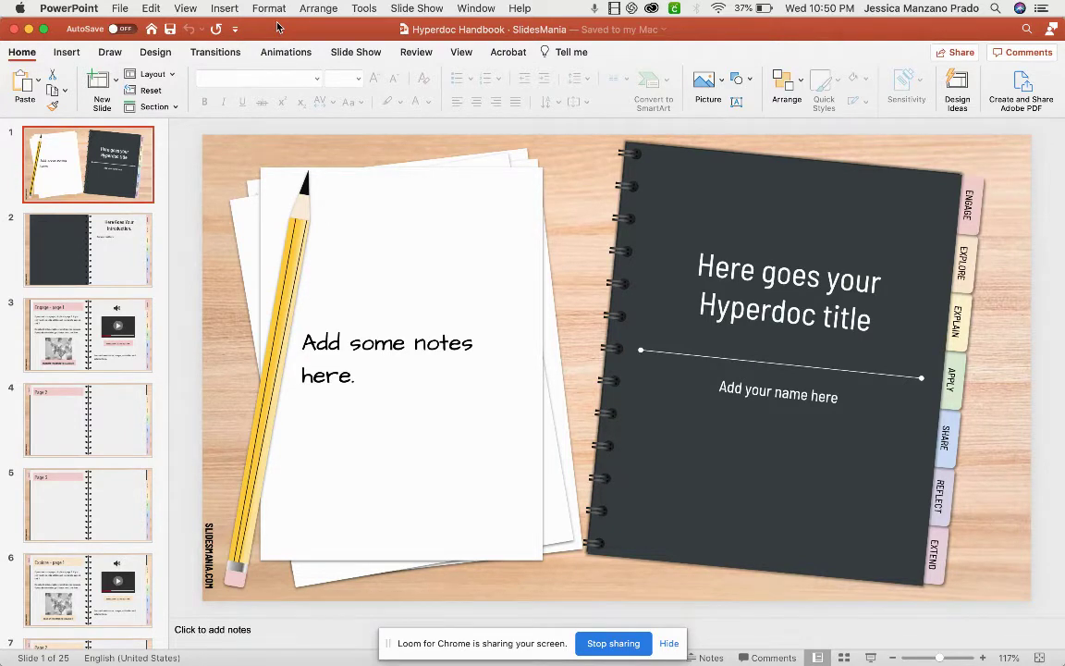
Start exporting the presentation as a PDF, then cancel the export.
click(124, 9)
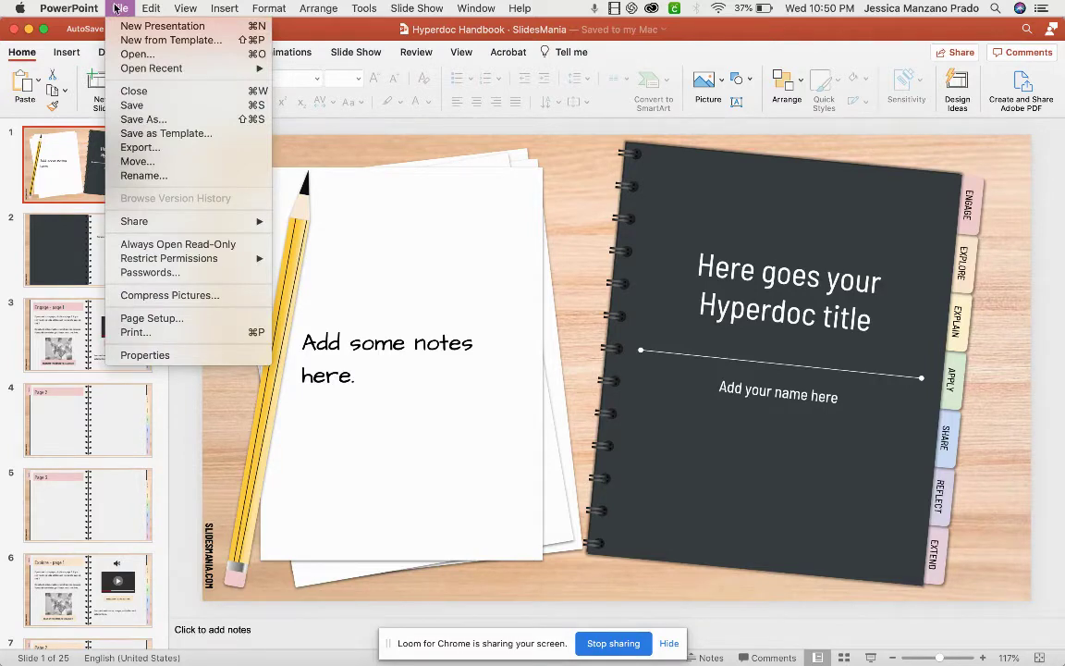
click(139, 147)
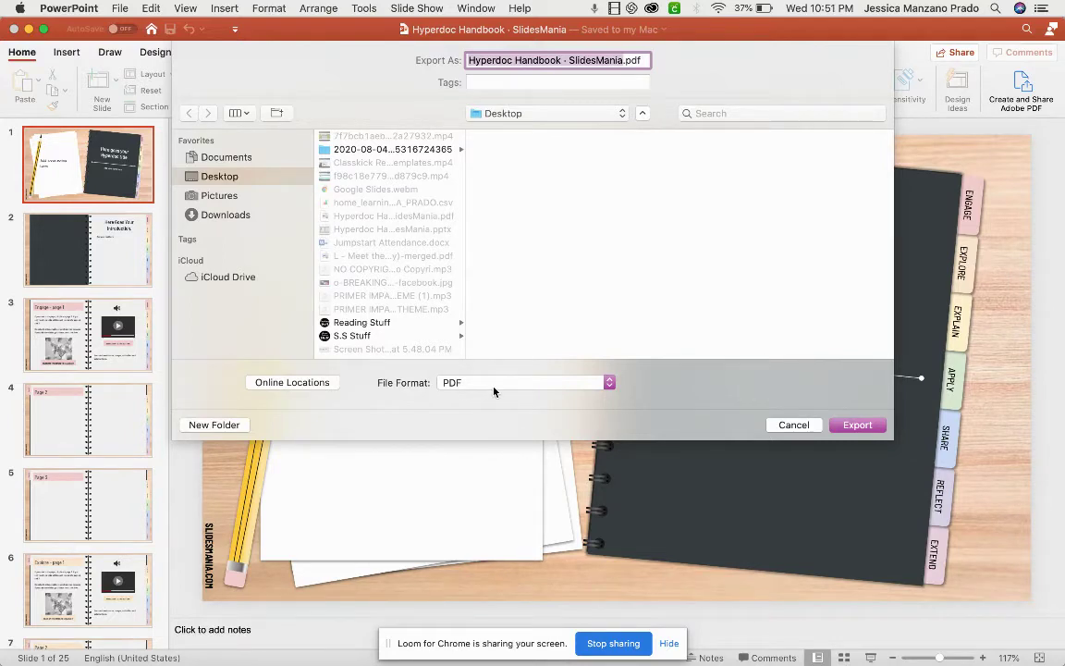
click(793, 425)
In Classkick, use Create From File with Hyperdoc Handbook - SlidesMania.pdf.
key(ctrl+Up)
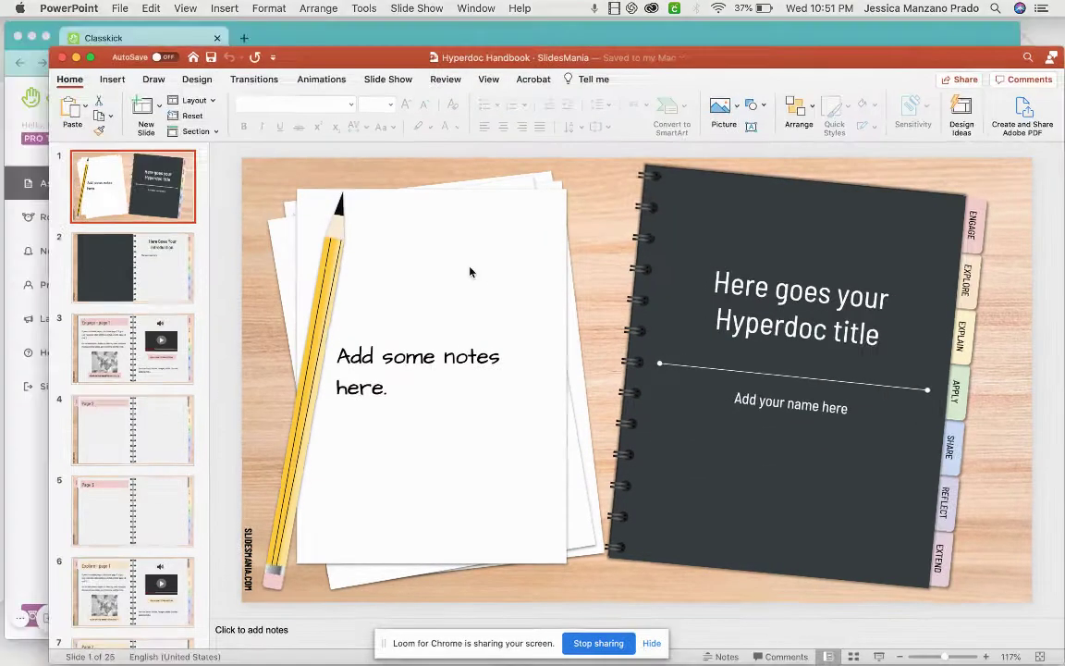
click(483, 262)
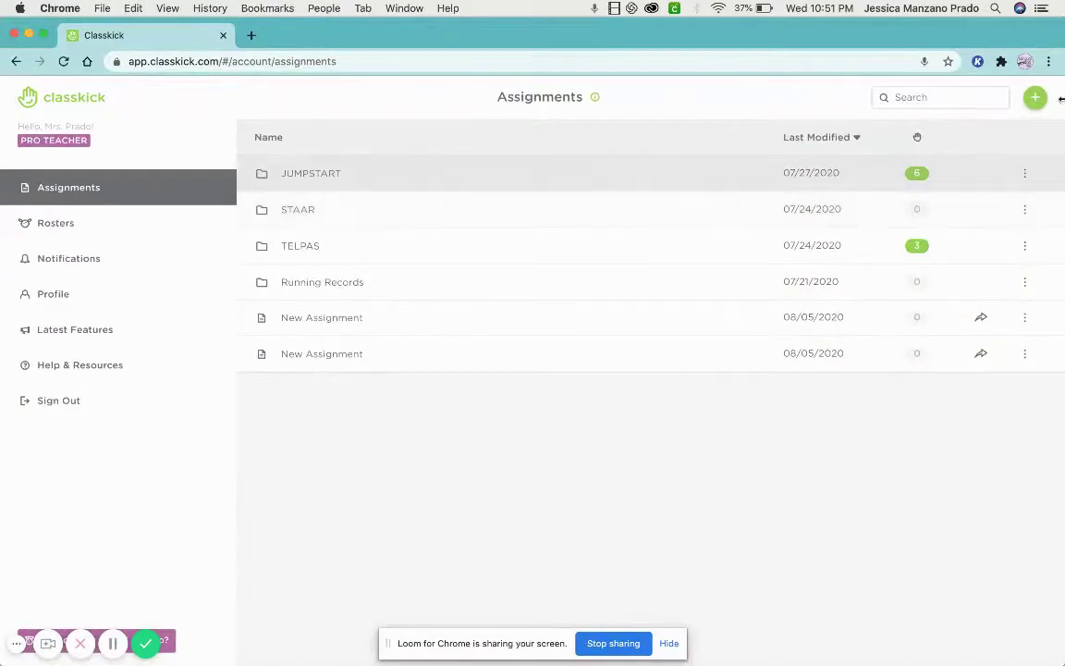
click(1039, 103)
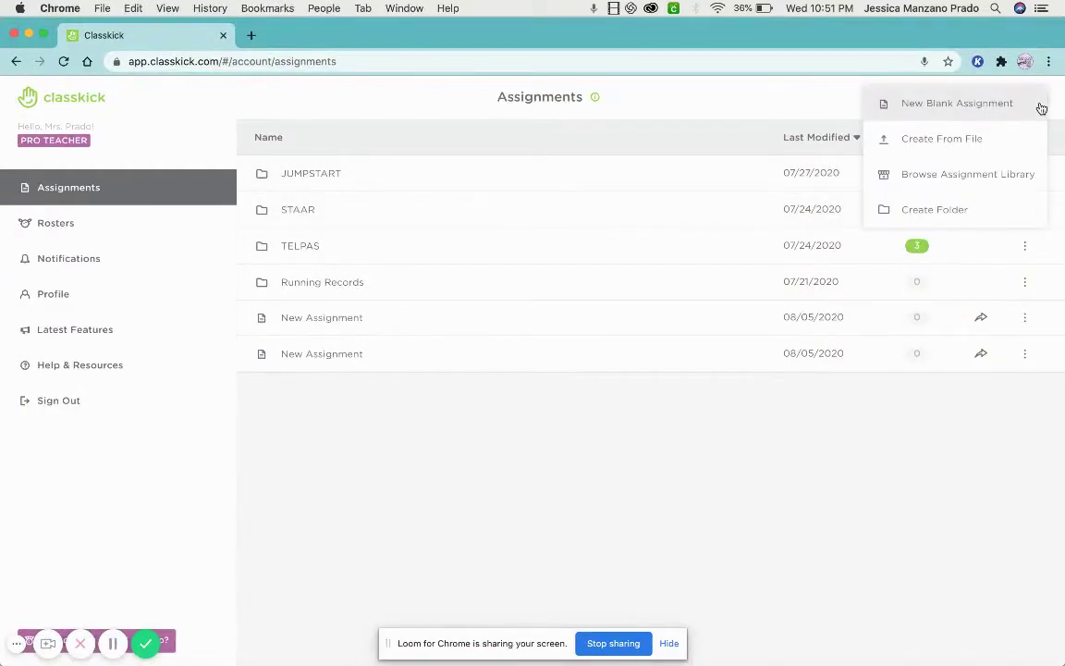
click(1003, 139)
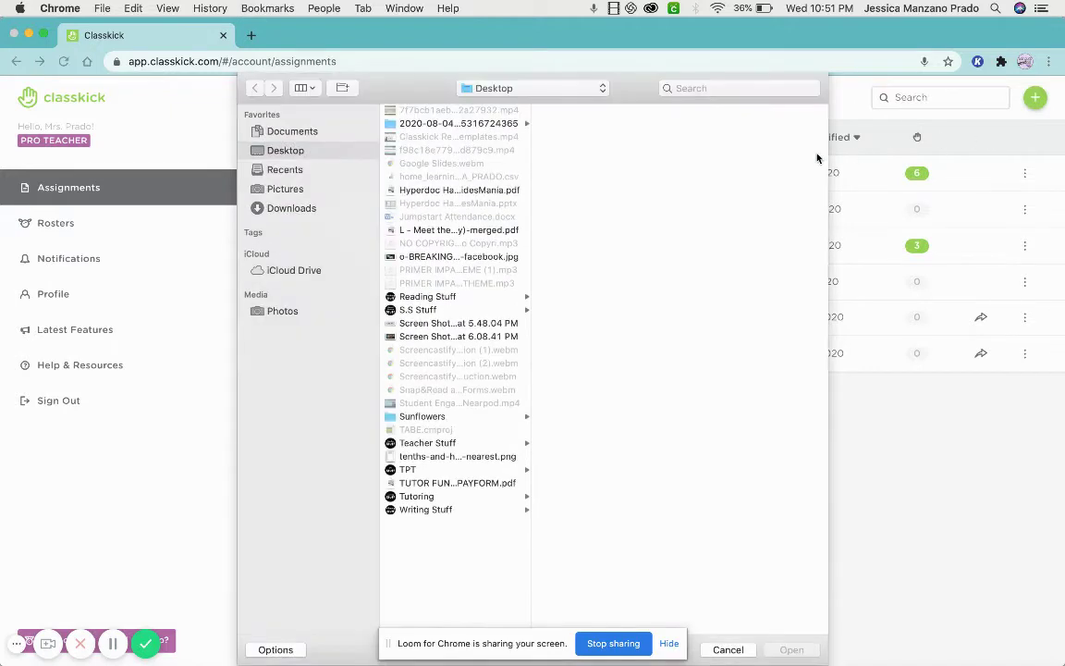
click(492, 191)
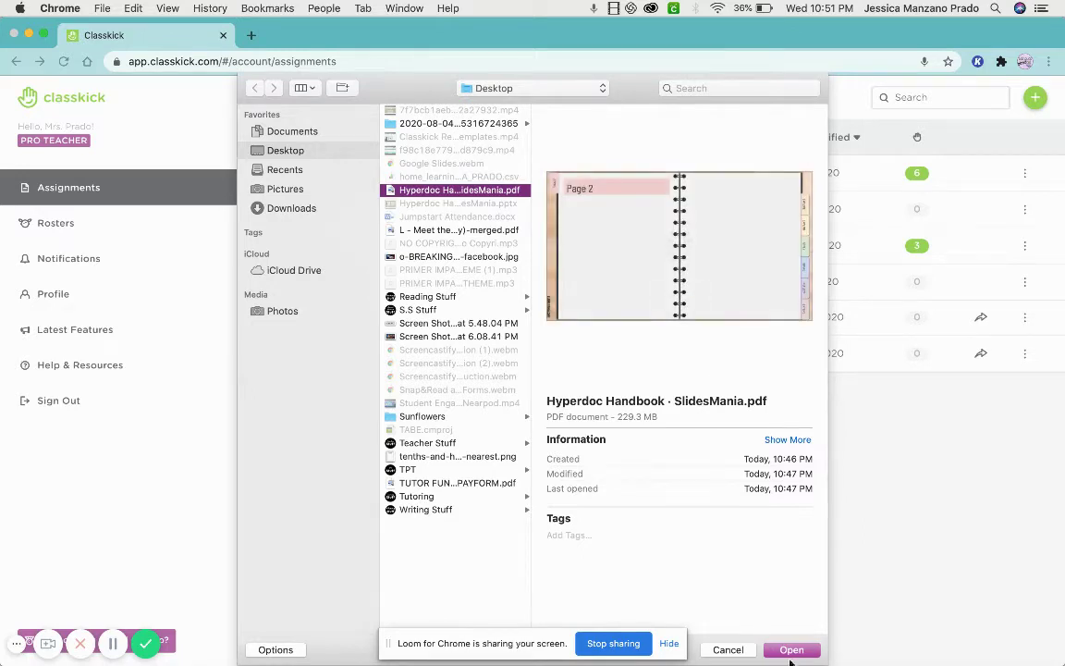
click(736, 650)
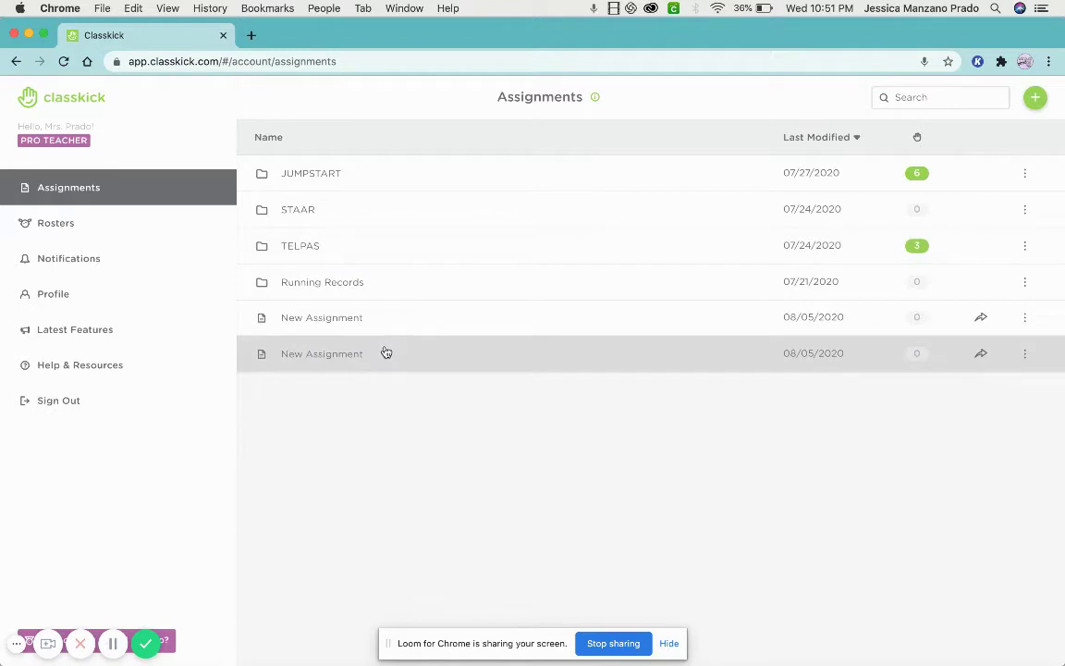
Repeat Create From File with the Hyperdoc Handbook PDF to load its 25 pages.
click(1039, 100)
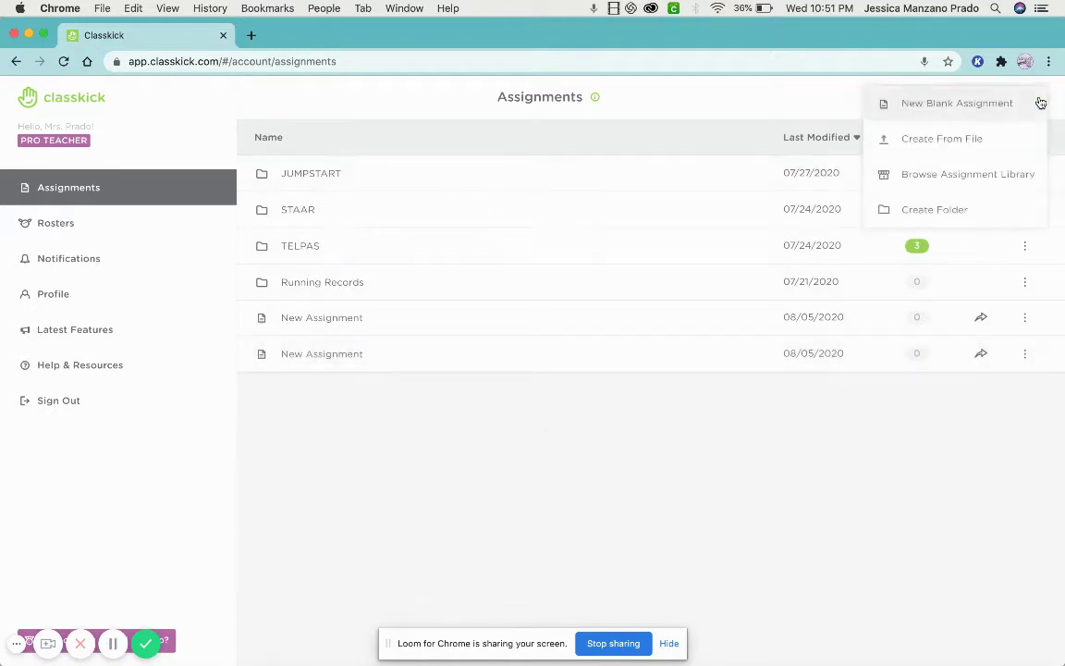
click(1010, 147)
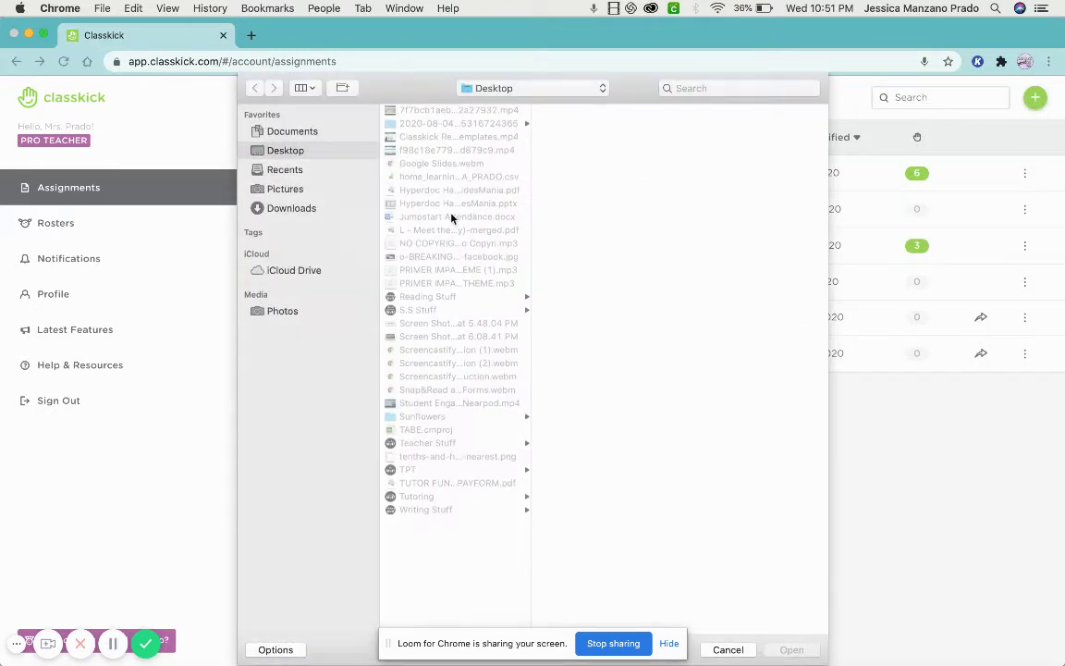
click(414, 189)
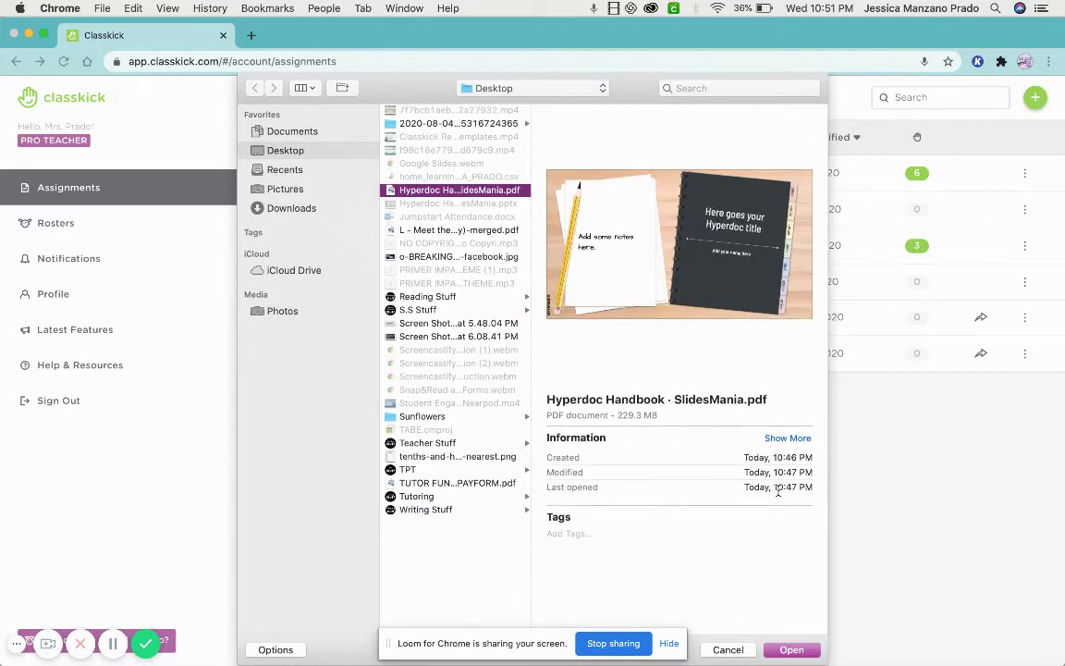
click(792, 649)
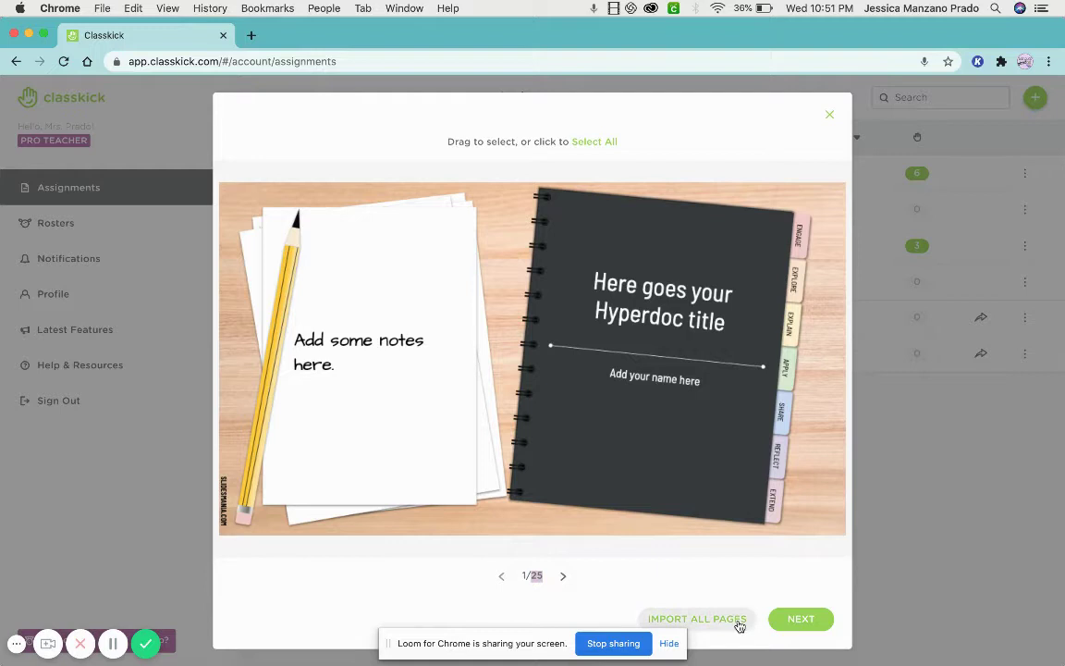
Import all 25 PDF pages as questions, review the Selected Images list, and finish.
click(697, 618)
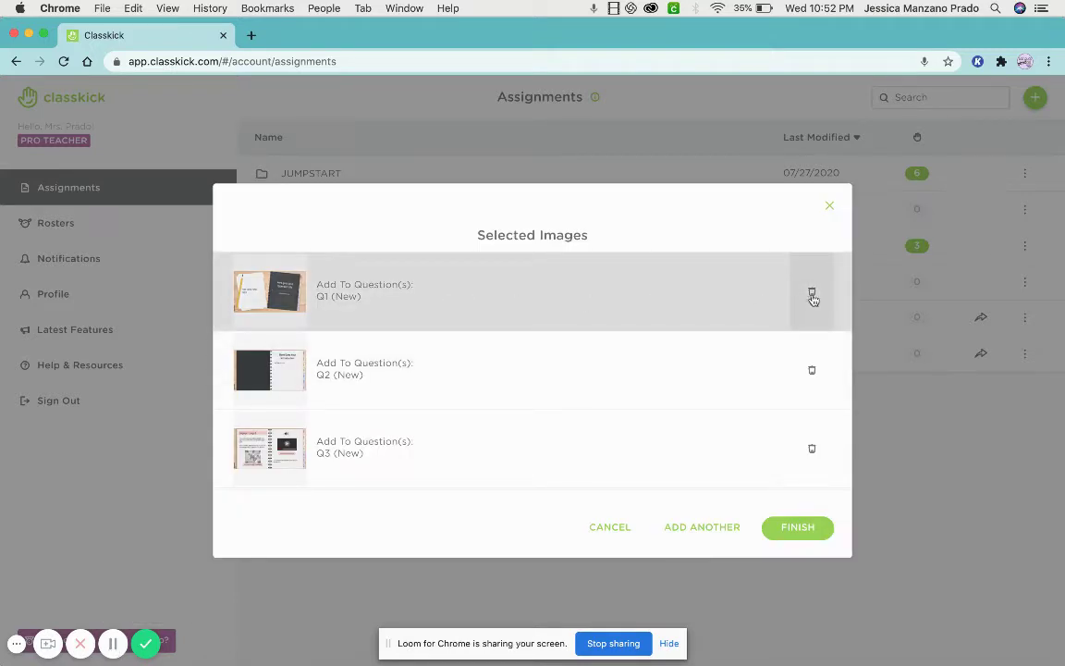
scroll(815, 298, down, 10)
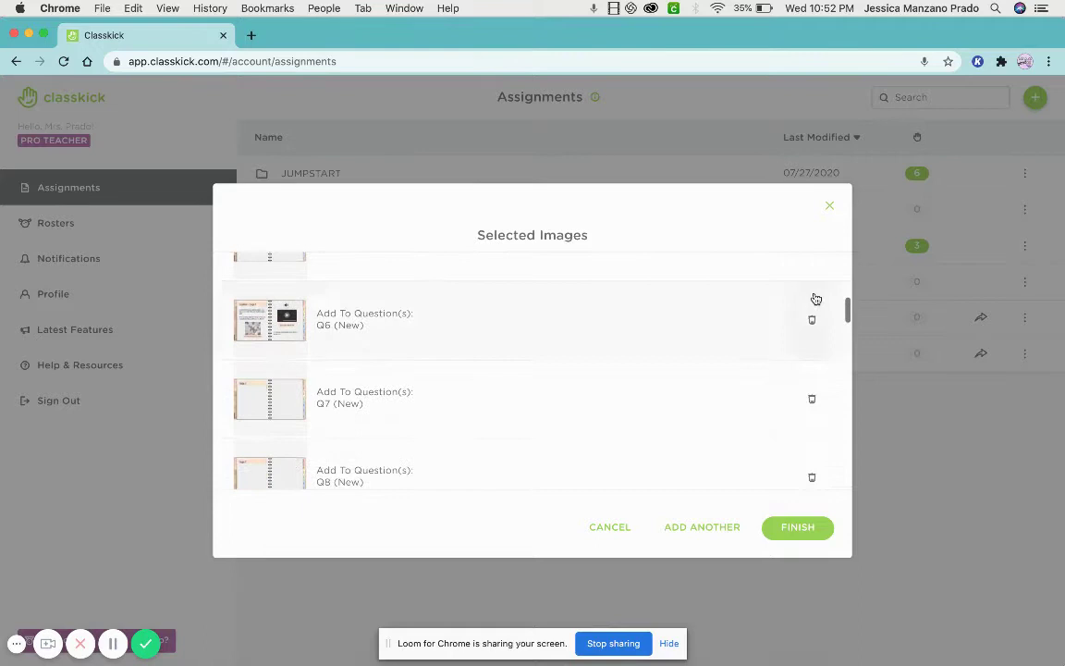
scroll(814, 298, down, 15)
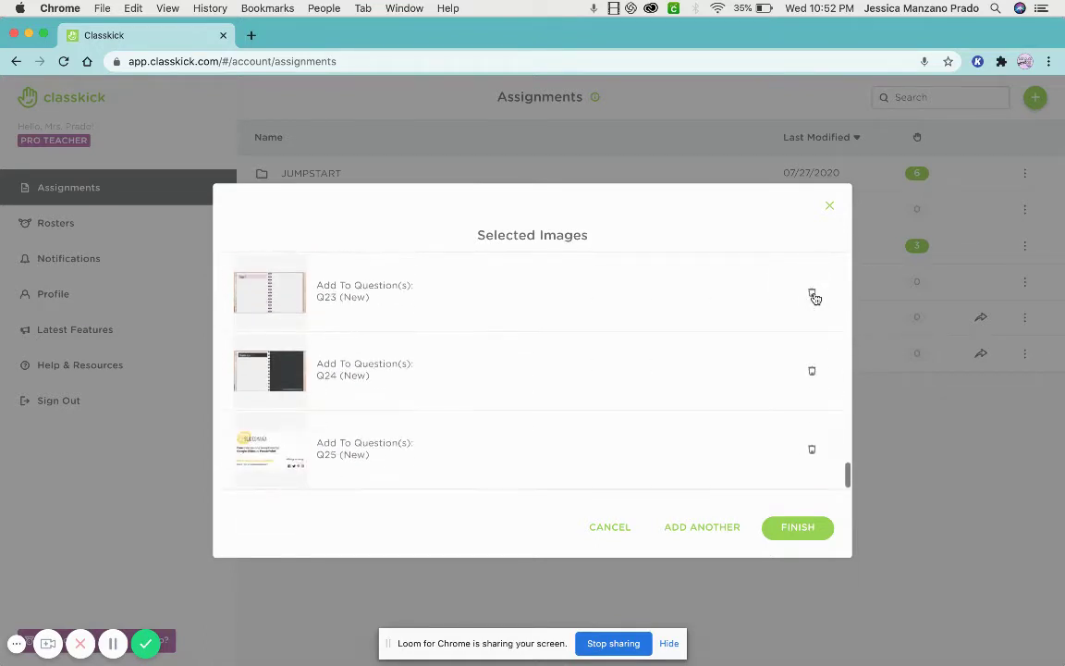
scroll(450, 404, up, 20)
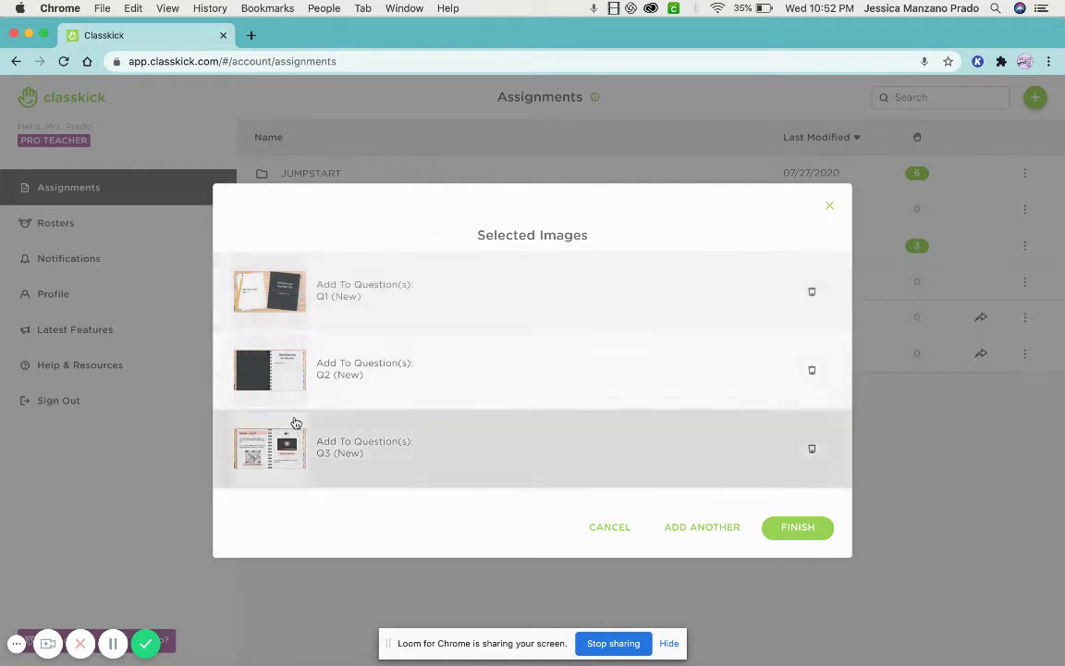
scroll(305, 435, down, 3)
click(792, 532)
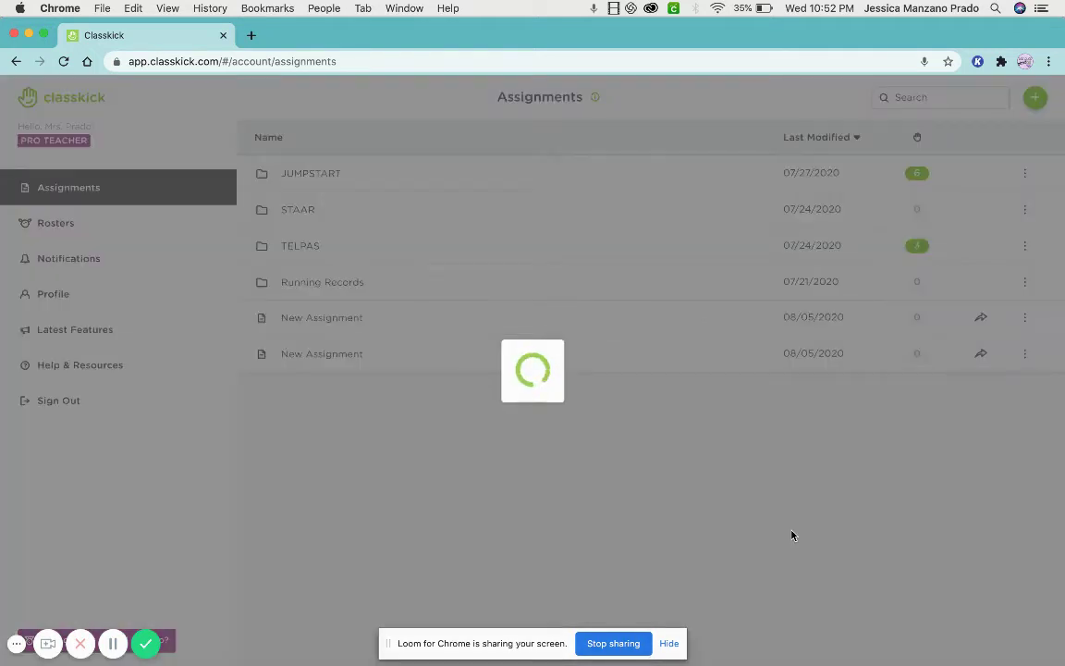
Scroll through the new assignment's 25 slides at 0 Pts, then show all open windows.
click(112, 643)
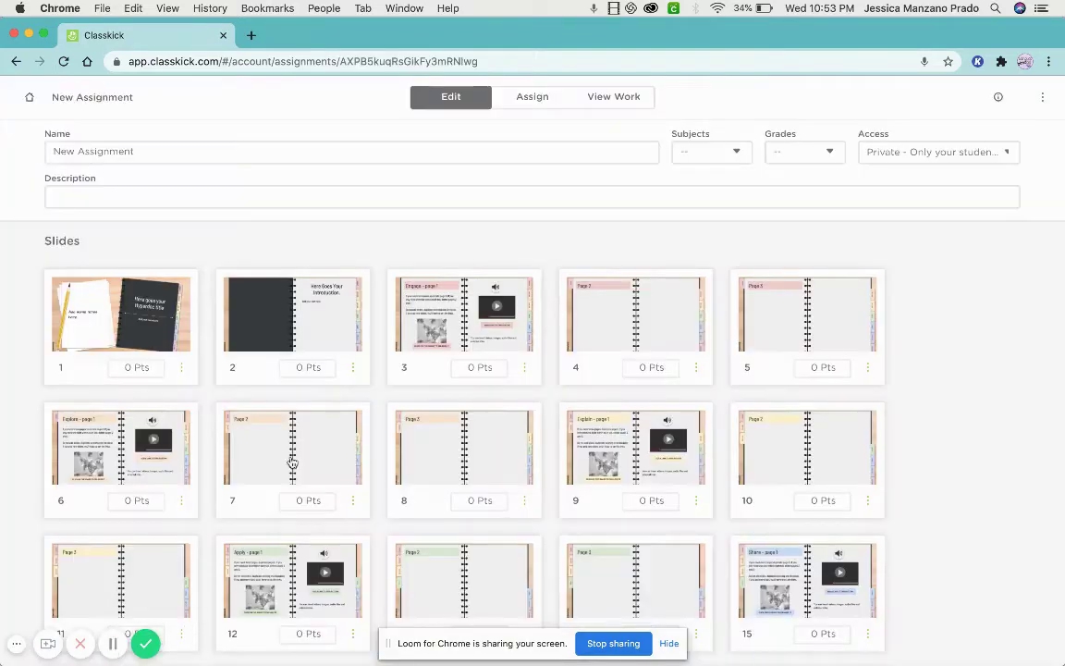
scroll(370, 398, down, 1)
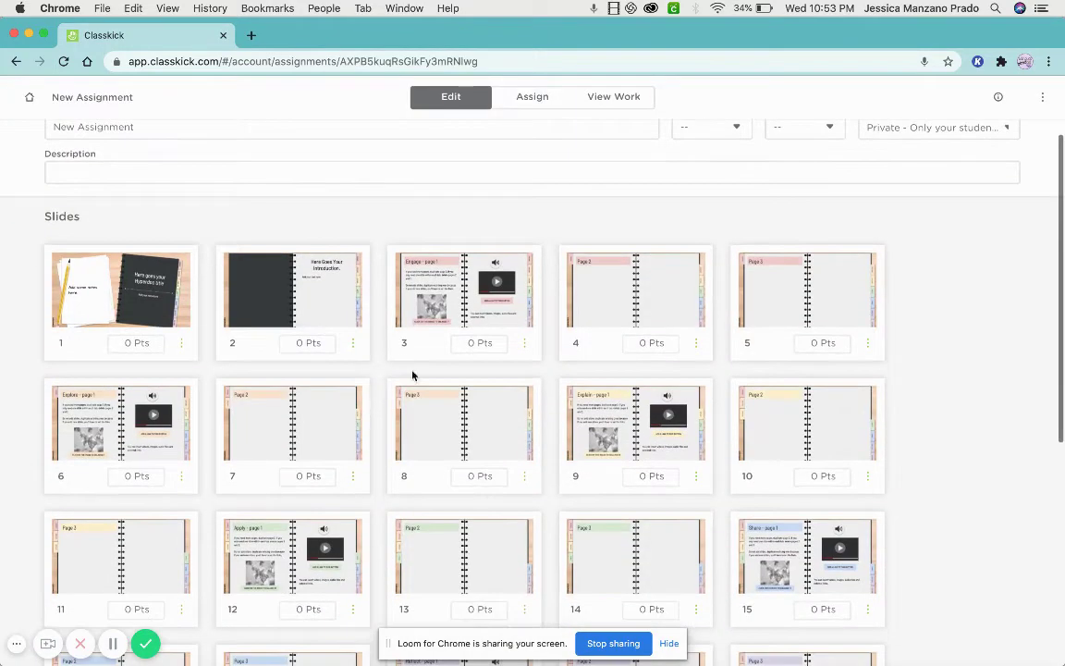
scroll(193, 349, down, 3)
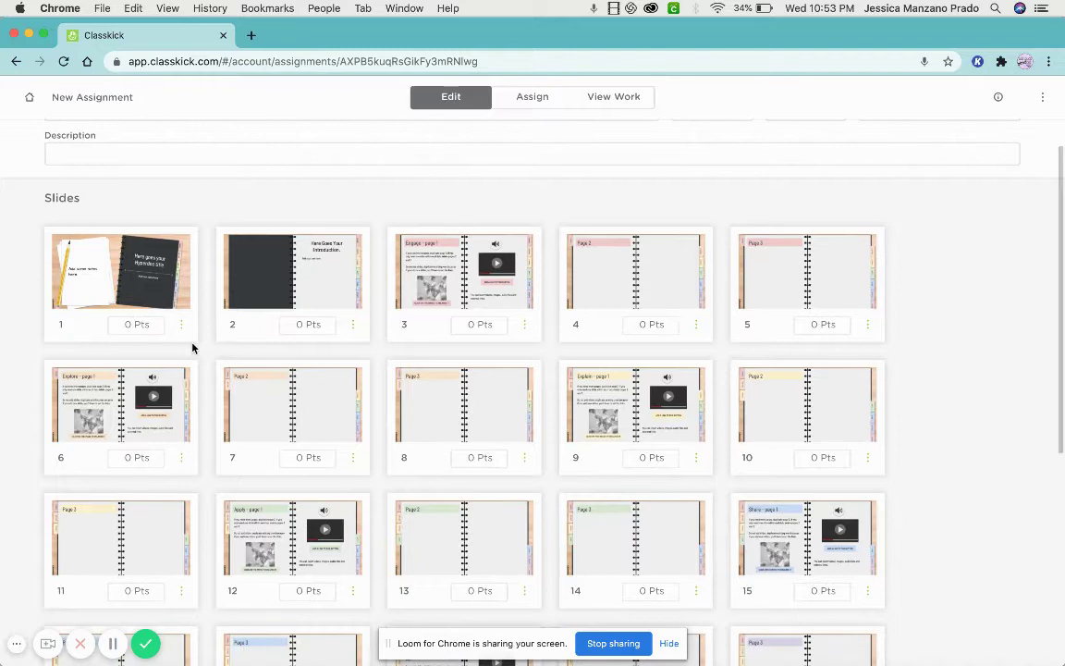
scroll(294, 344, down, 1)
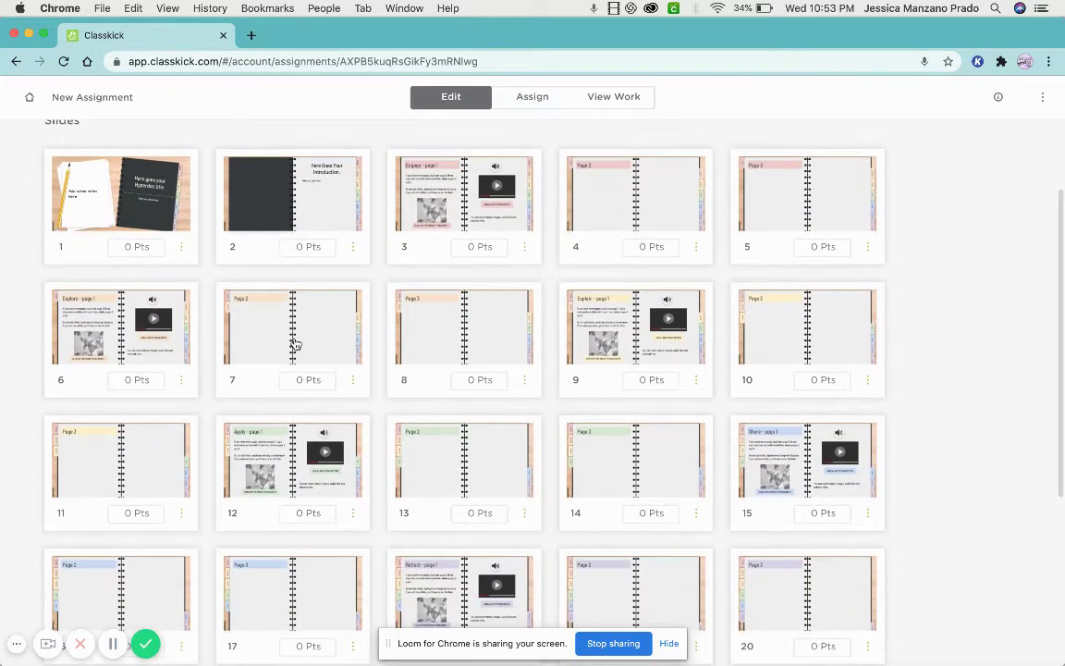
scroll(294, 342, down, 2)
scroll(601, 483, down, 5)
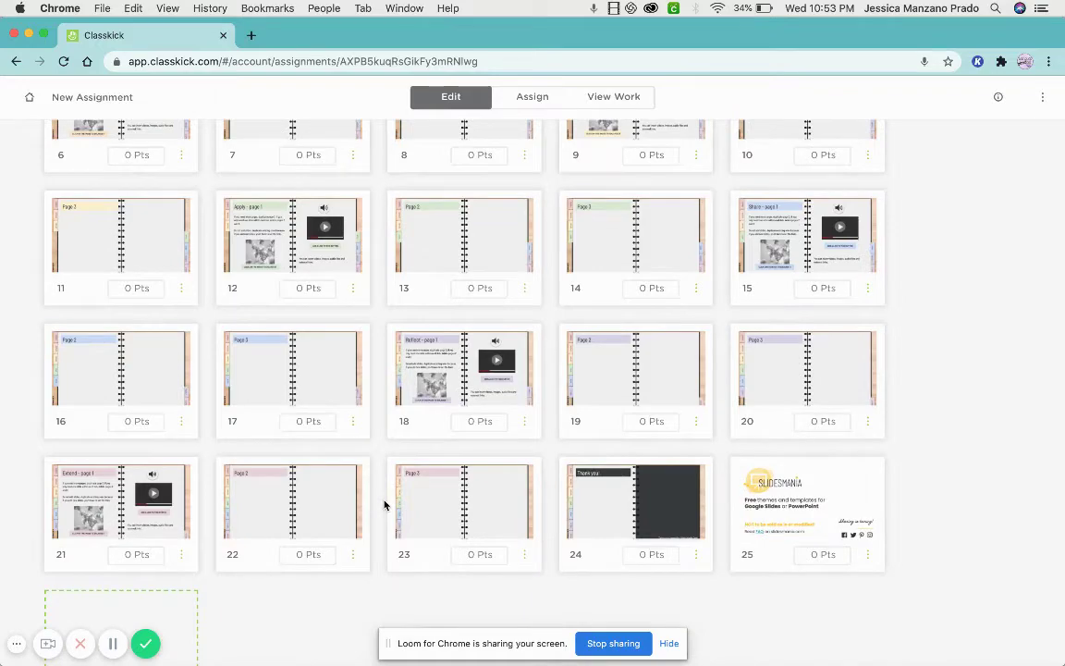
key(ctrl+Up)
In PowerPoint, inspect slide 1's notebook title and the introduction slide 2.
click(280, 238)
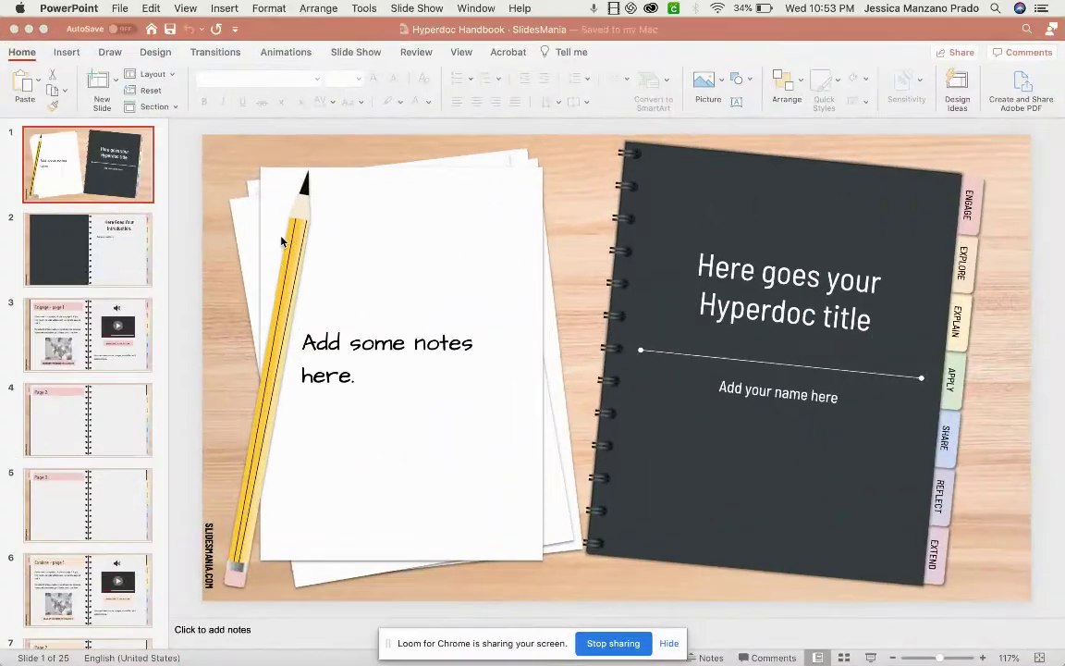
click(757, 336)
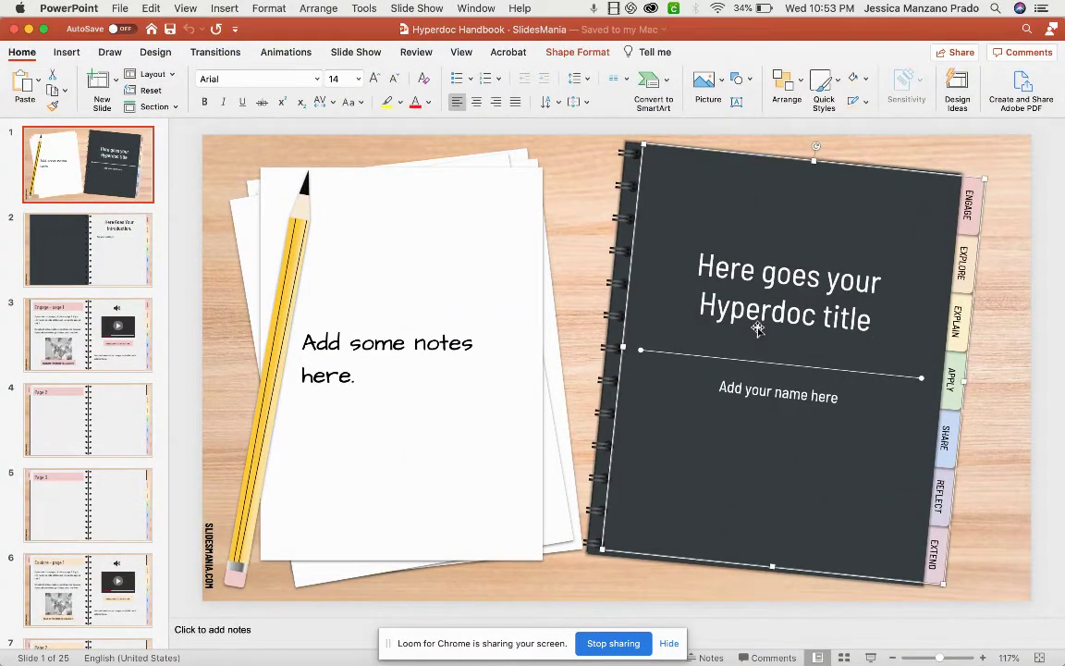
click(682, 296)
click(92, 250)
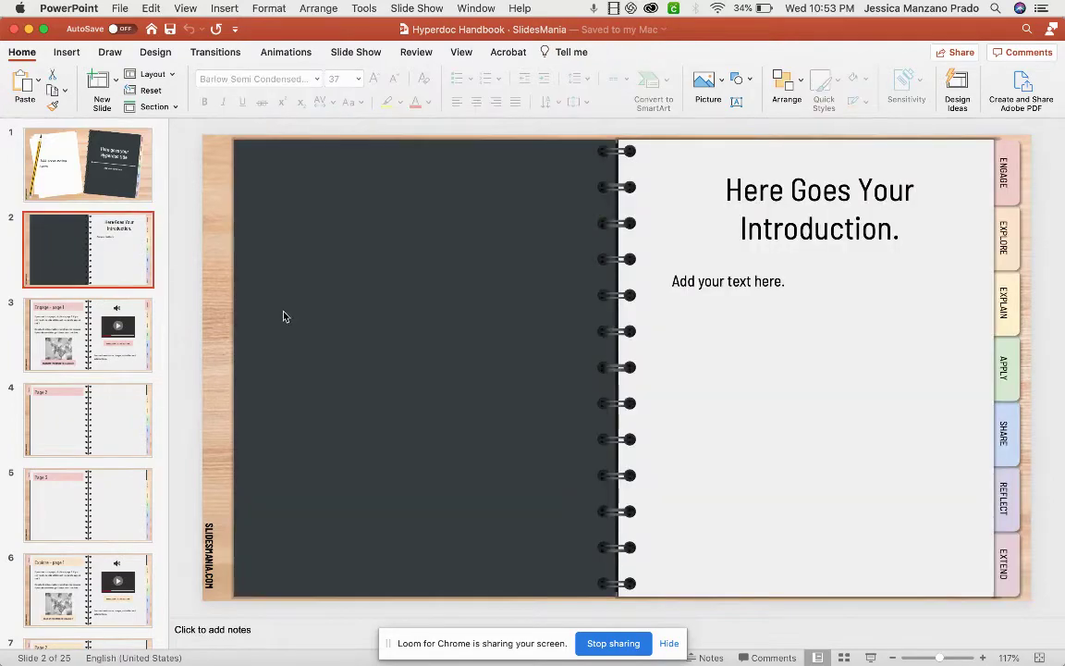
click(707, 214)
Bring the Classkick New Assignment window back to the front.
key(ctrl+Up)
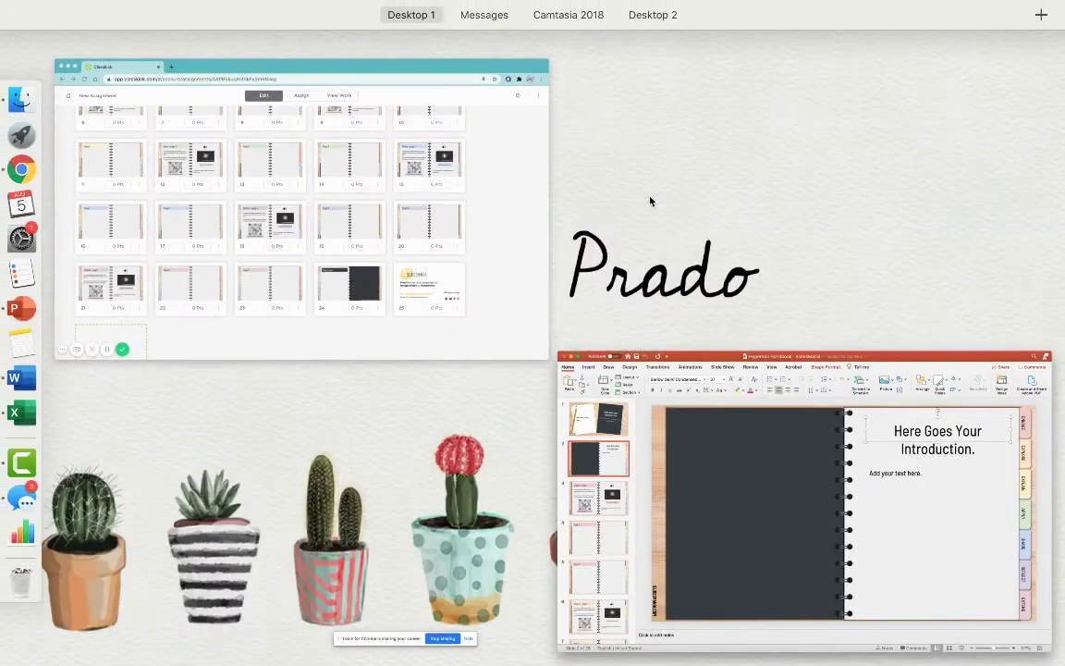
click(528, 157)
scroll(402, 231, up, 5)
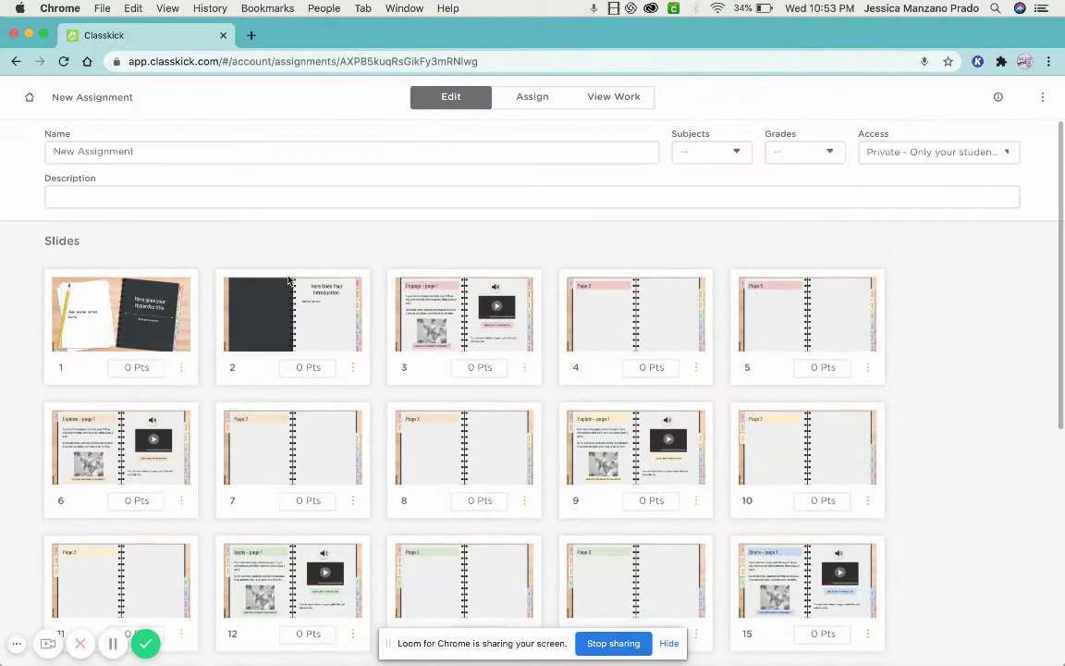
Append a blank slide 26 after the 25 hyperdoc slides.
click(696, 369)
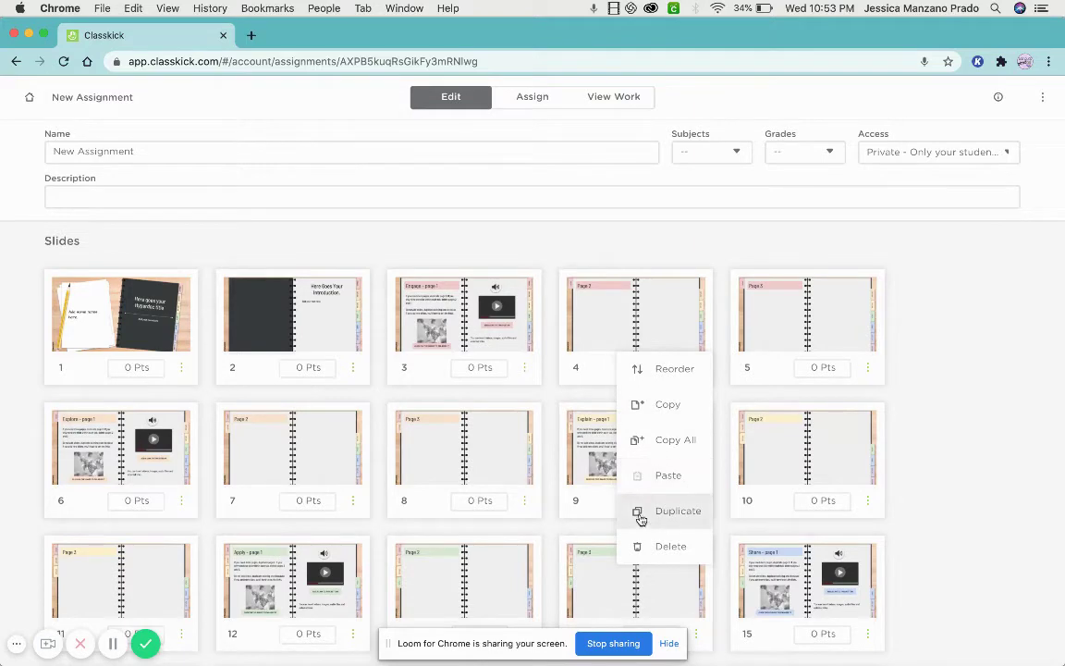
click(385, 399)
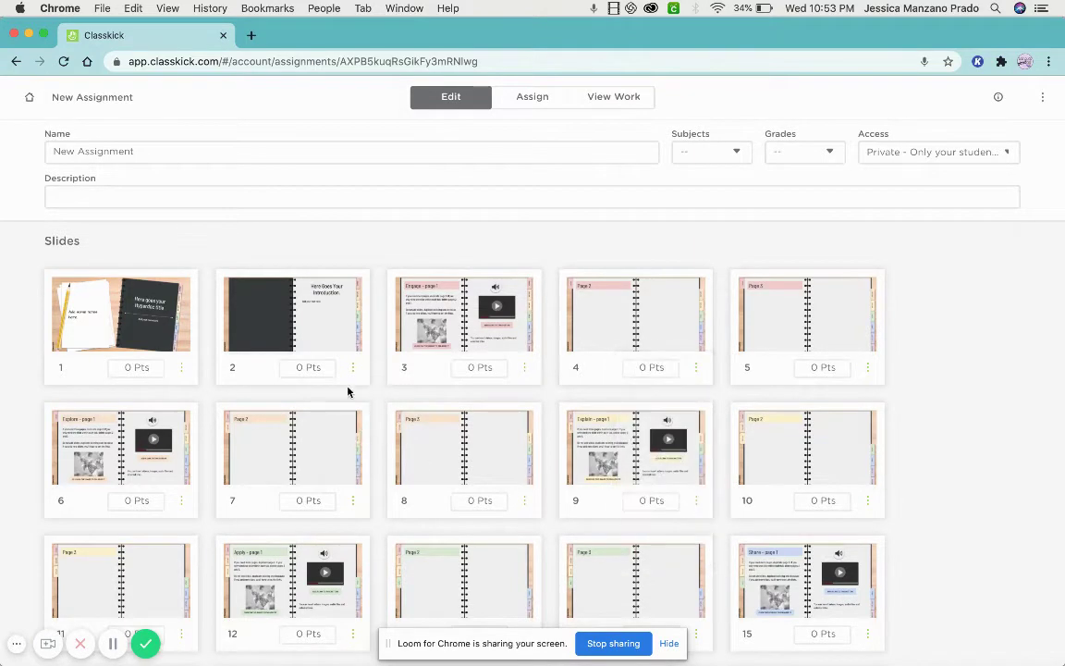
scroll(357, 385, down, 8)
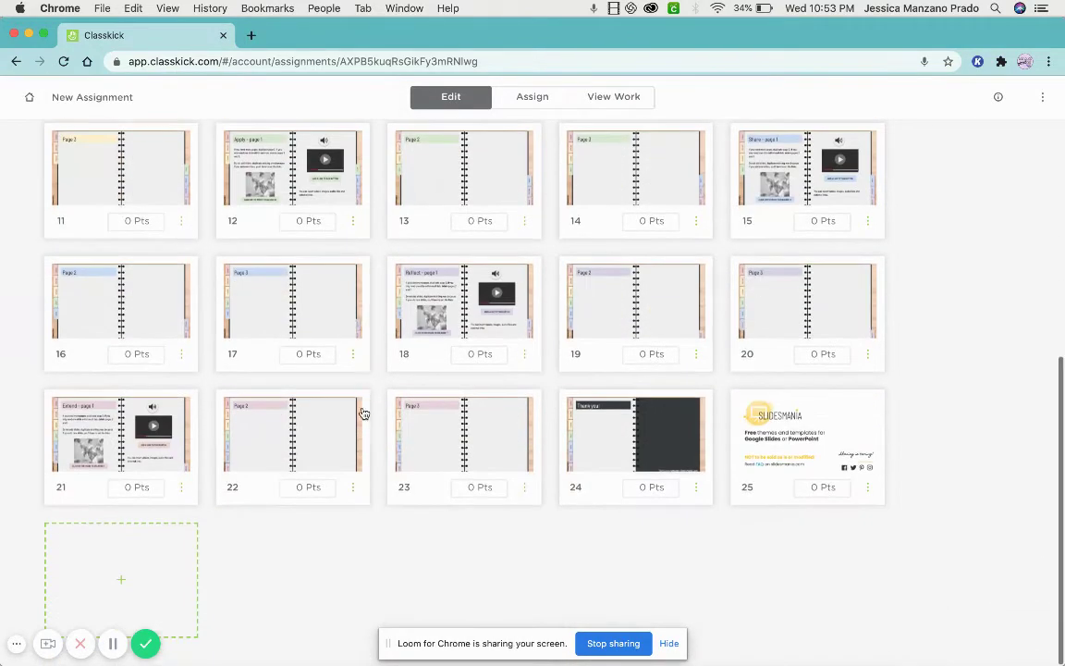
click(153, 566)
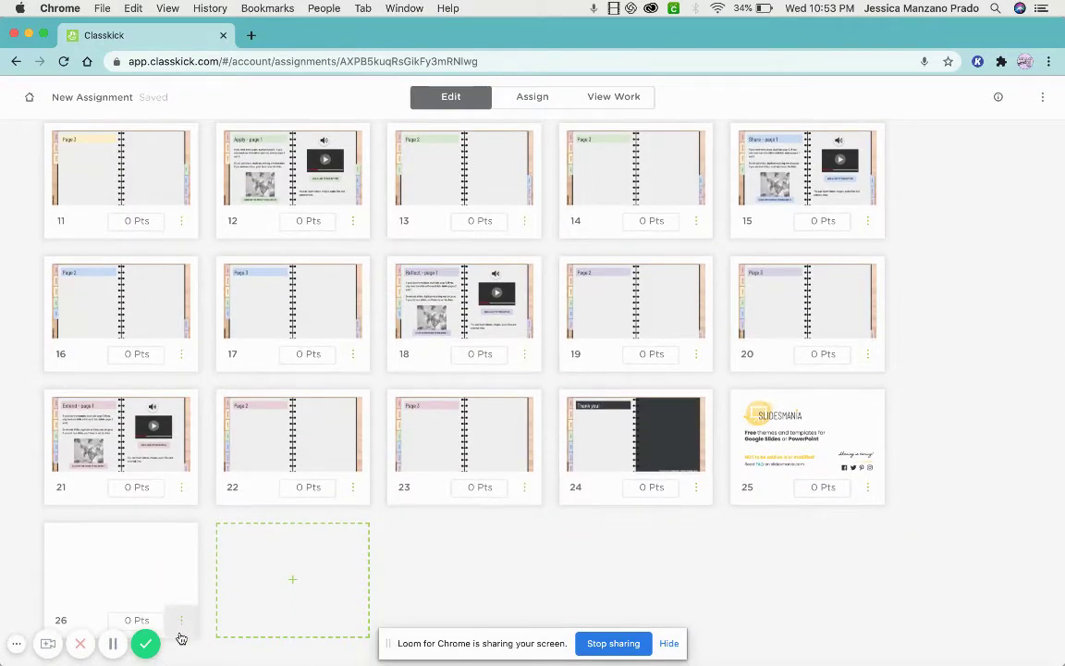
On slide 26, try the lined, grid and T-chart background templates.
click(143, 556)
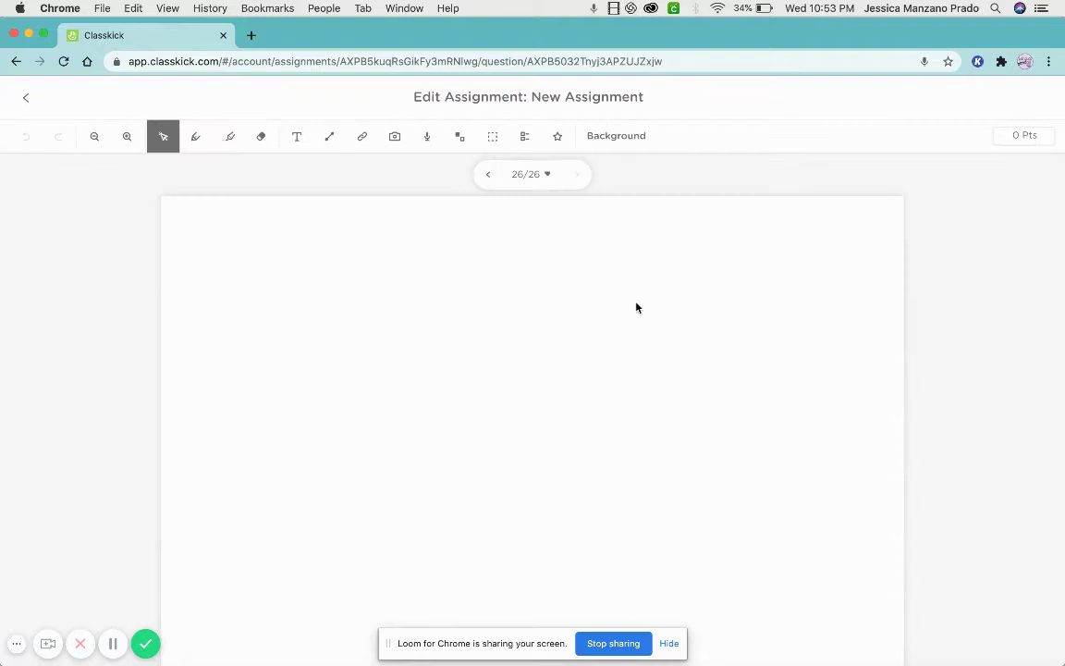
click(635, 137)
scroll(952, 444, down, 5)
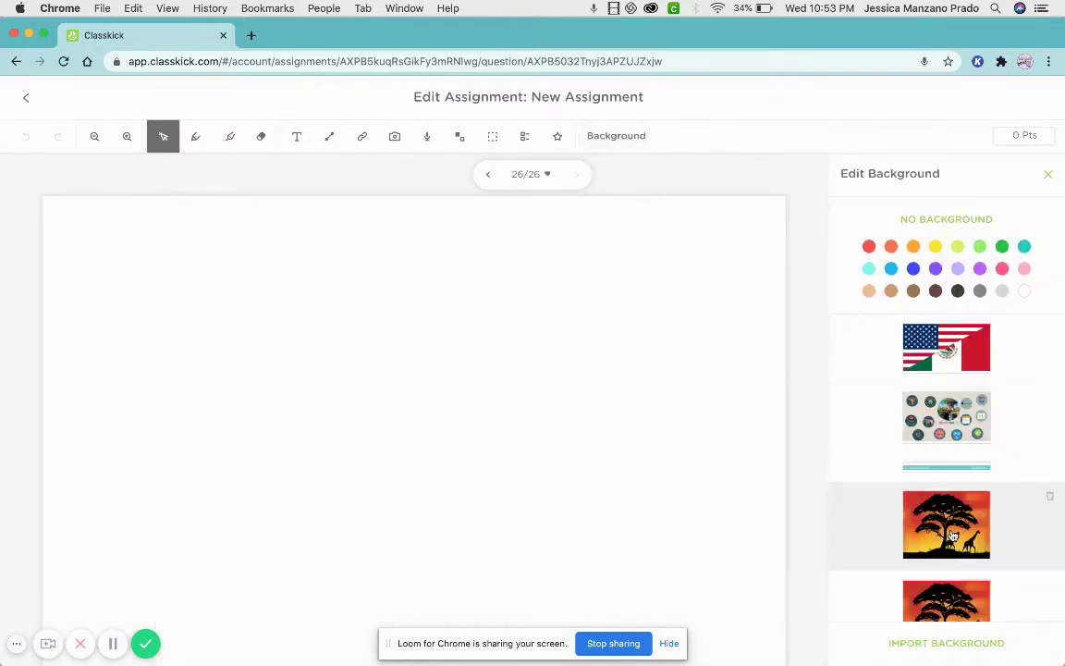
scroll(952, 531, down, 5)
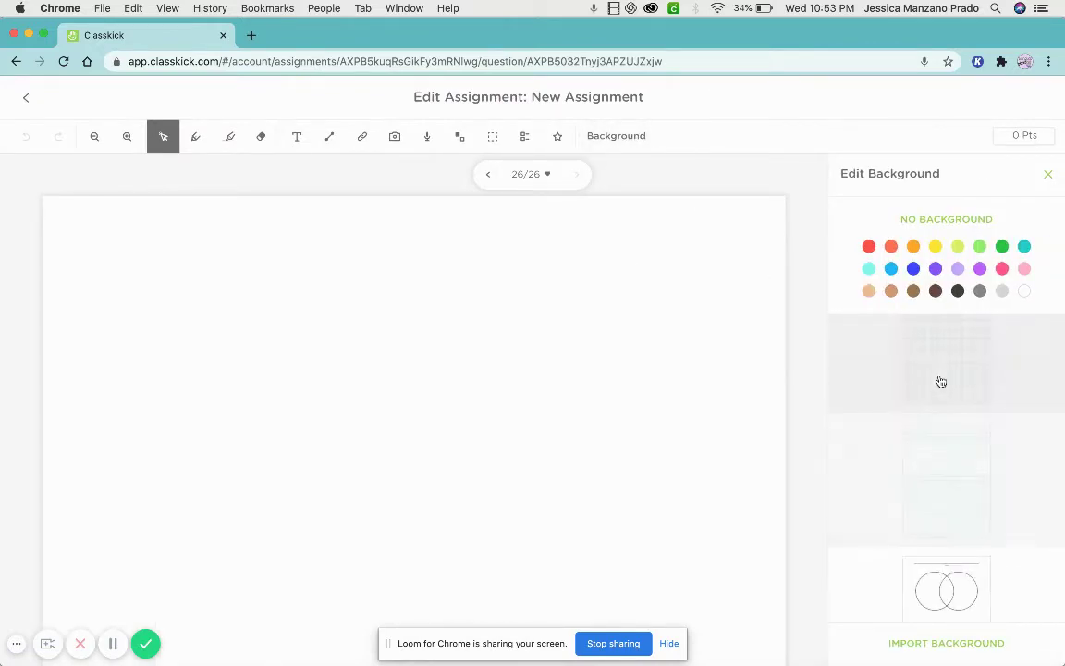
click(940, 473)
click(941, 400)
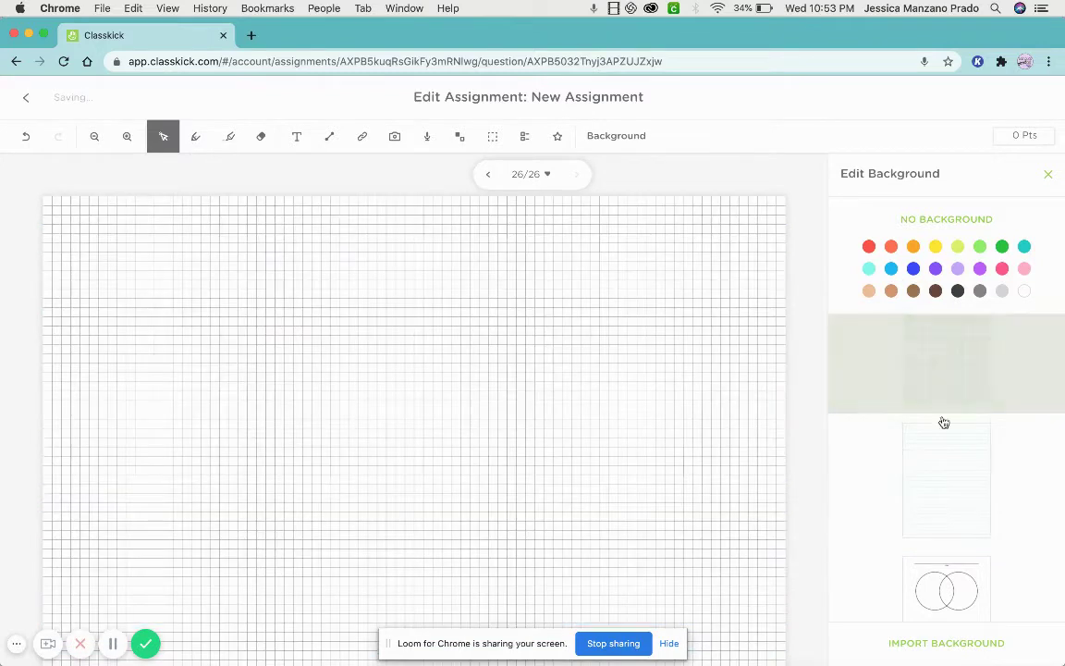
scroll(943, 507, down, 2)
click(946, 517)
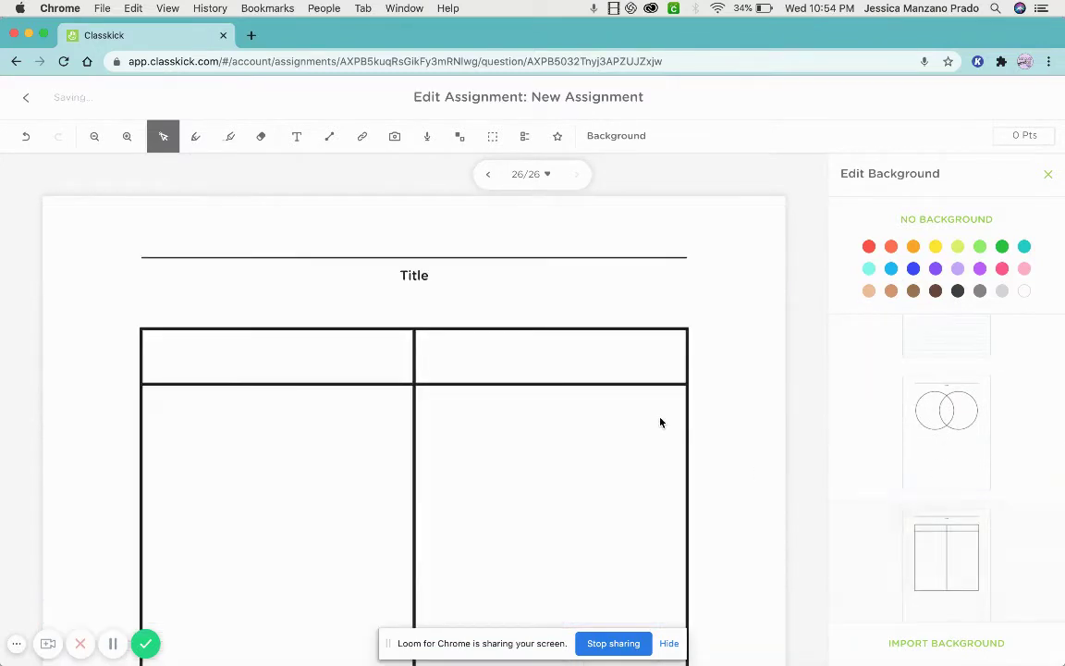
Cycle through lined and fine grid, settling on the blue graph-paper background.
scroll(660, 423, down, 2)
scroll(660, 422, down, 3)
scroll(1012, 488, down, 3)
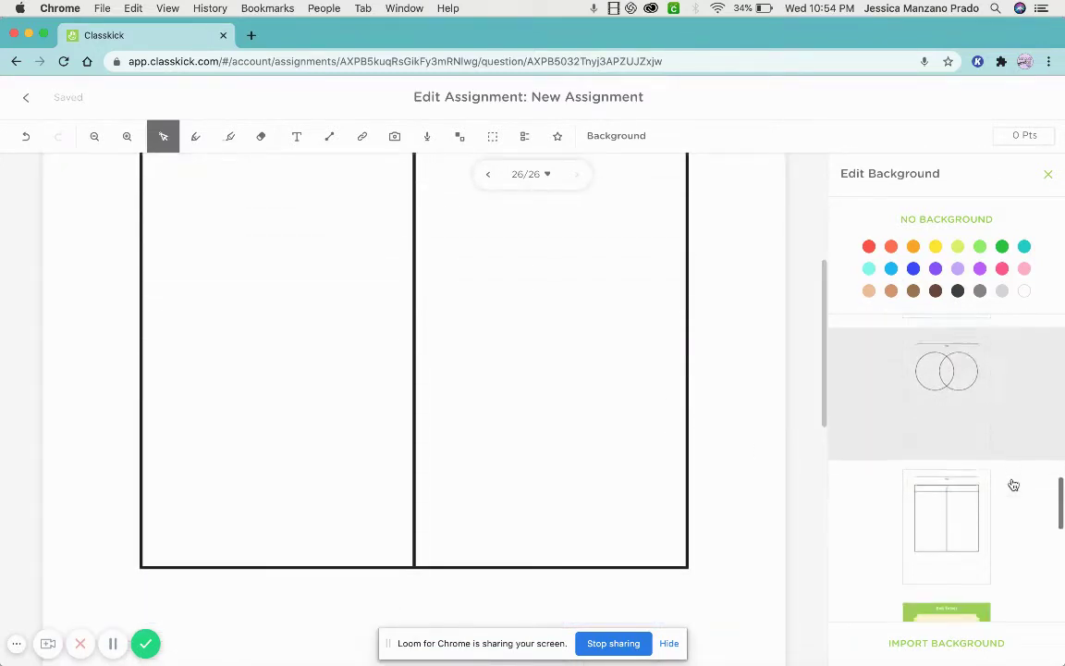
scroll(973, 449, up, 3)
click(973, 449)
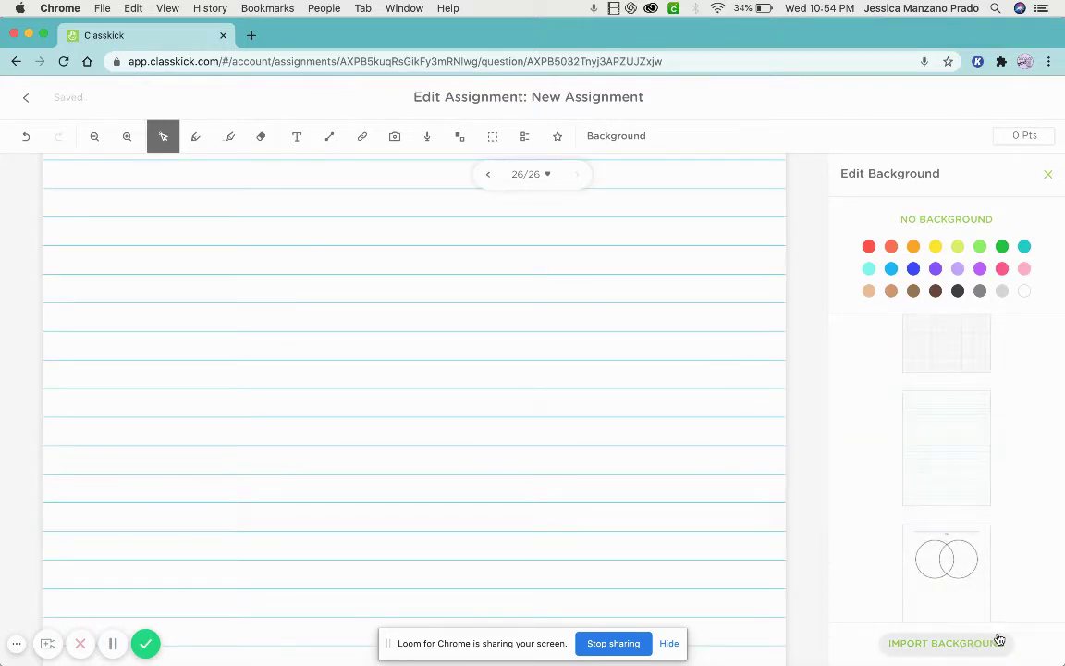
scroll(937, 437, up, 1)
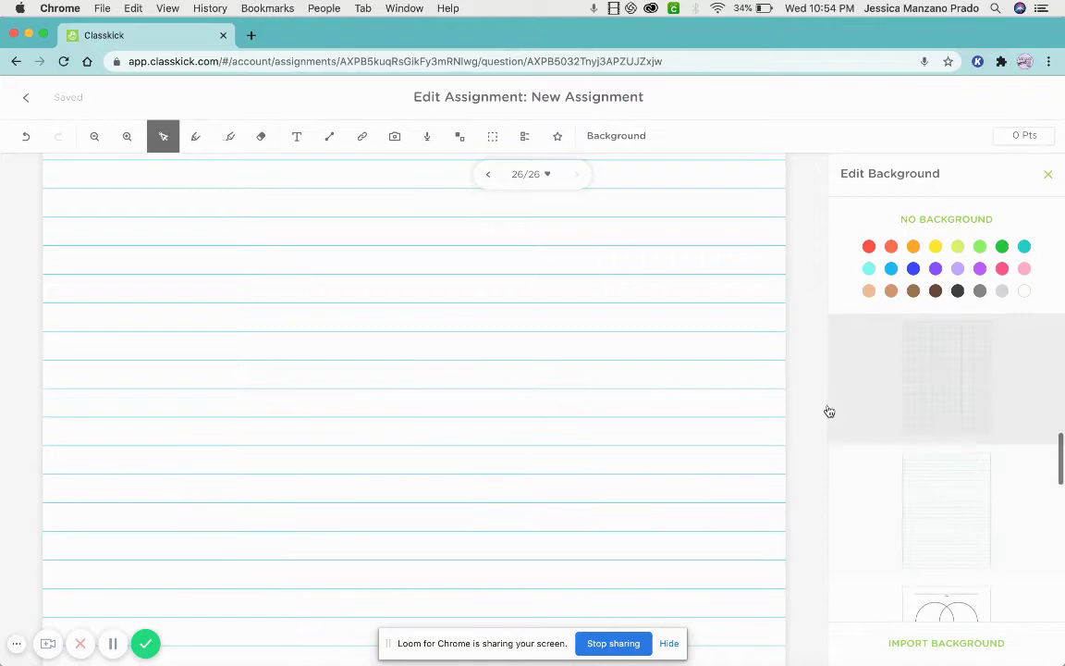
click(931, 385)
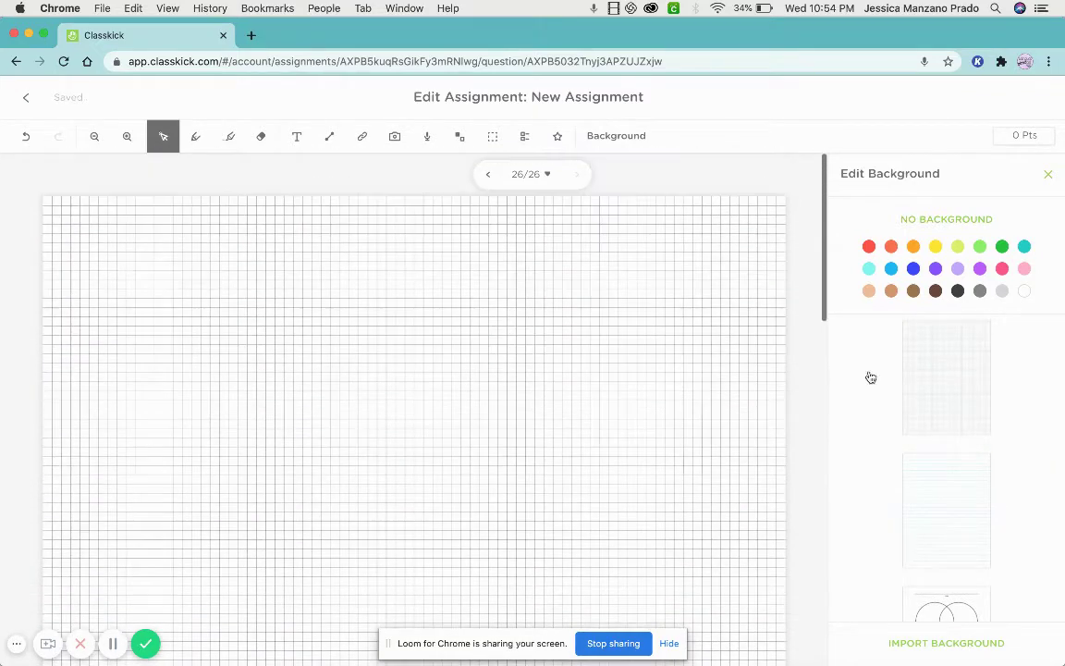
scroll(916, 390, up, 1)
click(920, 475)
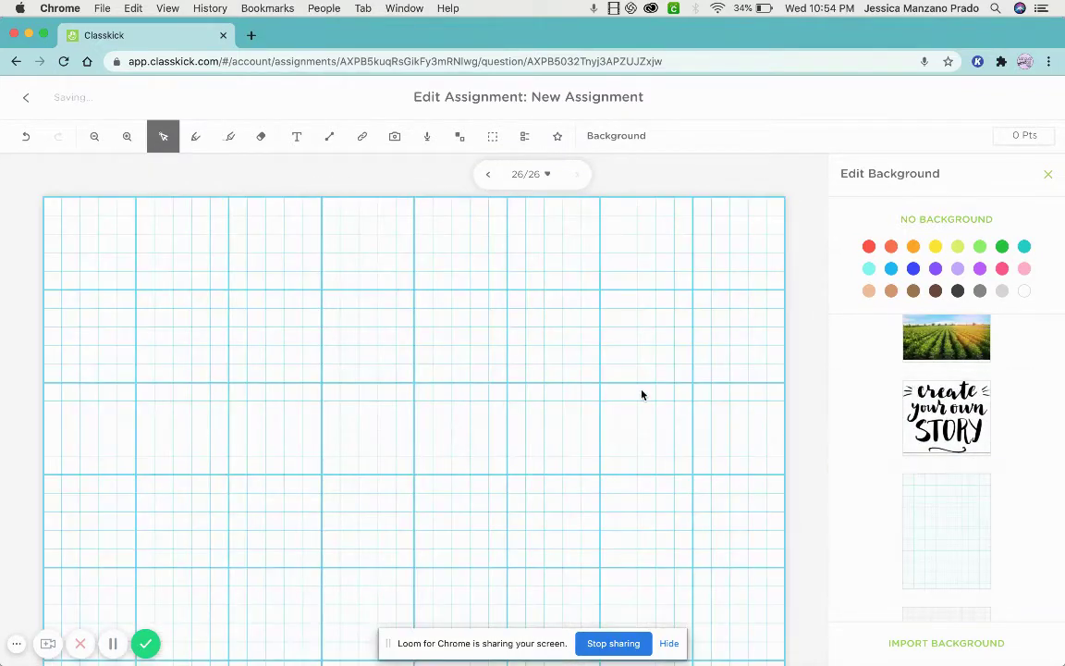
scroll(992, 516, down, 5)
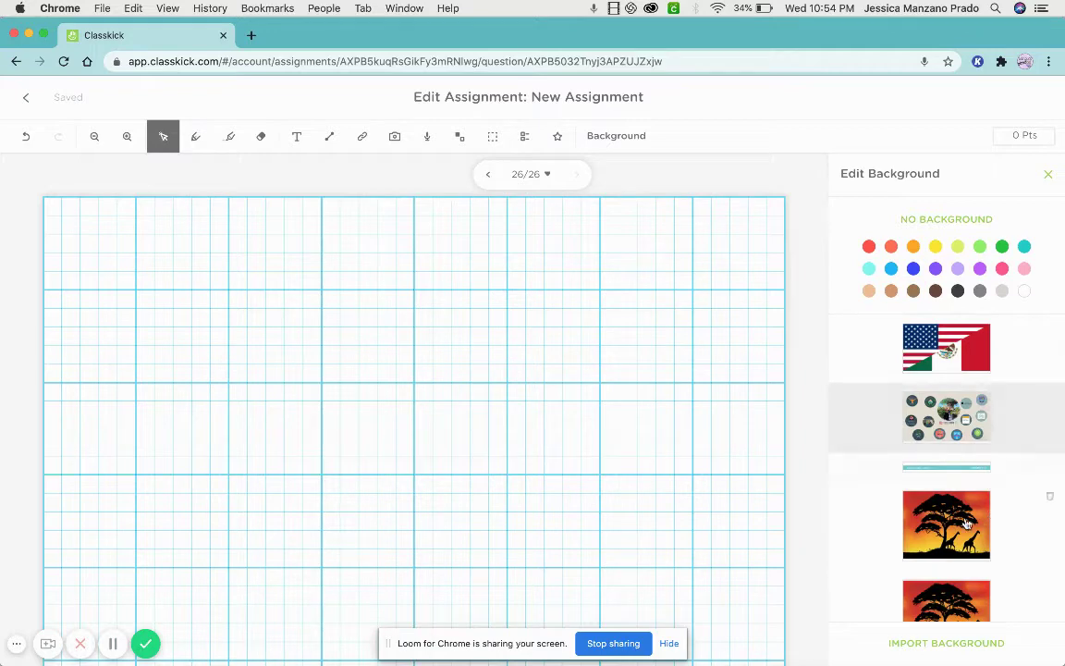
scroll(955, 488, down, 1)
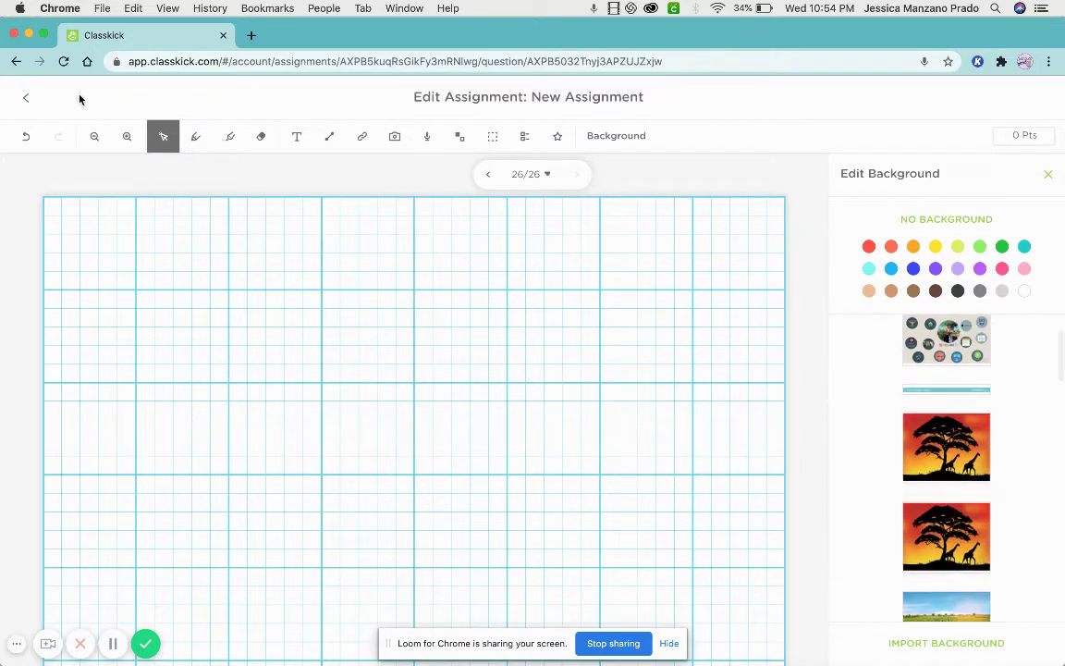
Nudge slide 1's imported image slightly down and left.
click(29, 99)
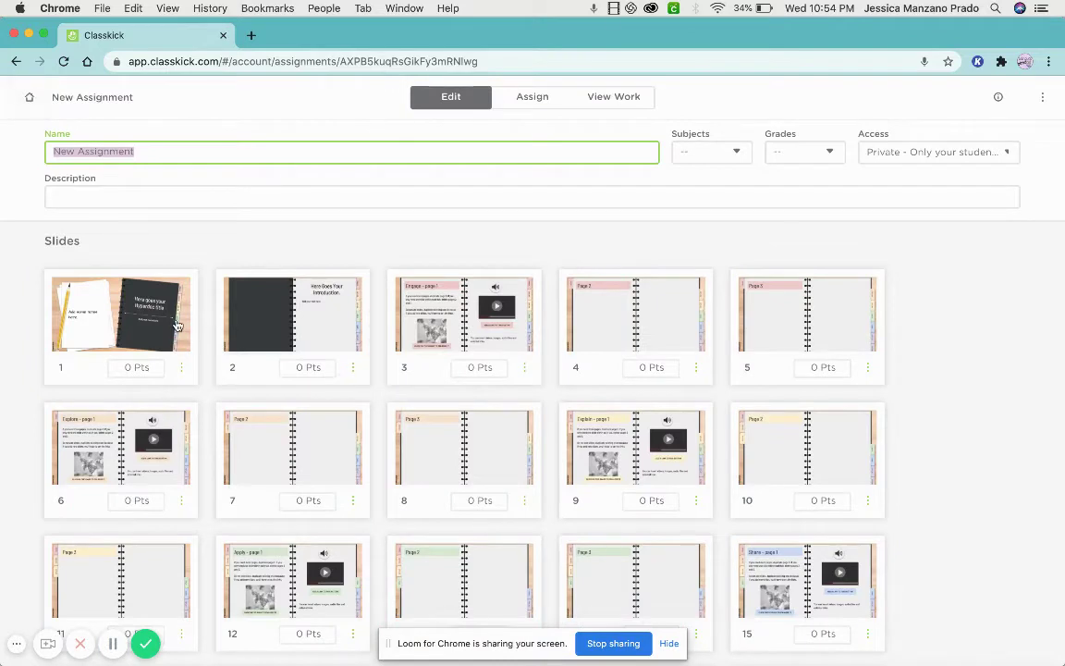
click(161, 294)
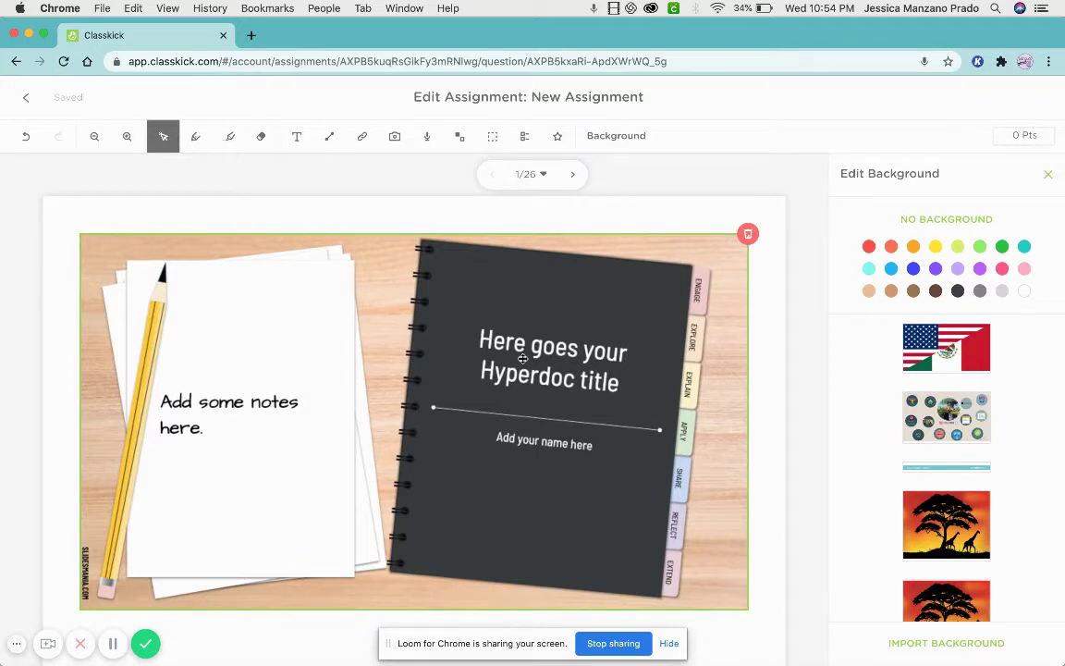
drag(269, 379, 304, 380)
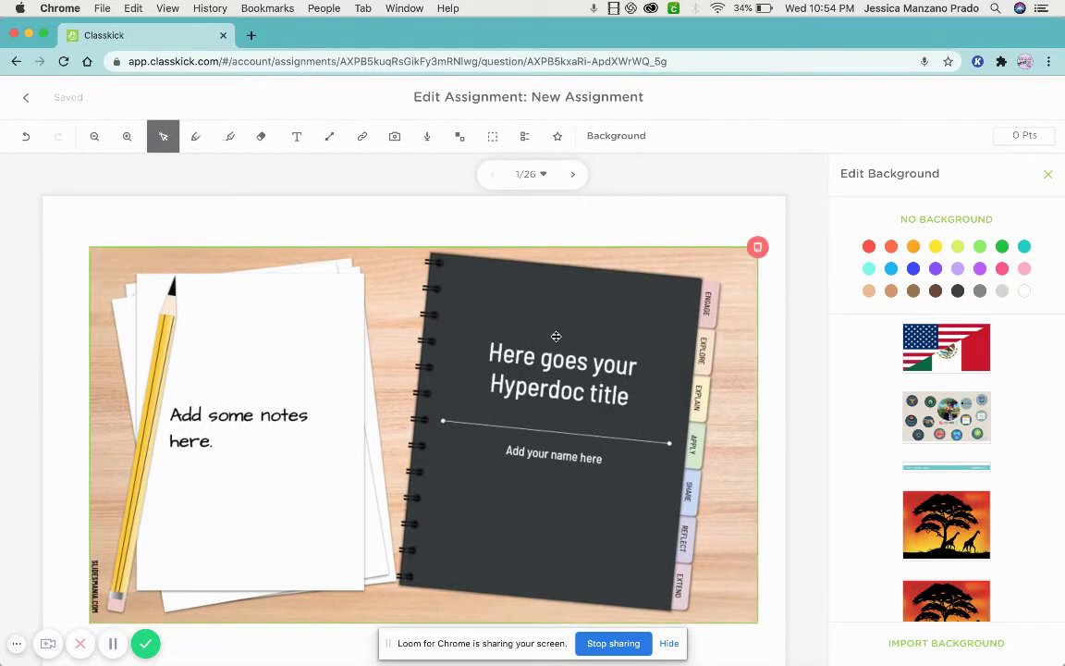
Go to slide 2 and enlarge its notebook image from the corner handle.
click(296, 137)
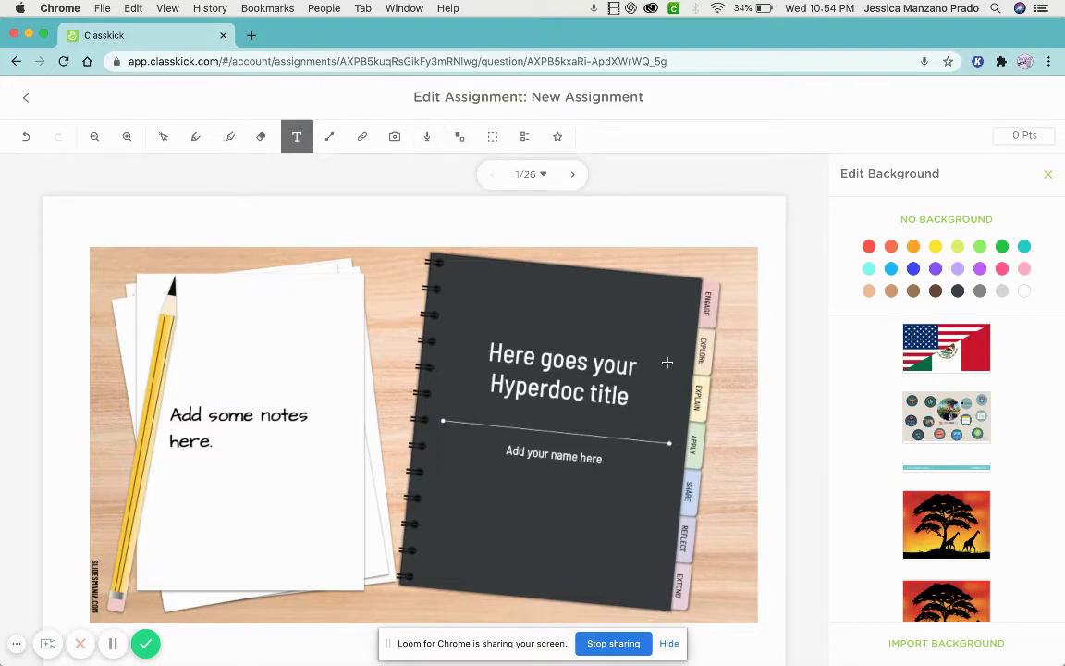
click(528, 176)
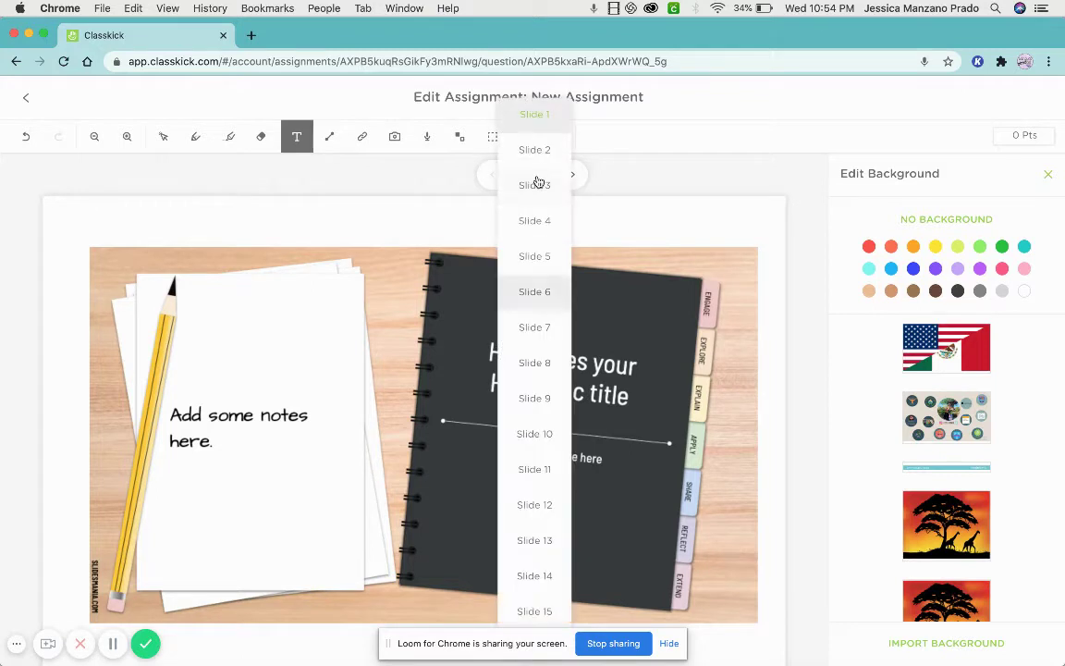
click(538, 155)
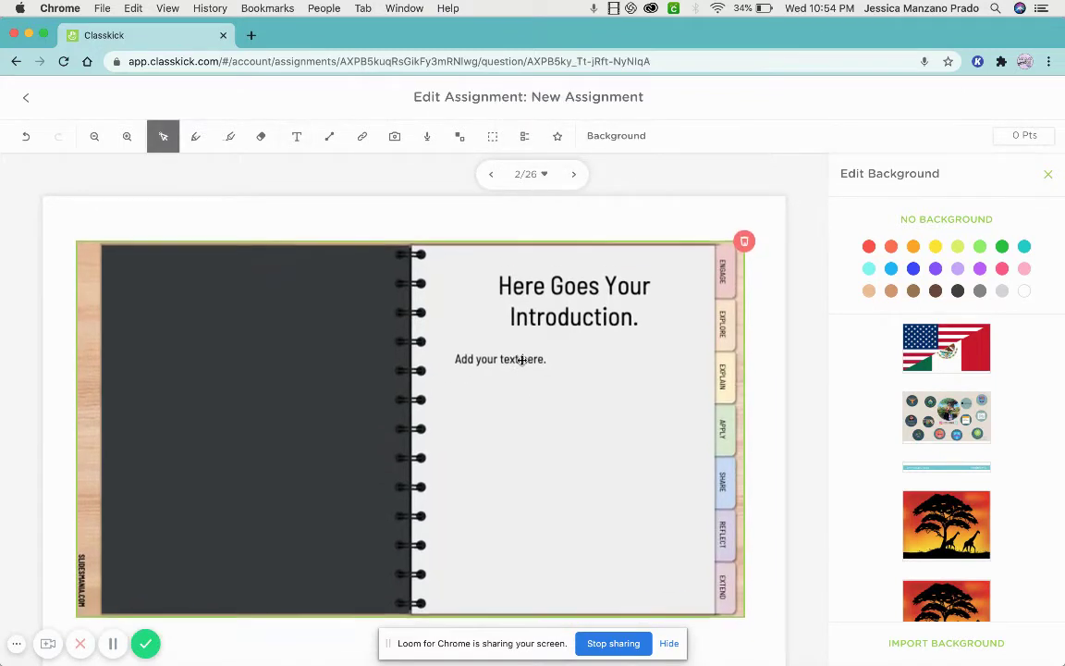
scroll(520, 360, down, 5)
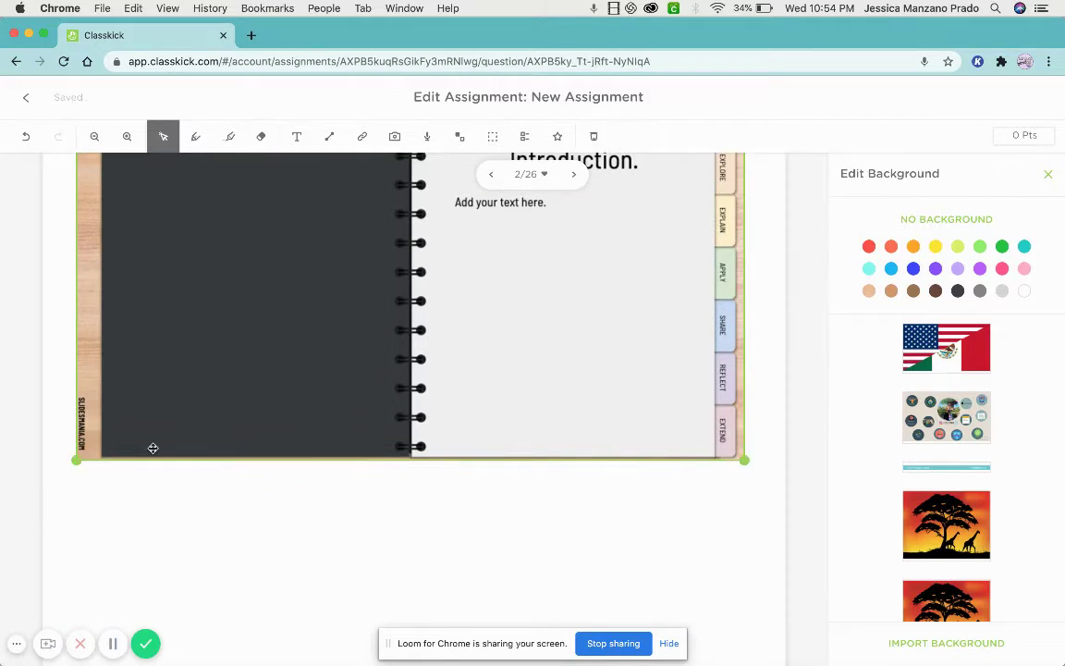
drag(76, 459, 95, 488)
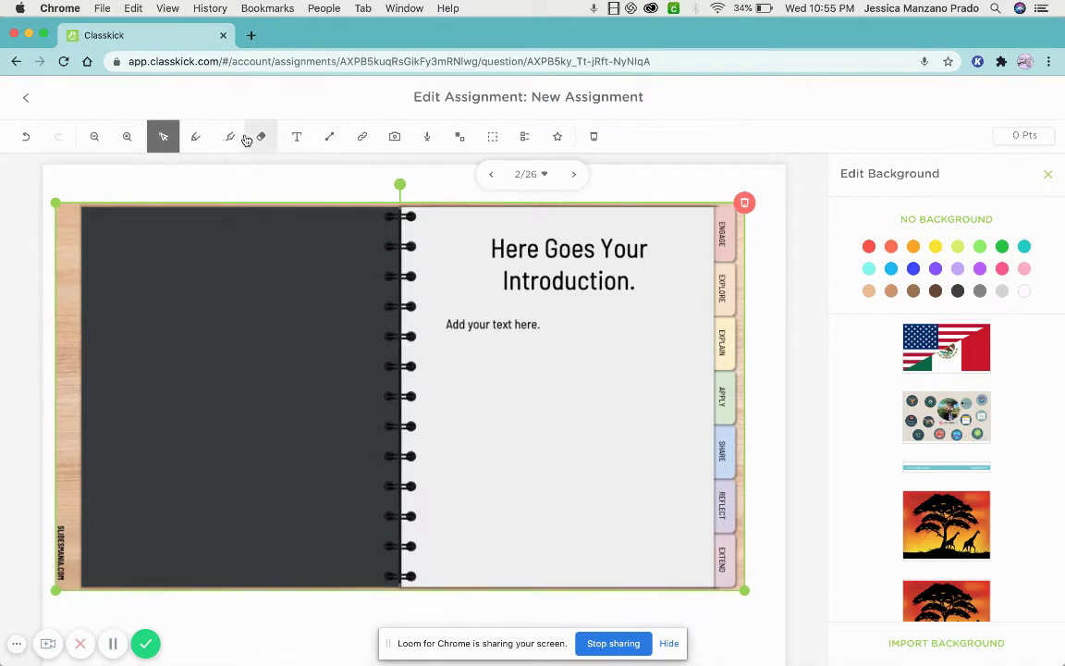
Try the pen and highlighter, then add text 'I believe that' below 'Add your text here.'.
click(194, 136)
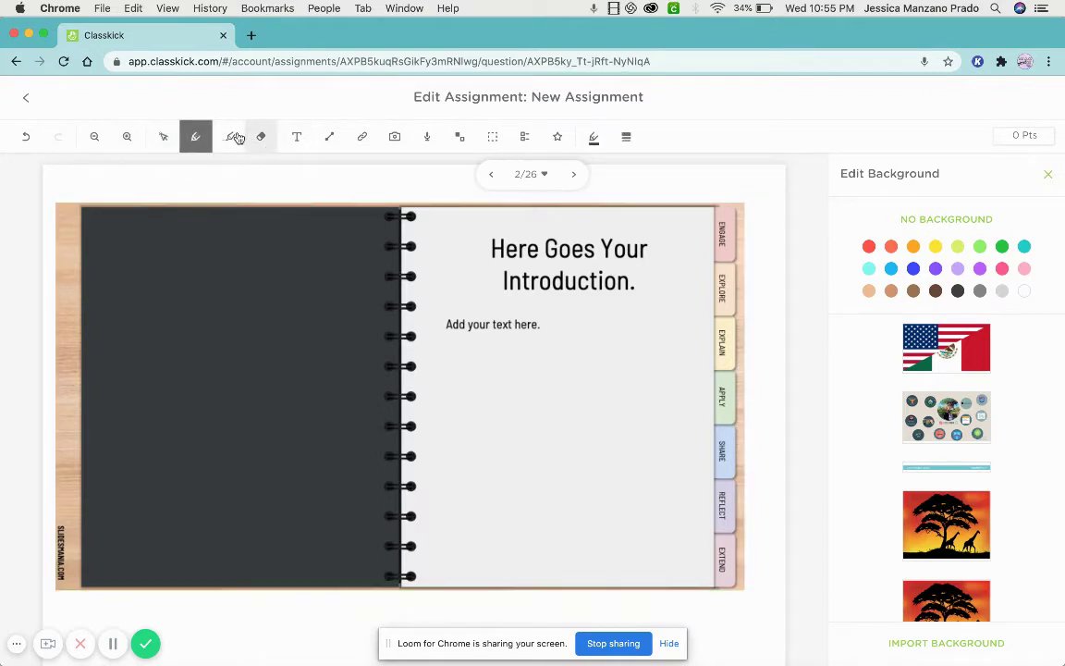
click(233, 137)
scroll(271, 146, down, 3)
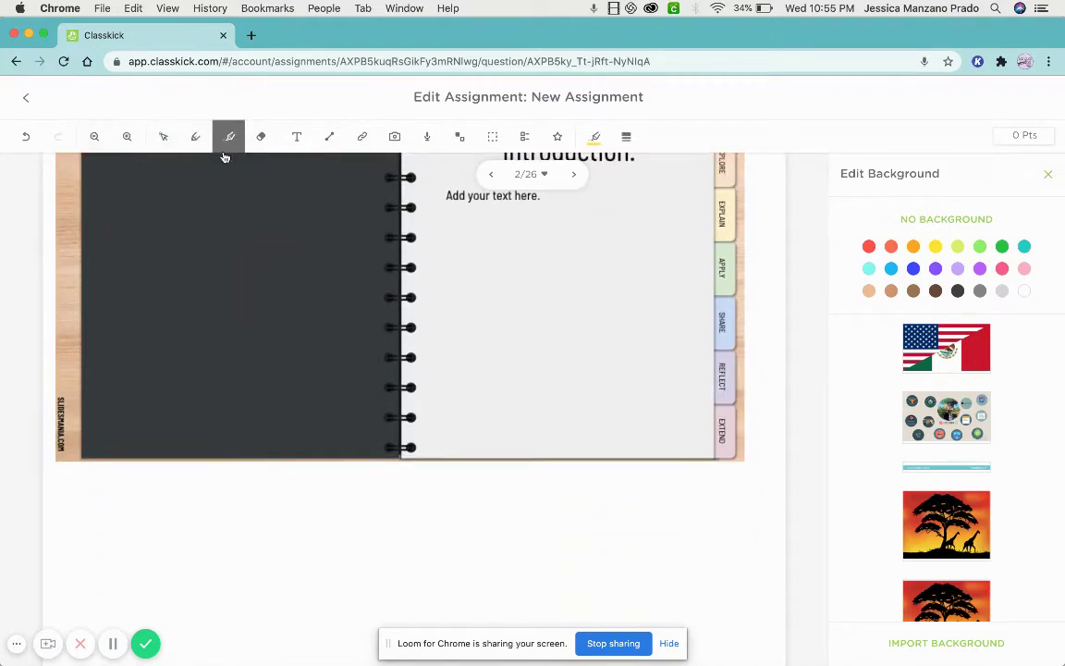
click(163, 137)
scroll(312, 332, up, 2)
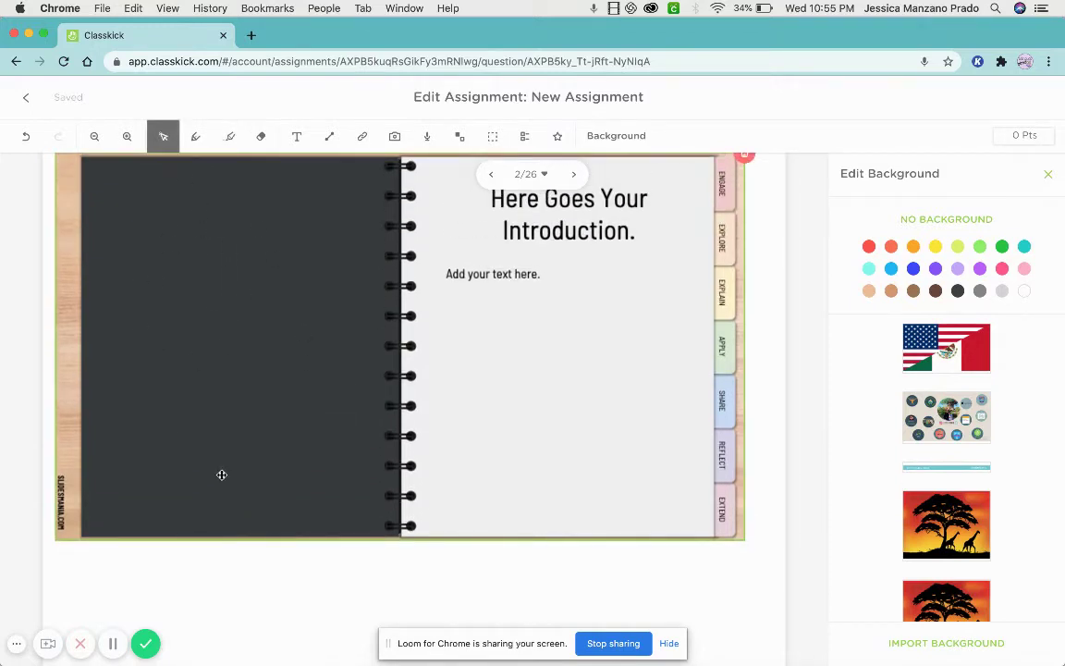
click(297, 136)
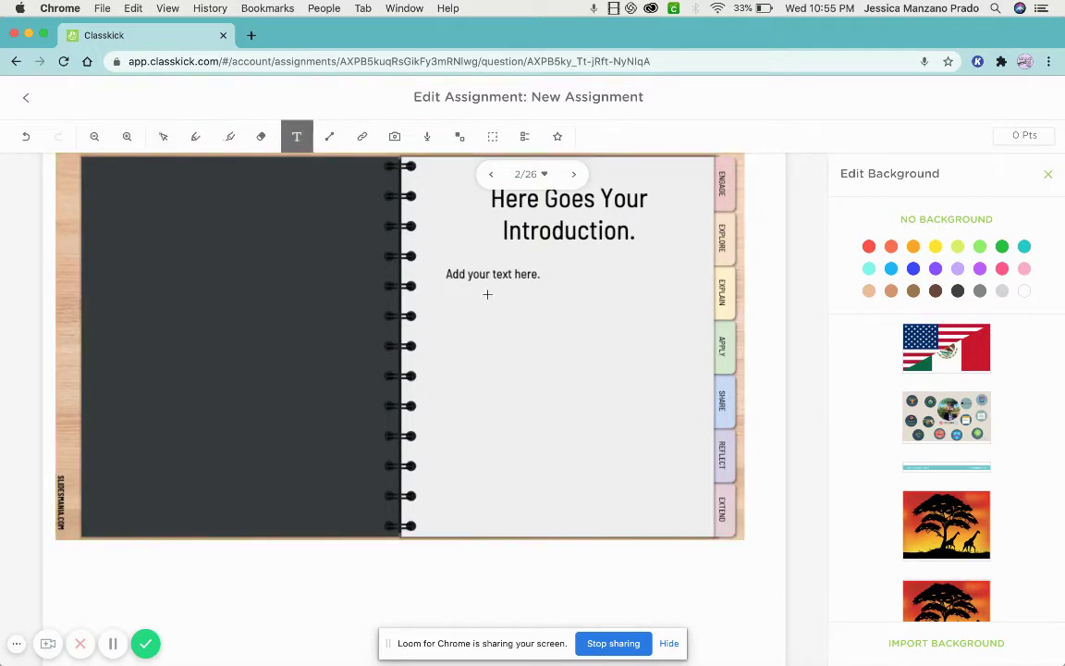
click(488, 296)
text(I)
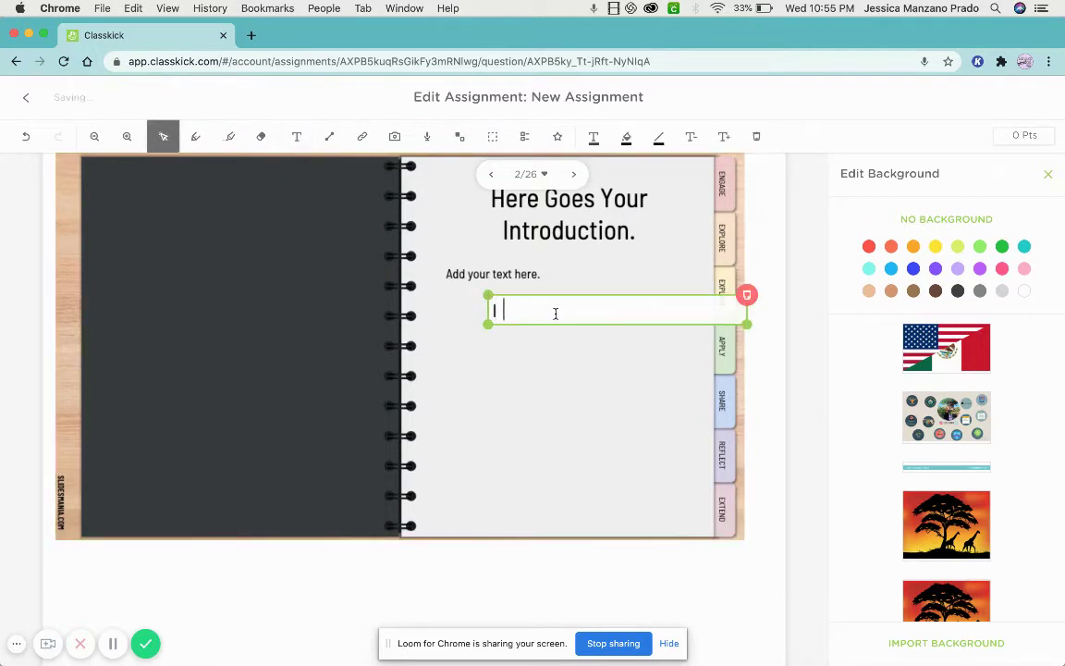
text( believe that)
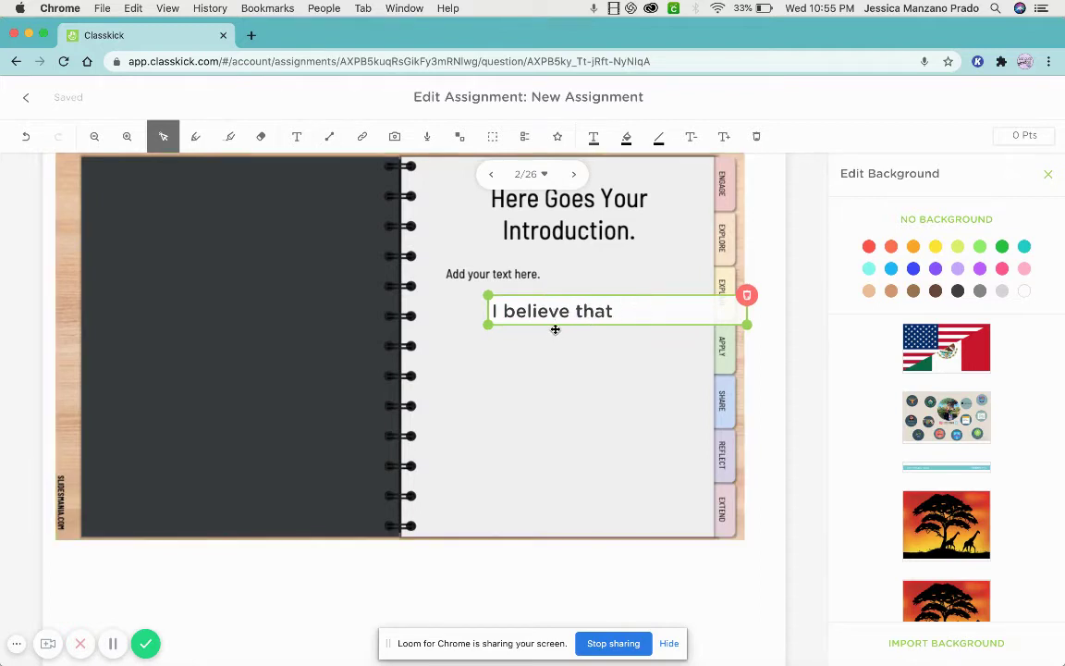
Record a 0:07 audio clip, place it below the Introduction heading, then delete it.
click(427, 141)
click(943, 422)
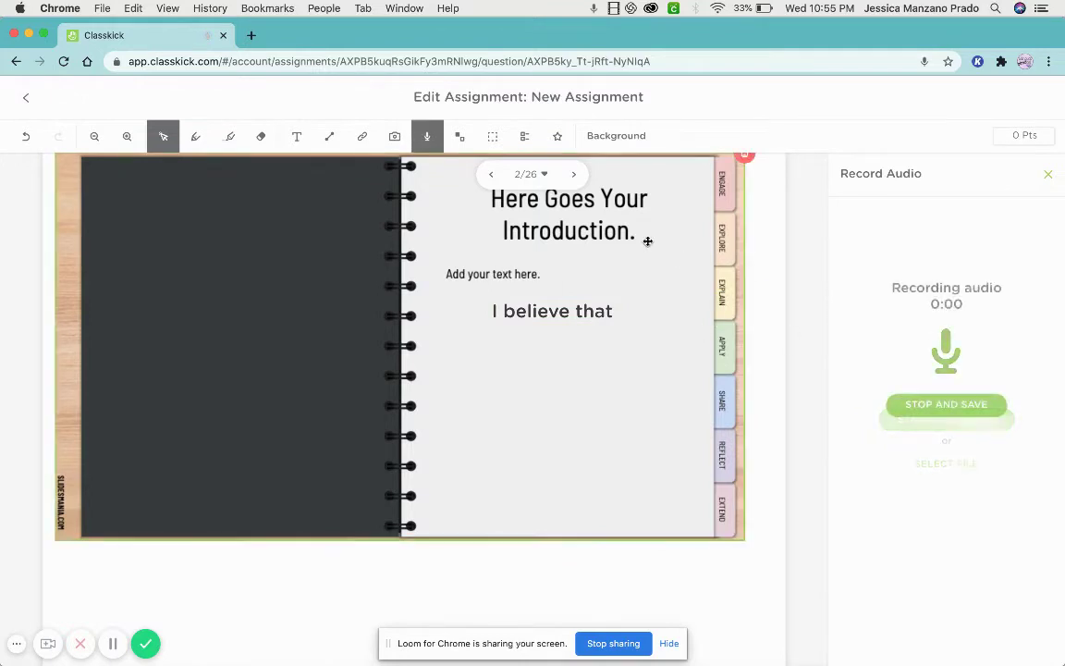
click(965, 407)
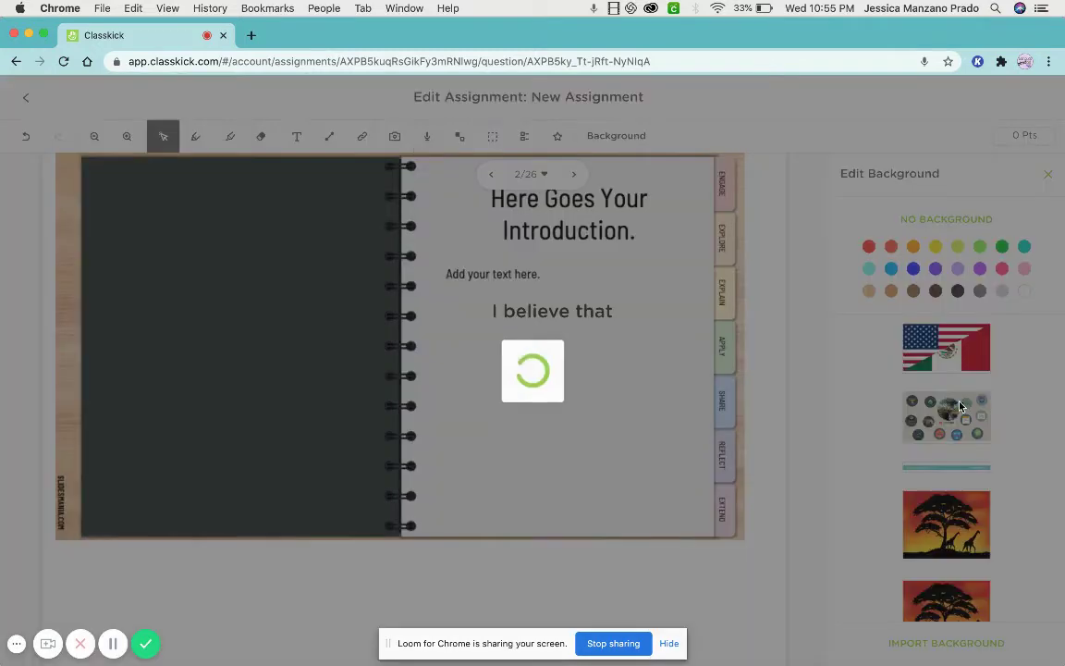
drag(163, 218, 521, 281)
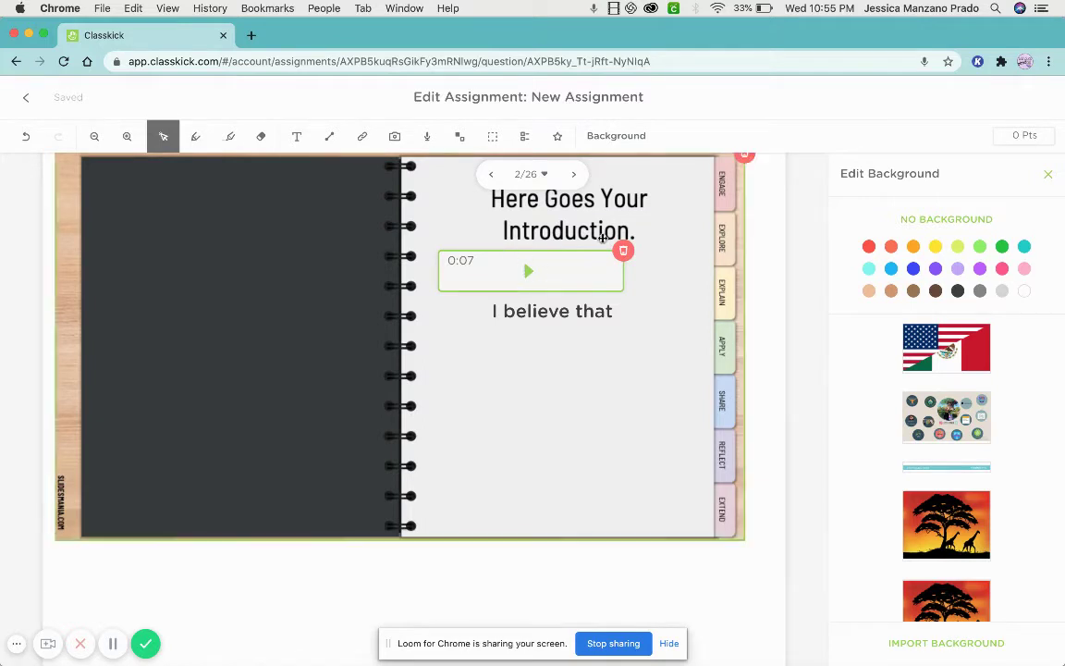
key(Delete)
click(29, 96)
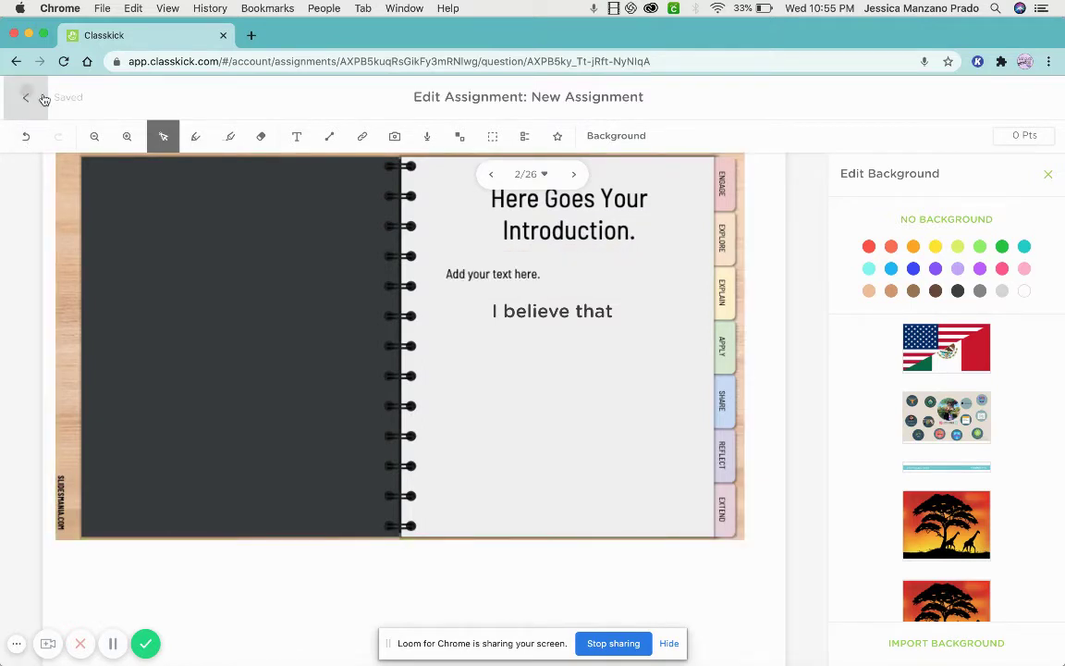
Open slide 6 and dismiss its link dialog without adding a link.
scroll(300, 257, down, 2)
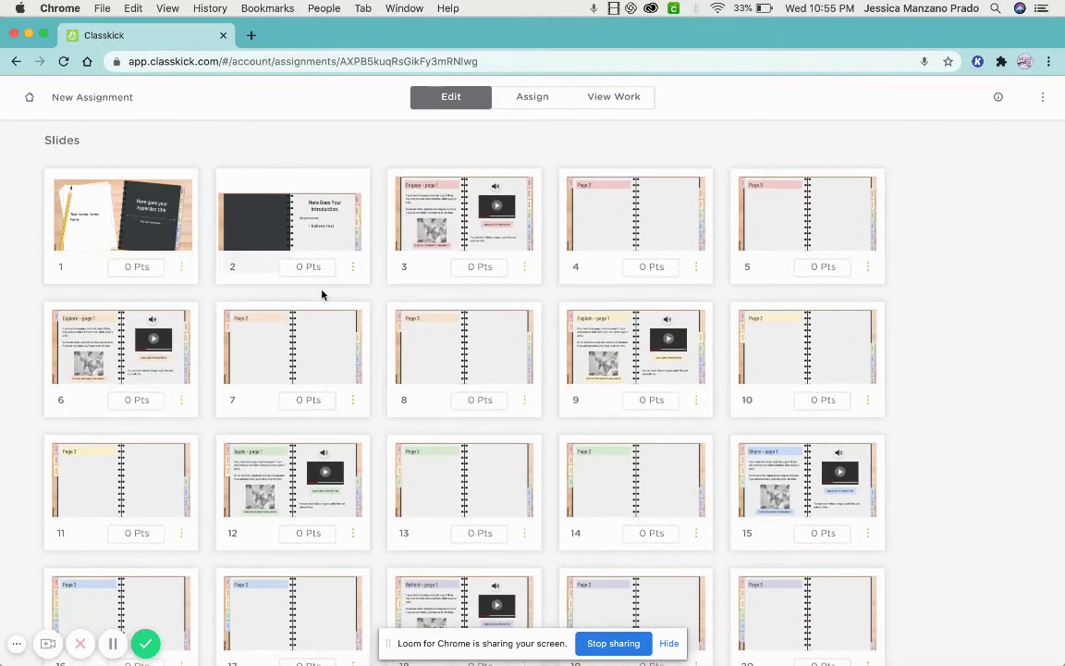
scroll(321, 292, down, 1)
click(159, 301)
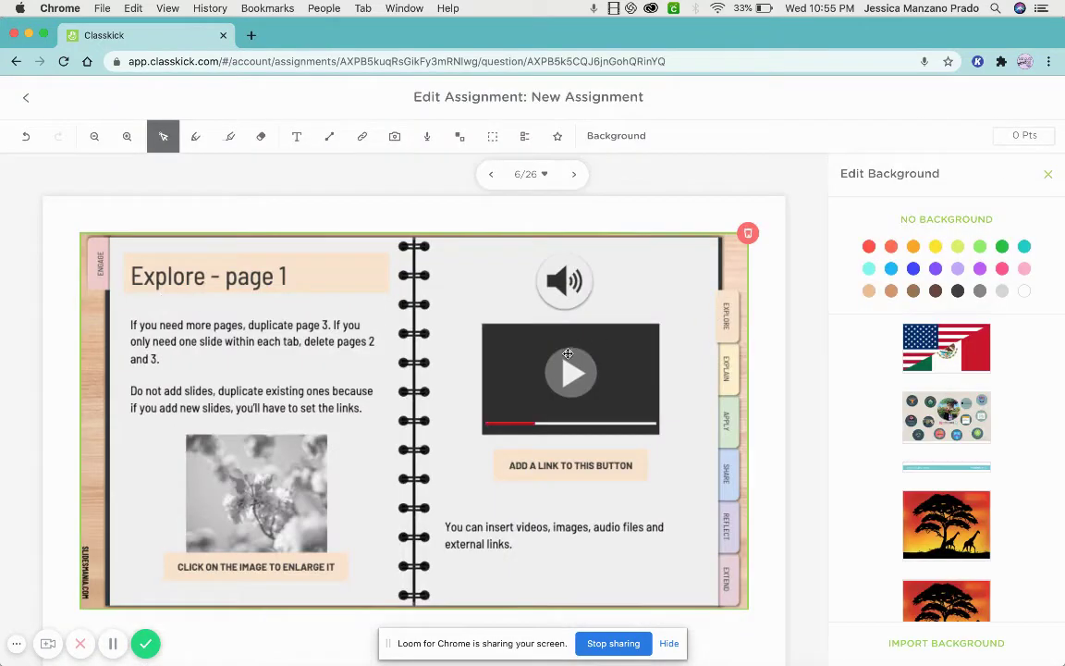
click(362, 136)
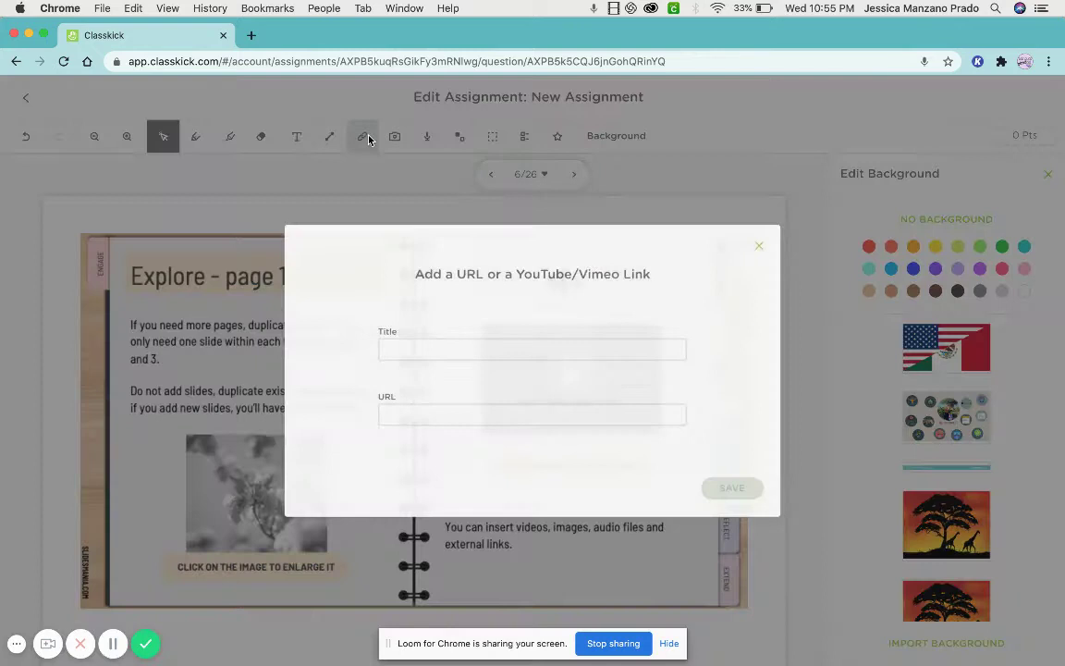
double_click(537, 268)
click(769, 240)
click(532, 404)
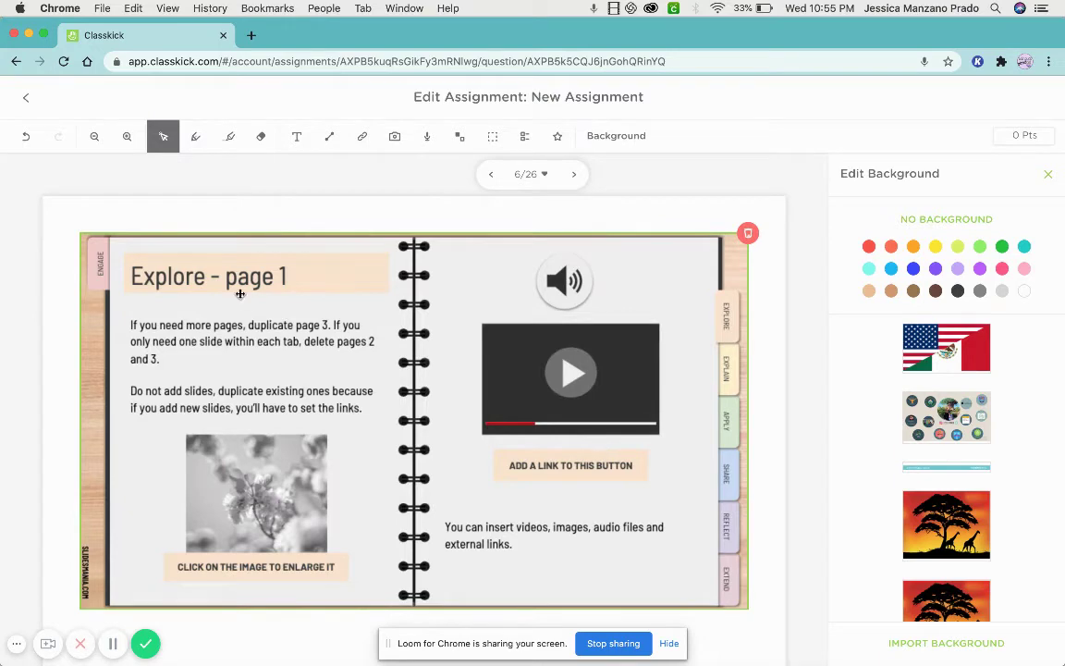
click(26, 97)
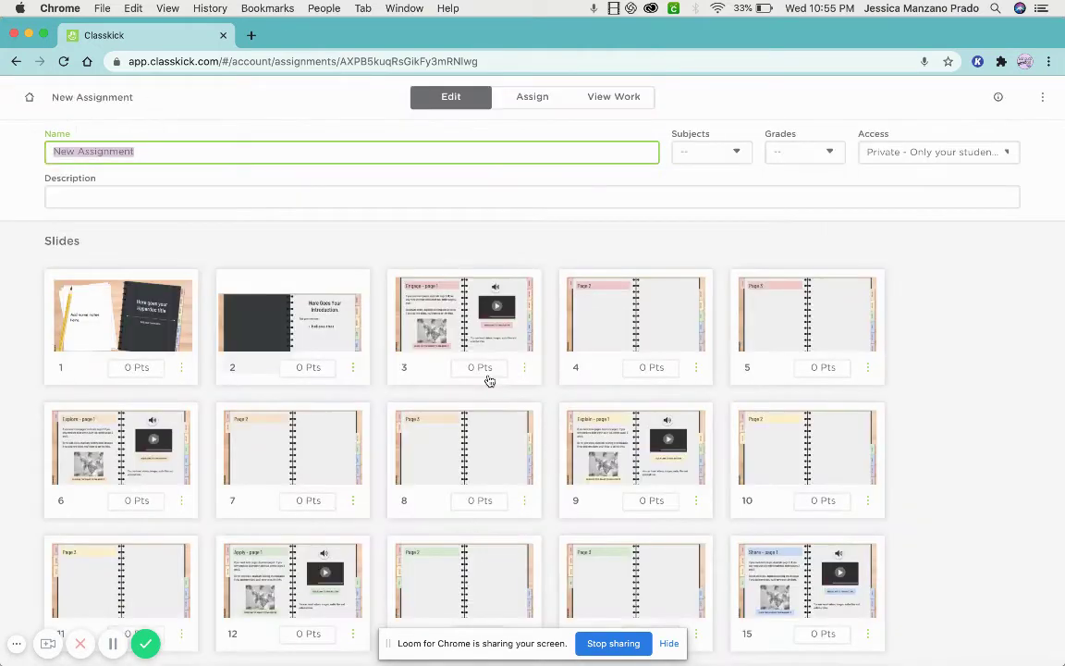
Open slide 9, Explain - page 1, and dismiss its link dialog unused.
scroll(692, 451, down, 1)
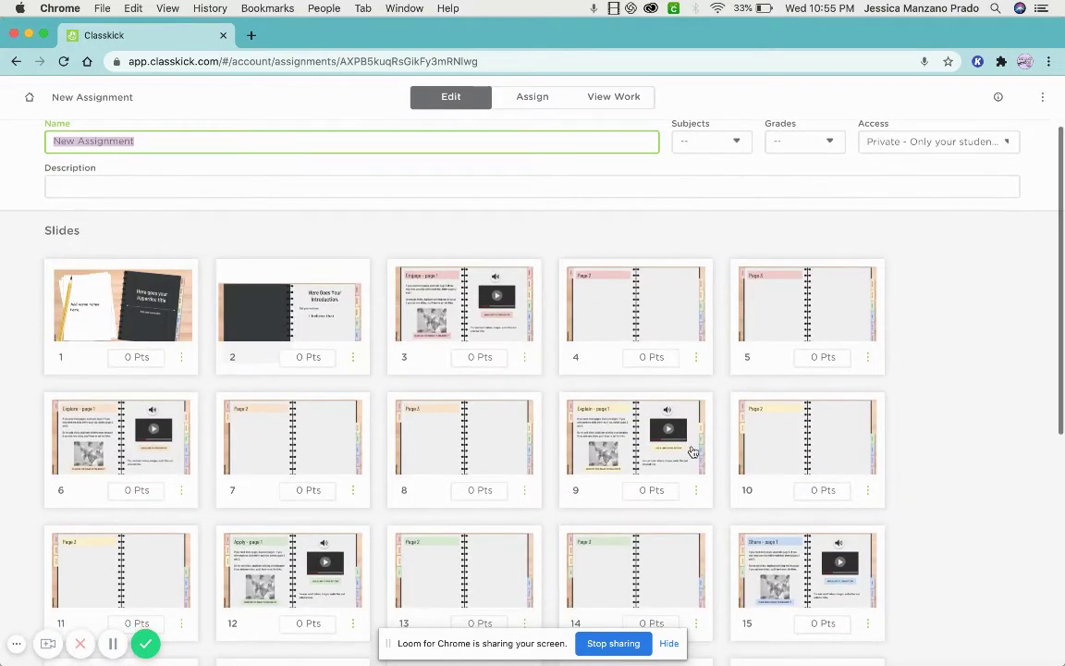
click(690, 449)
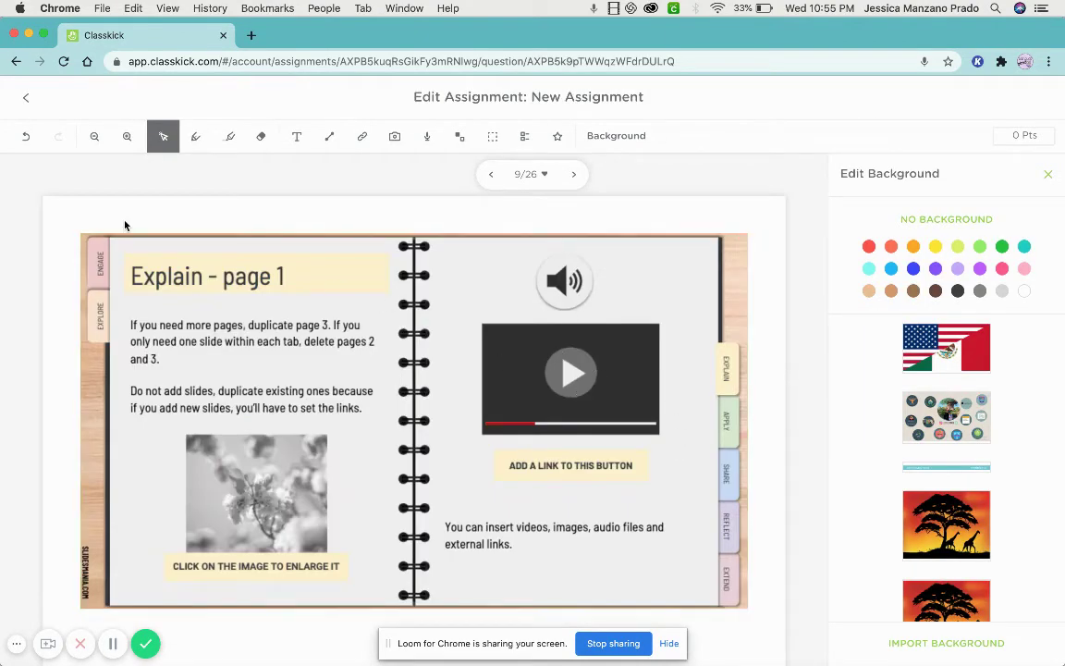
click(362, 136)
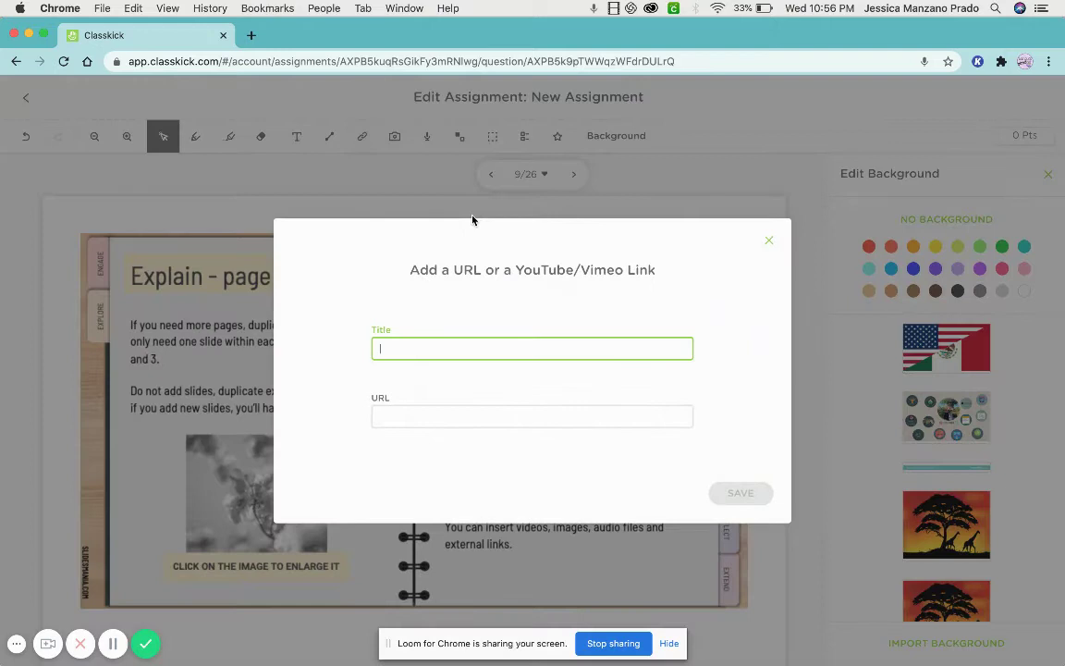
click(763, 245)
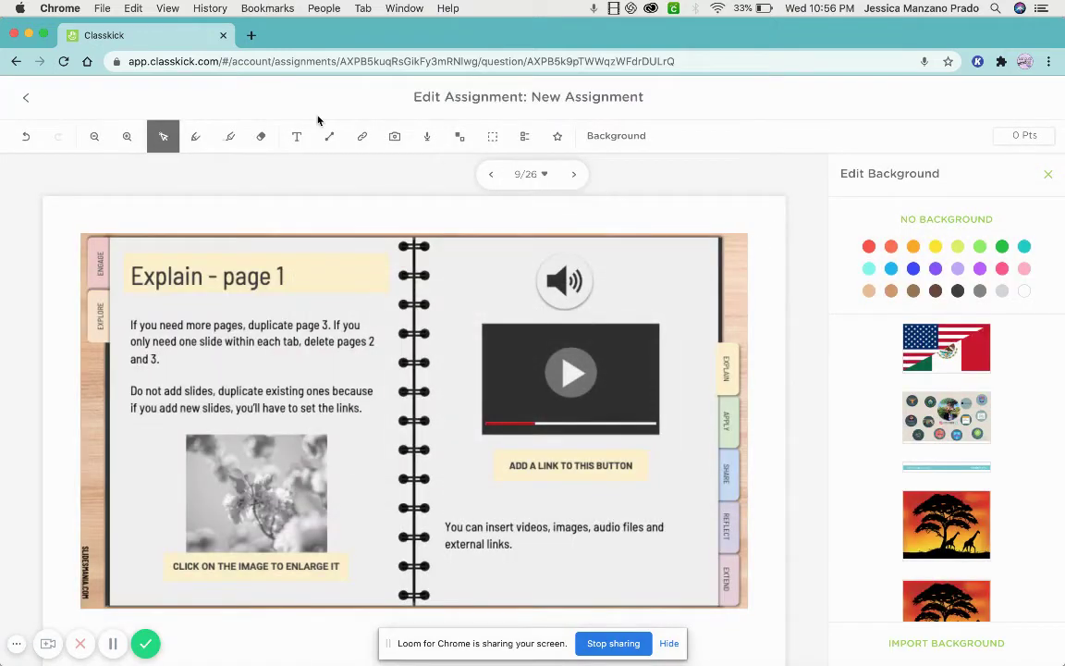
click(525, 137)
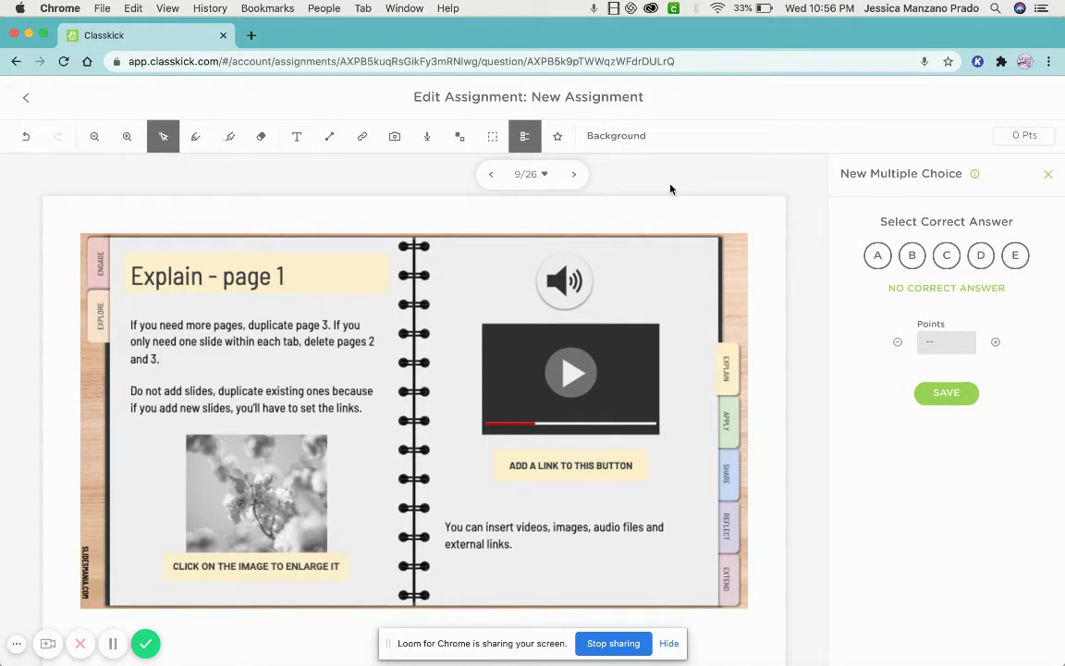
click(1022, 135)
click(610, 305)
click(473, 231)
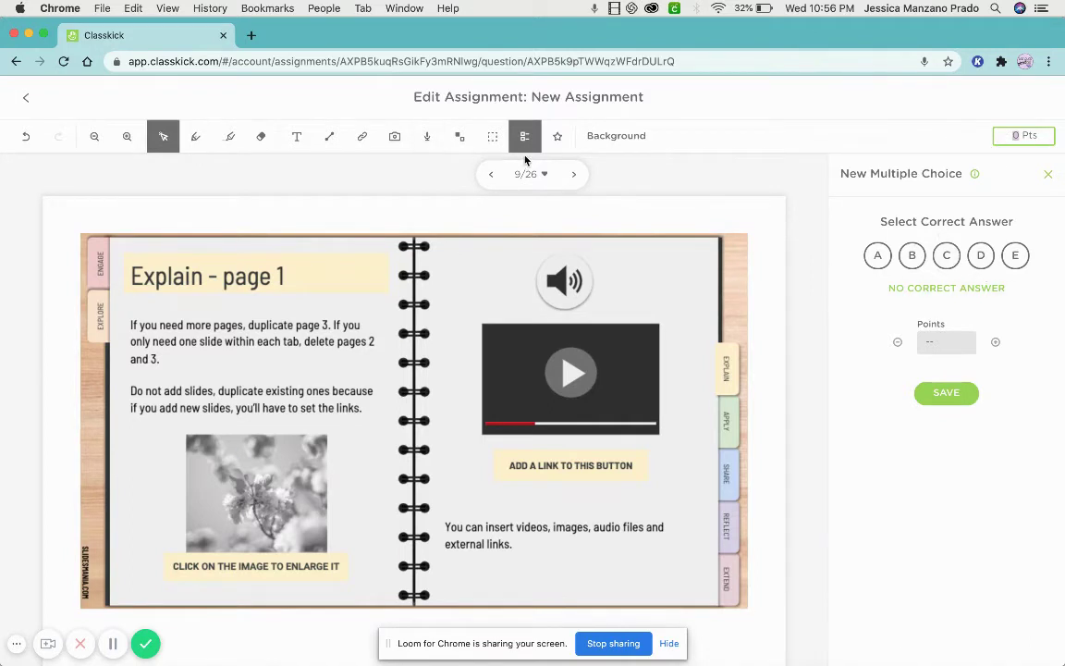
click(459, 136)
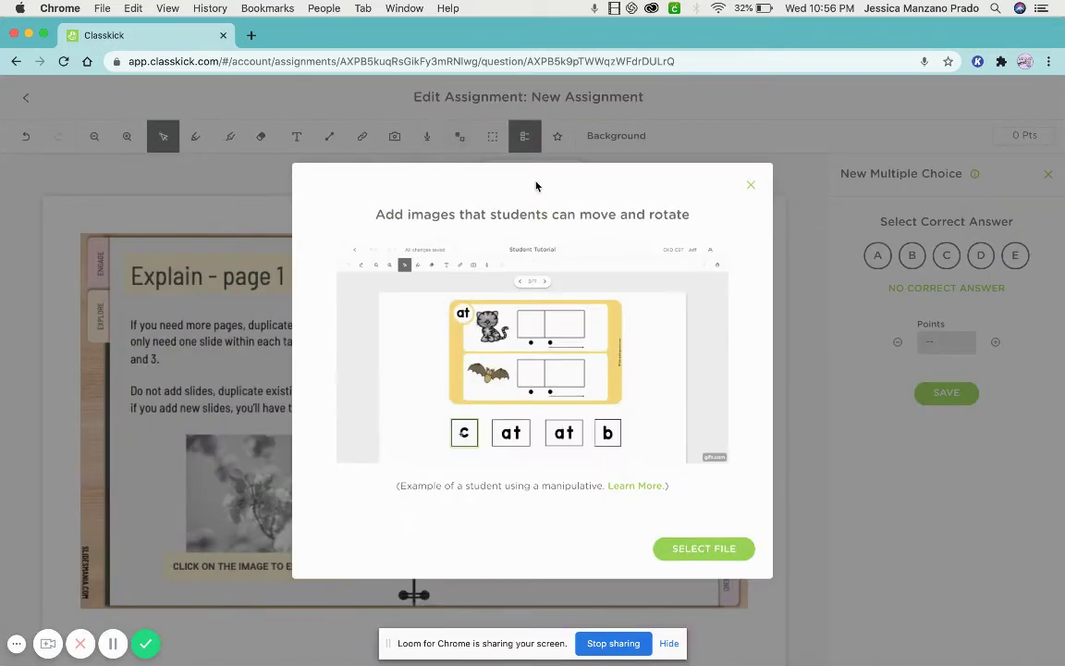
click(752, 184)
click(493, 142)
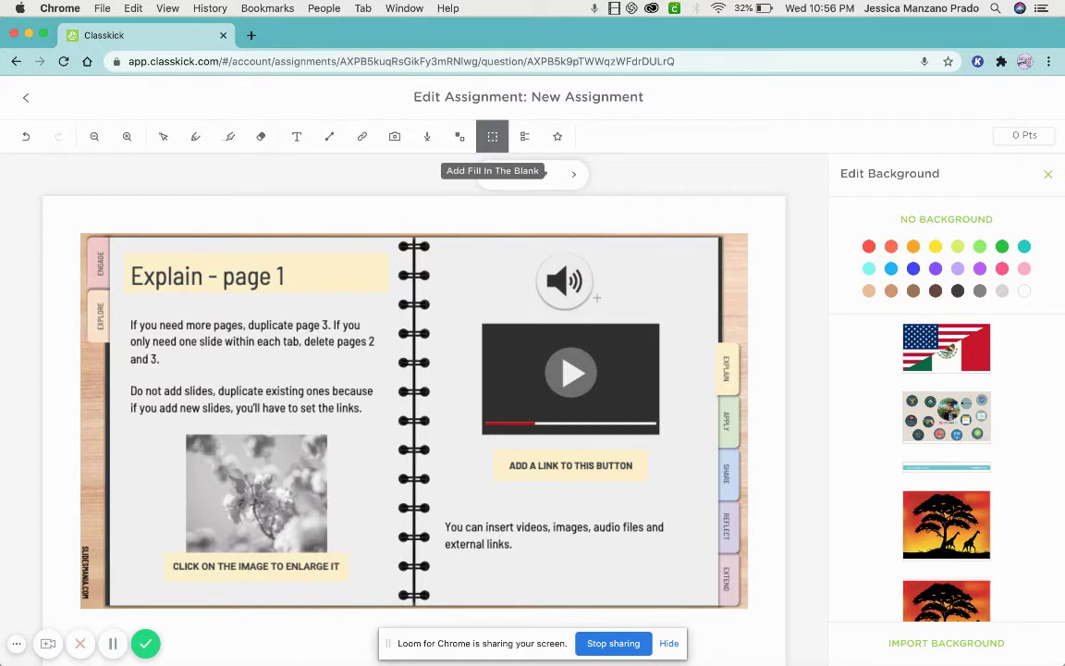
Make slide 9's insert-videos text a fill-in-the-blank and add a 0:01 audio clip below the link label.
drag(604, 302, 685, 554)
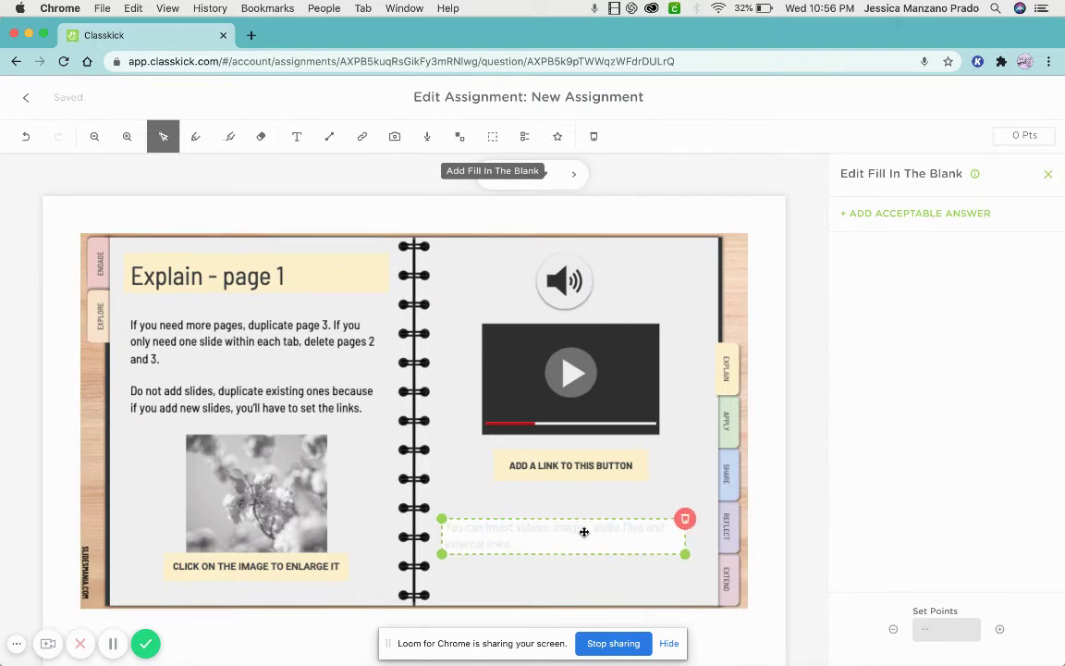
click(893, 214)
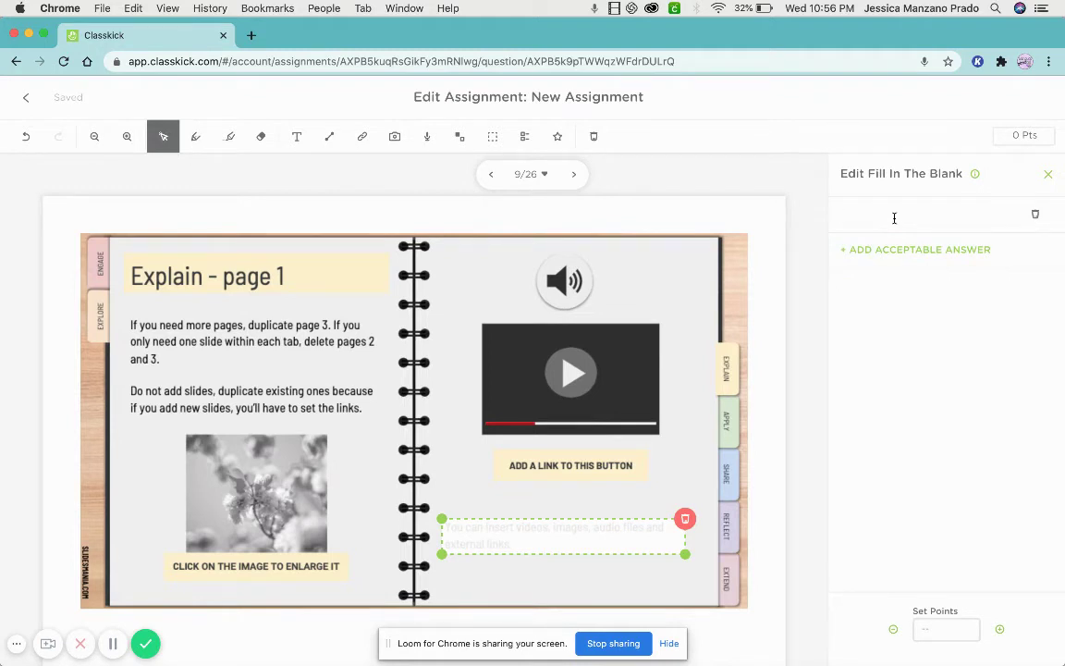
click(428, 136)
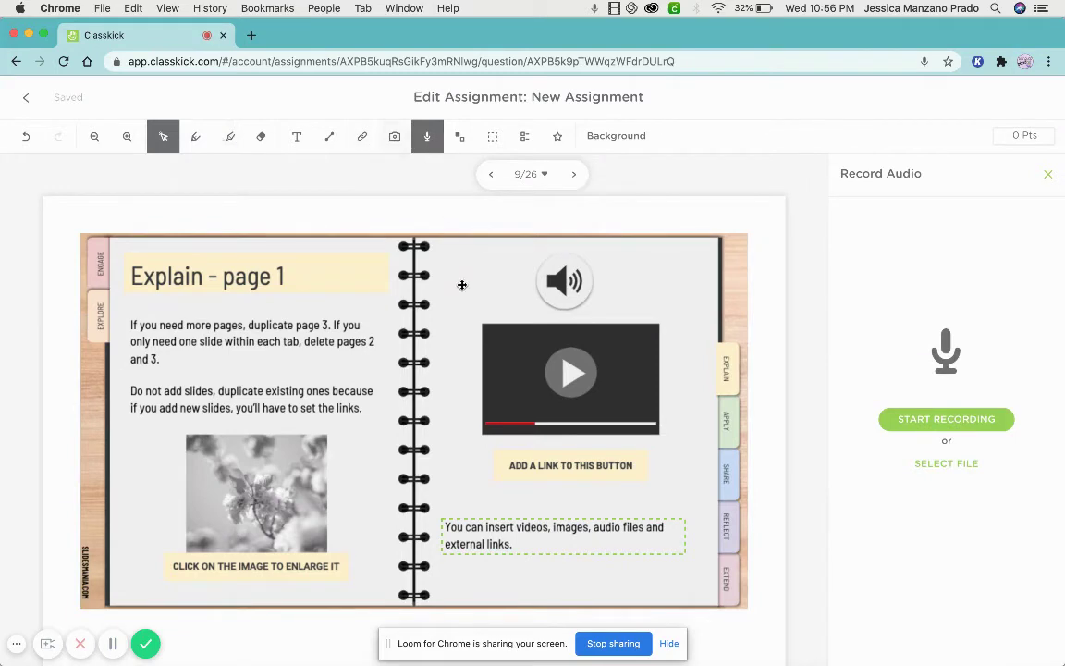
click(932, 417)
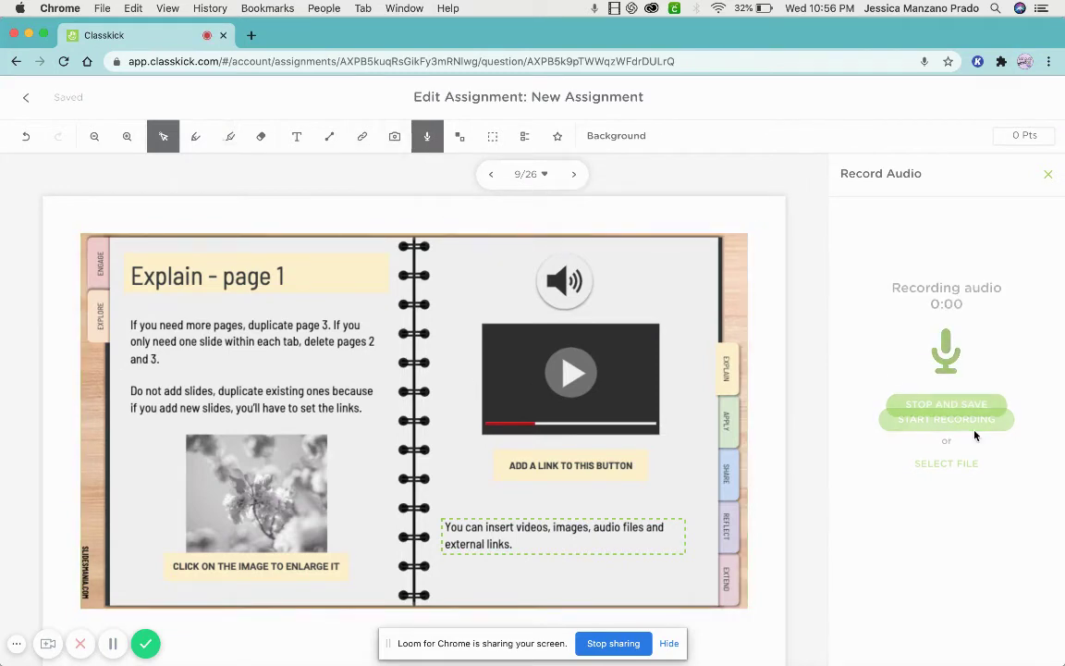
click(947, 359)
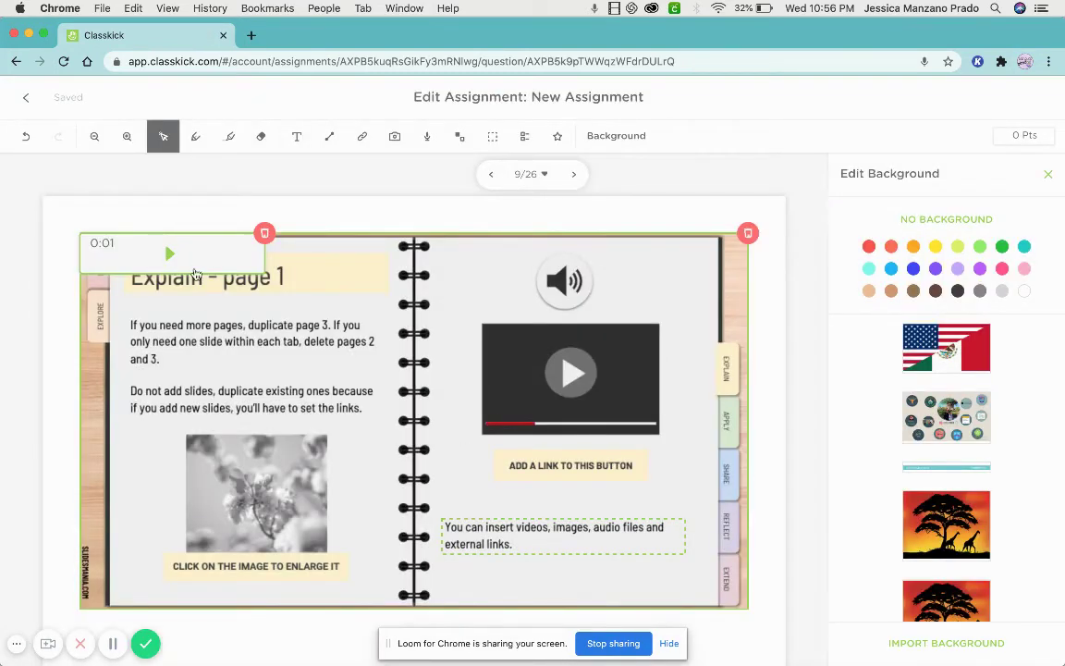
drag(196, 274, 564, 504)
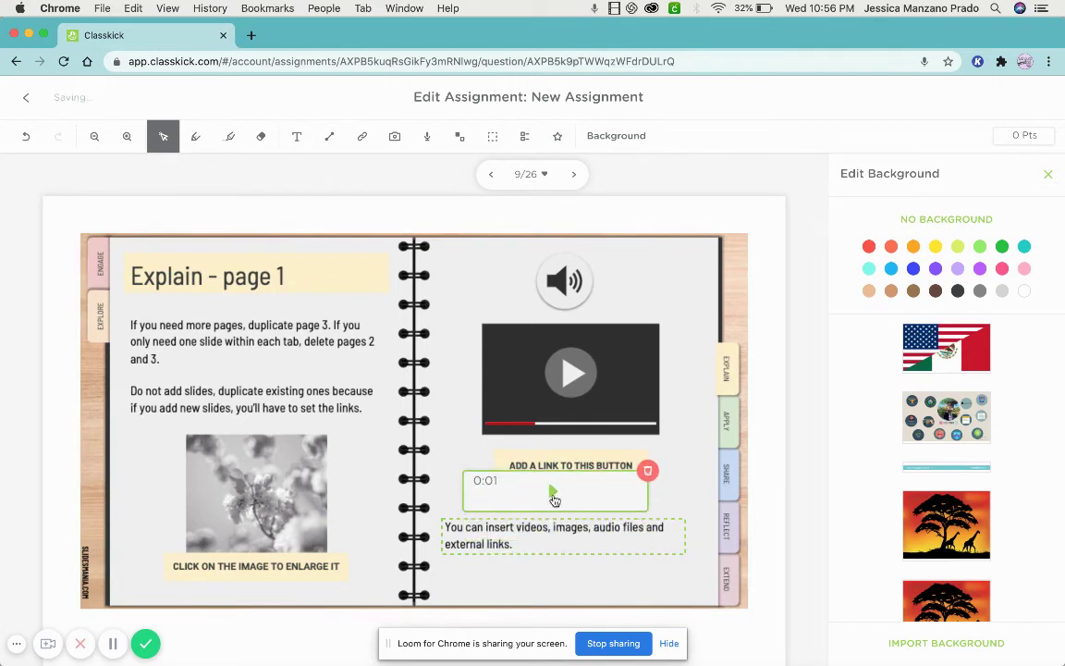
click(525, 545)
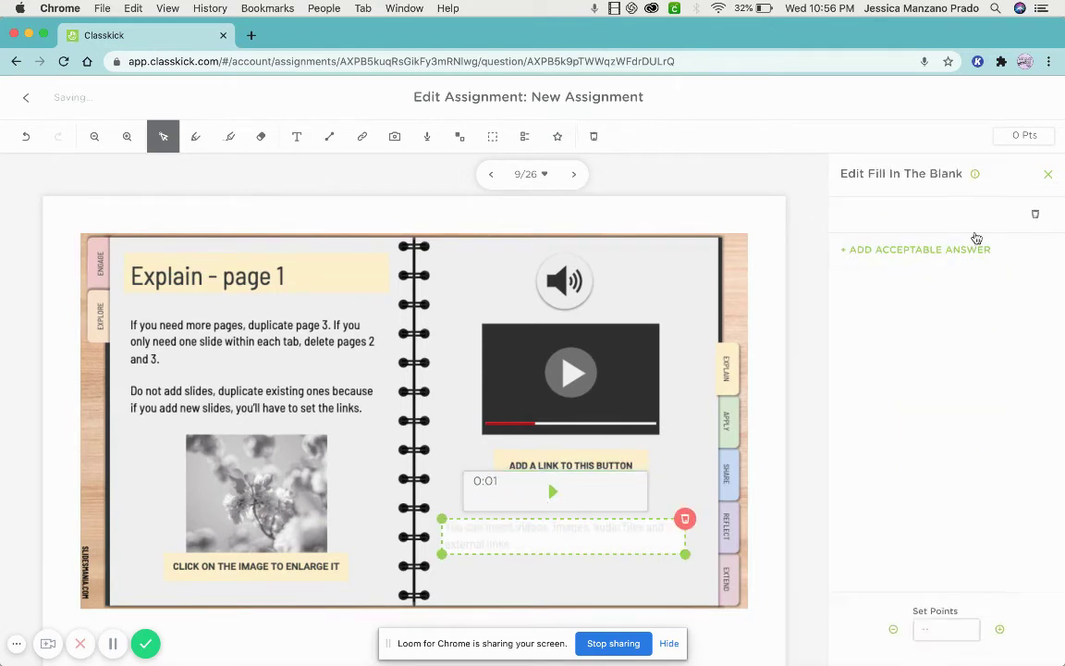
Delete both acceptable answers from the fill-in blank on slide 9.
click(925, 249)
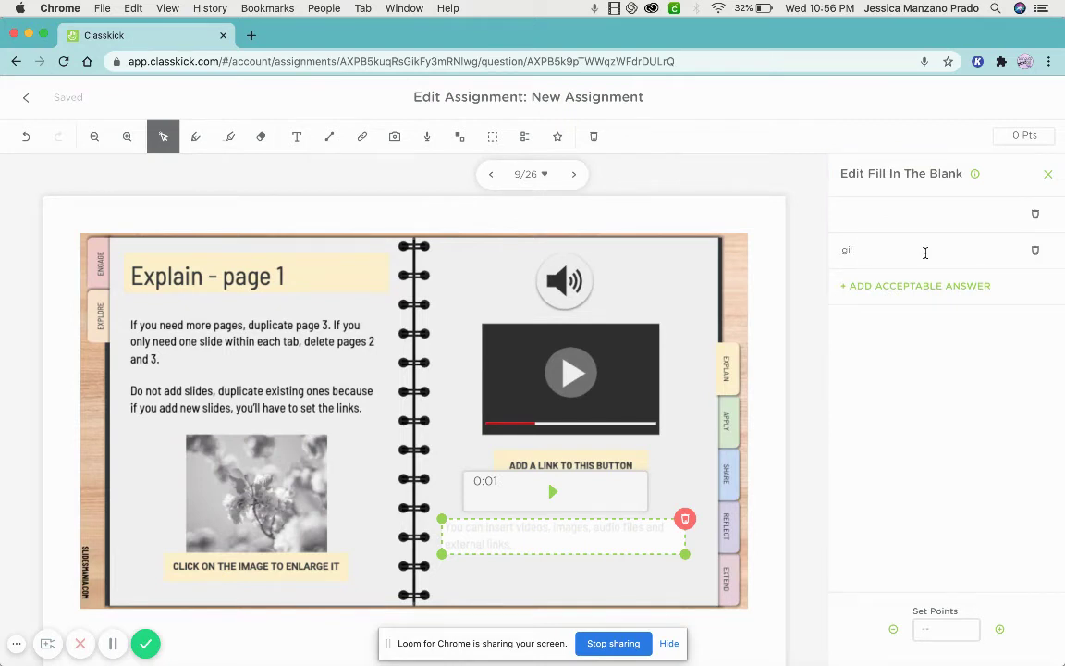
double_click(896, 253)
click(859, 216)
double_click(861, 248)
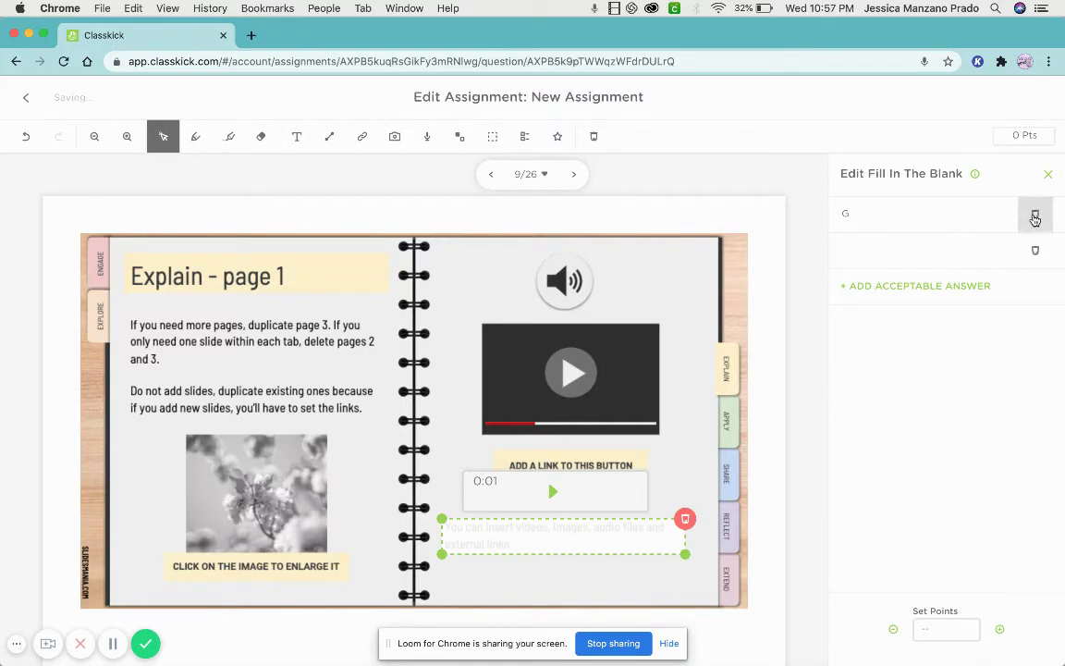
click(1034, 214)
click(1035, 213)
Play the slide's audio clip to check it and move its player slightly higher.
click(1048, 176)
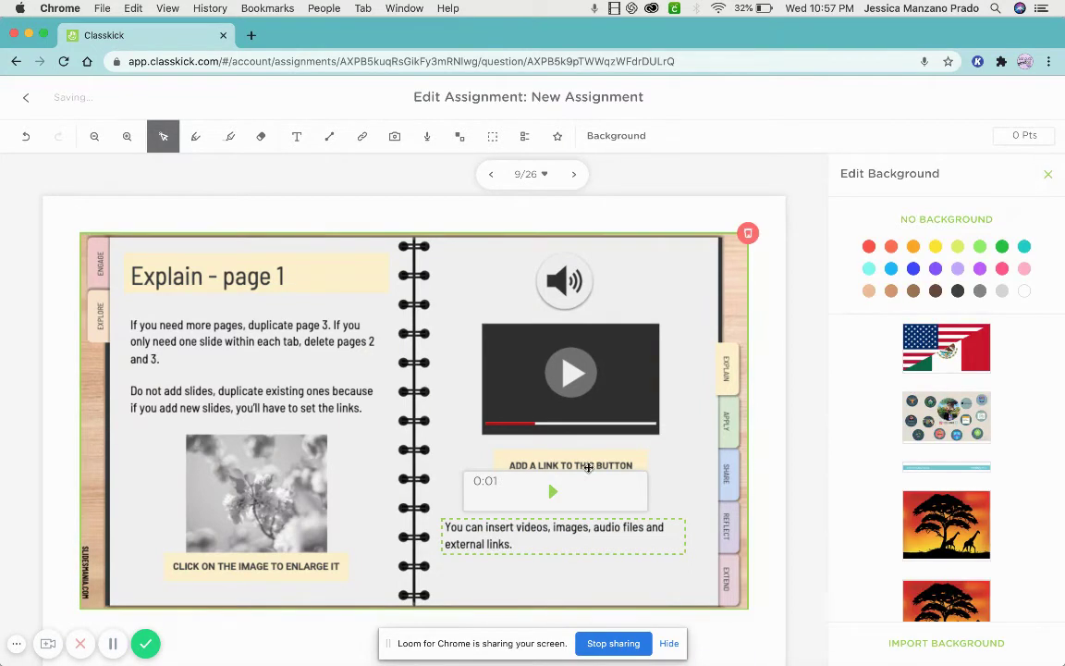
click(553, 492)
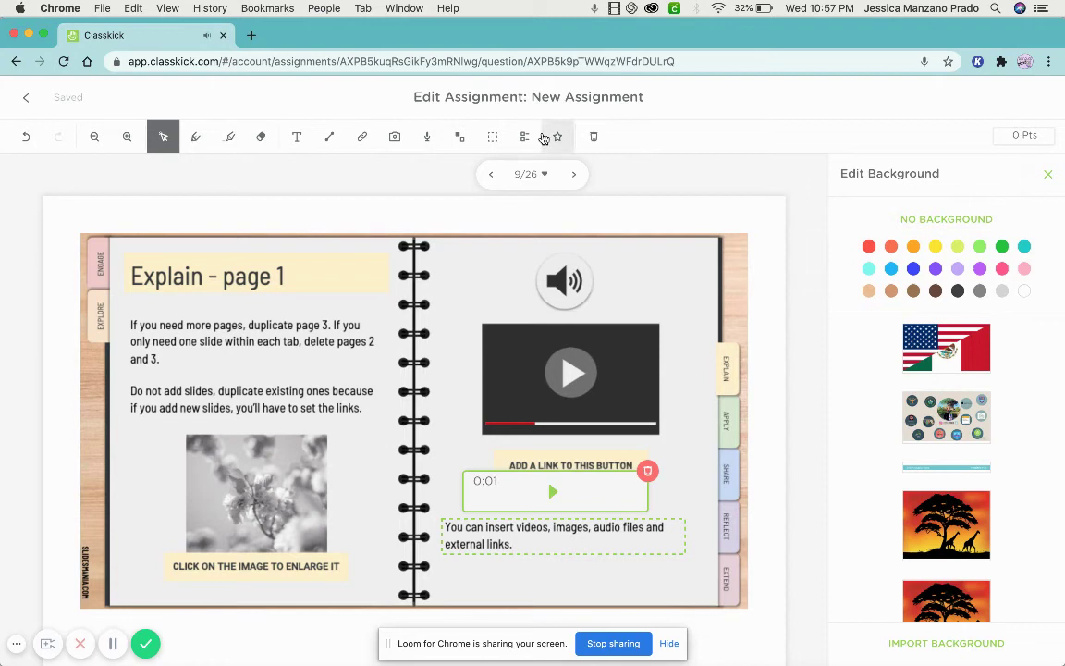
drag(582, 490, 591, 411)
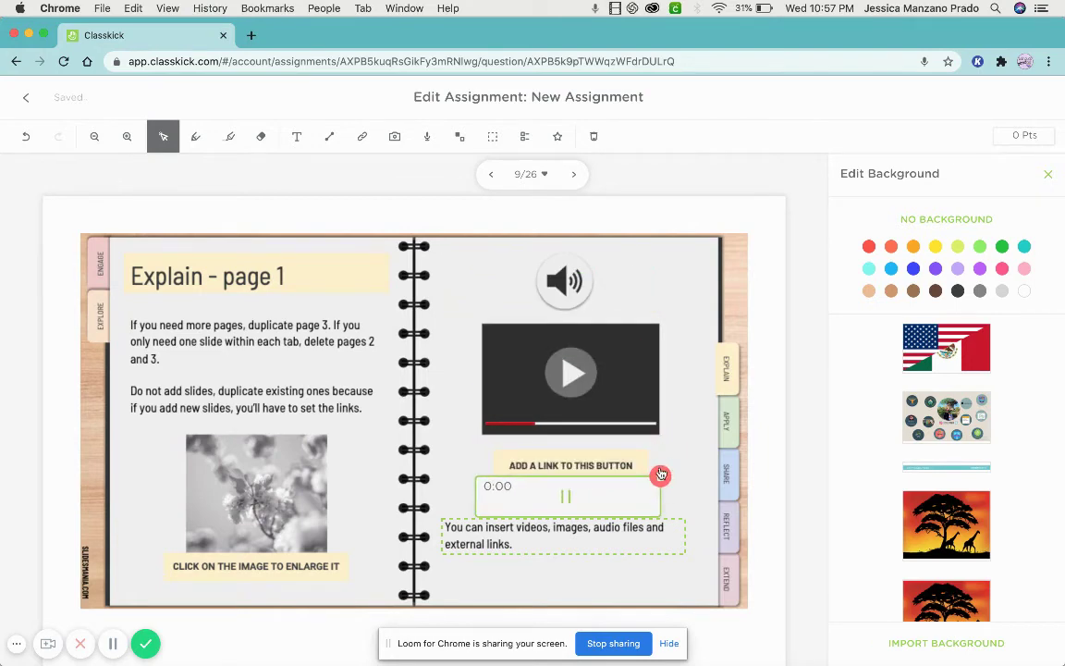
click(165, 138)
click(26, 97)
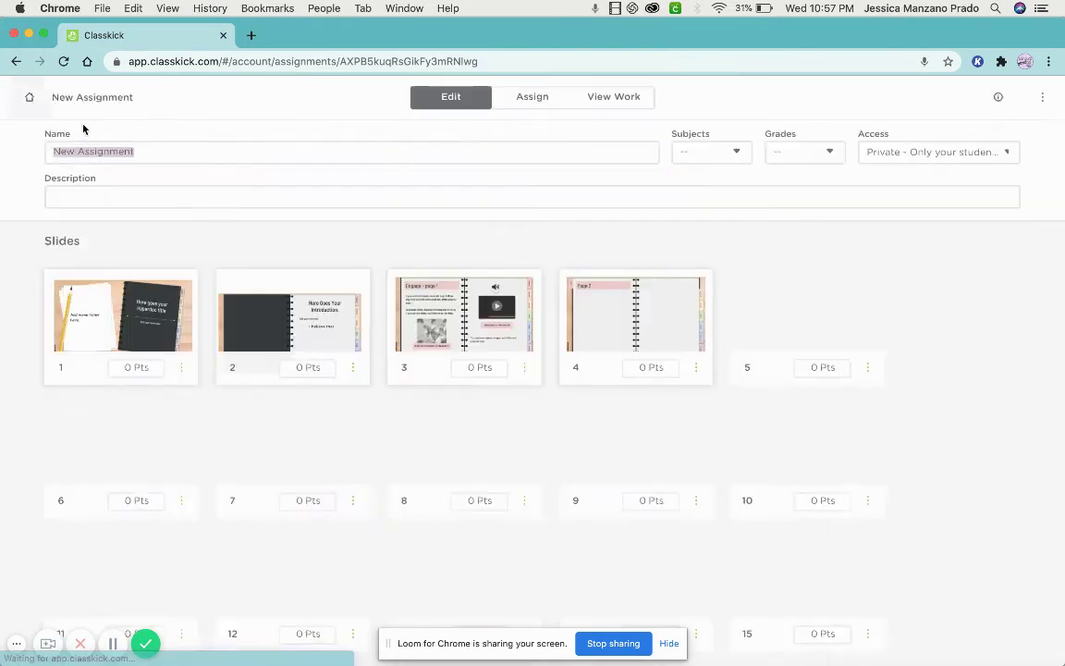
scroll(557, 346, down, 1)
scroll(556, 346, down, 5)
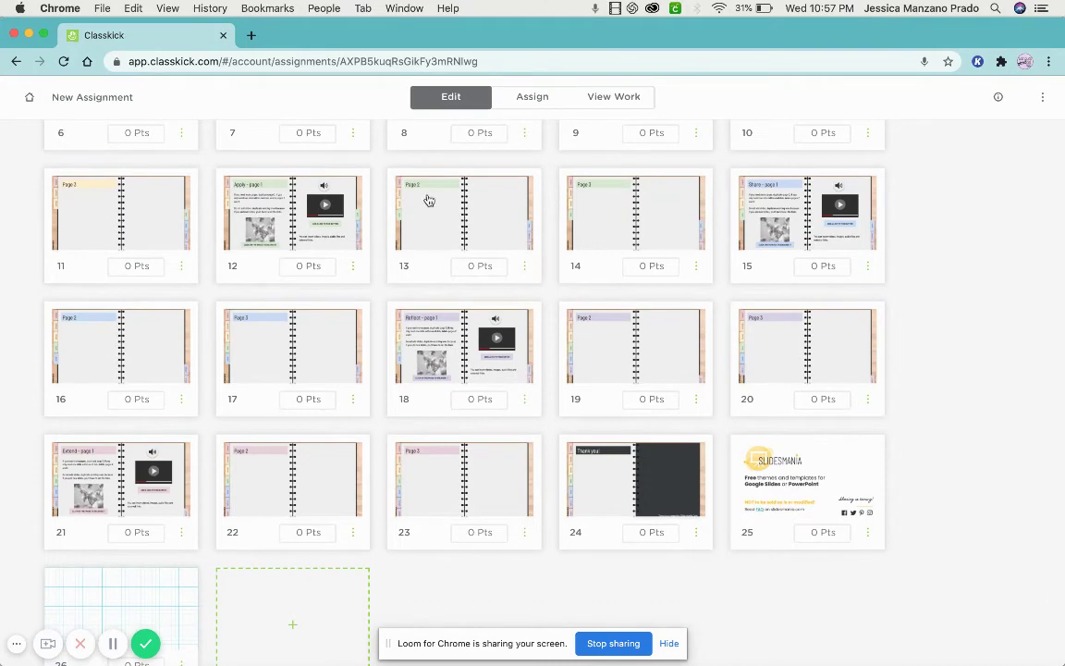
scroll(428, 200, down, 1)
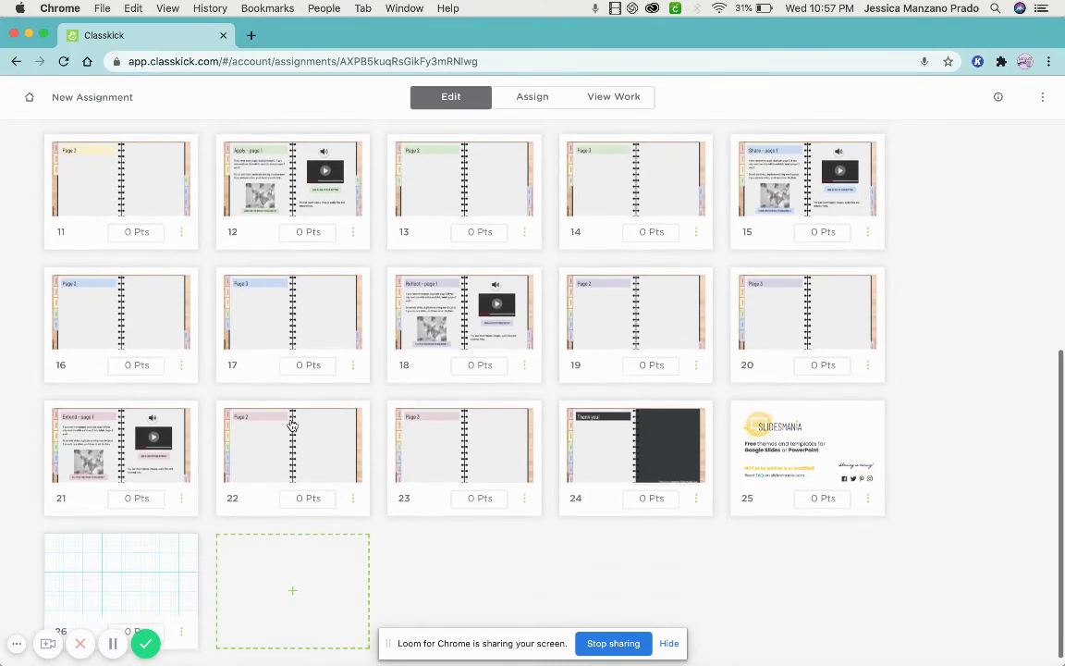
scroll(199, 573, up, 6)
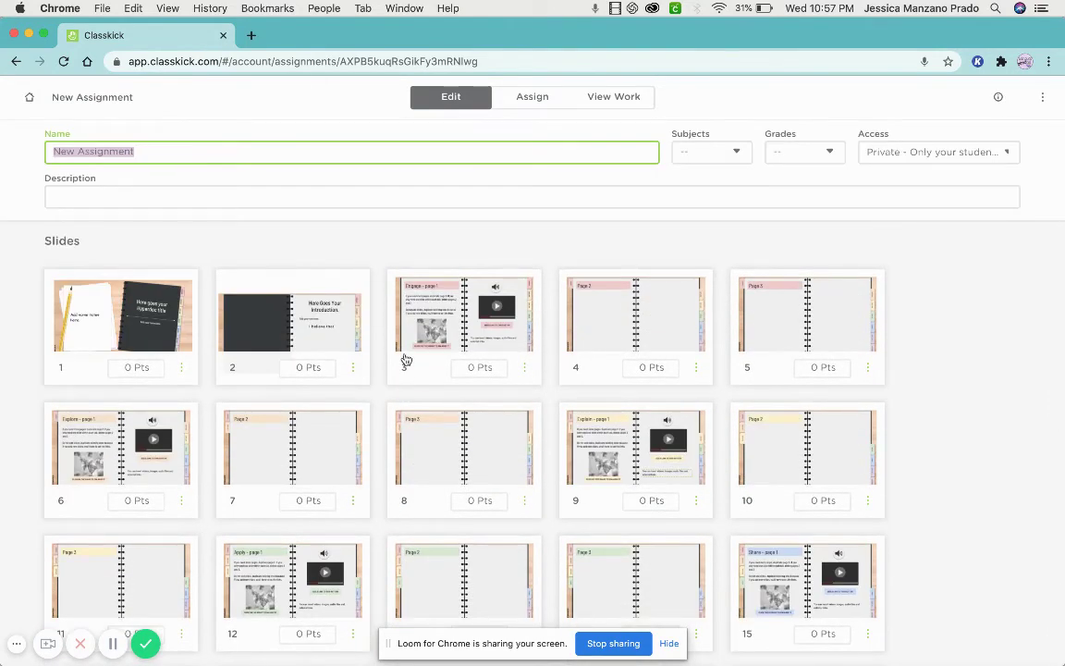
click(885, 151)
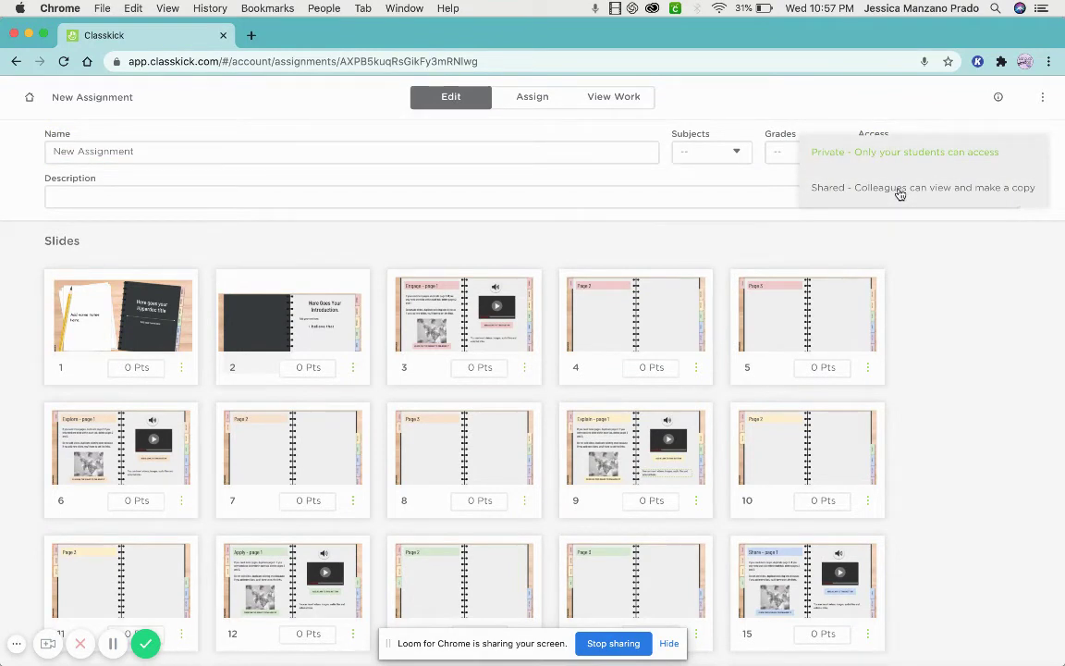
click(855, 152)
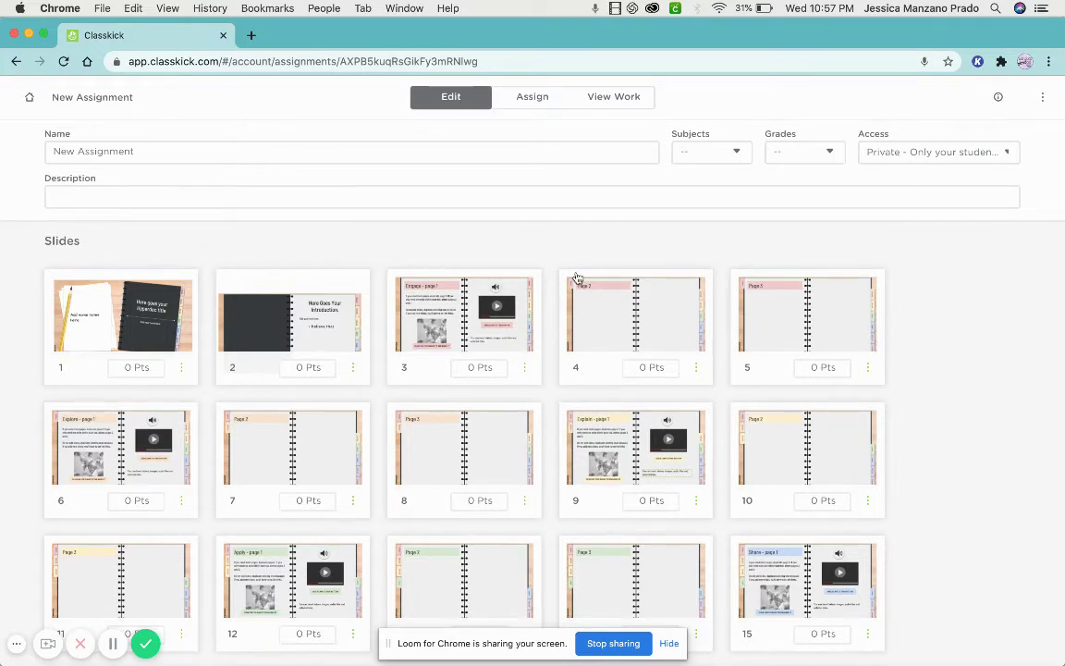
click(698, 374)
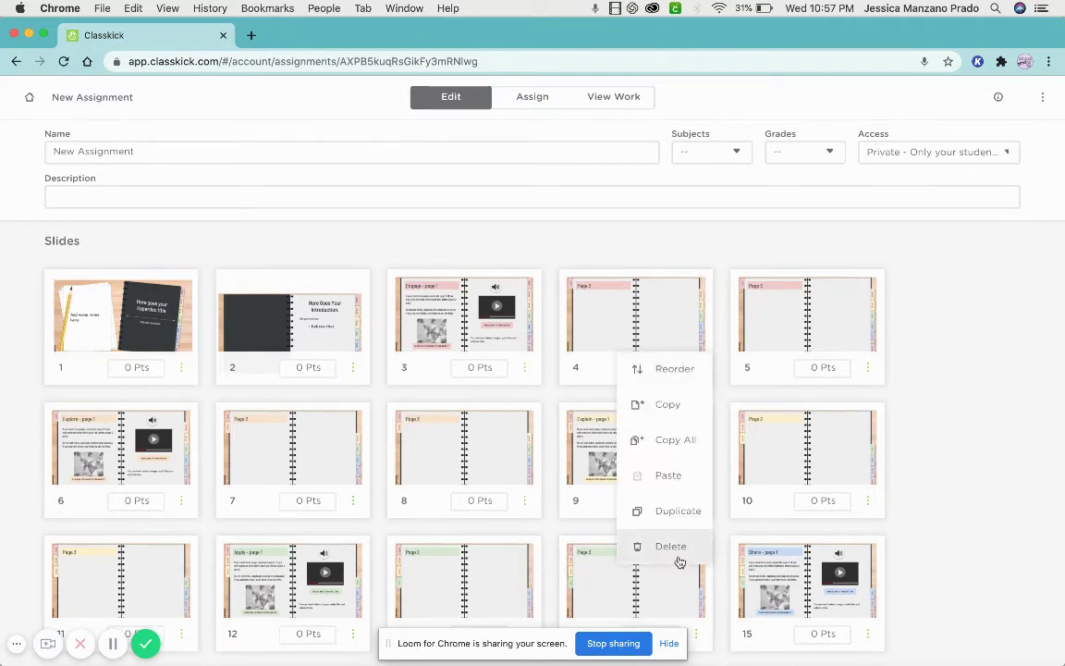
click(679, 559)
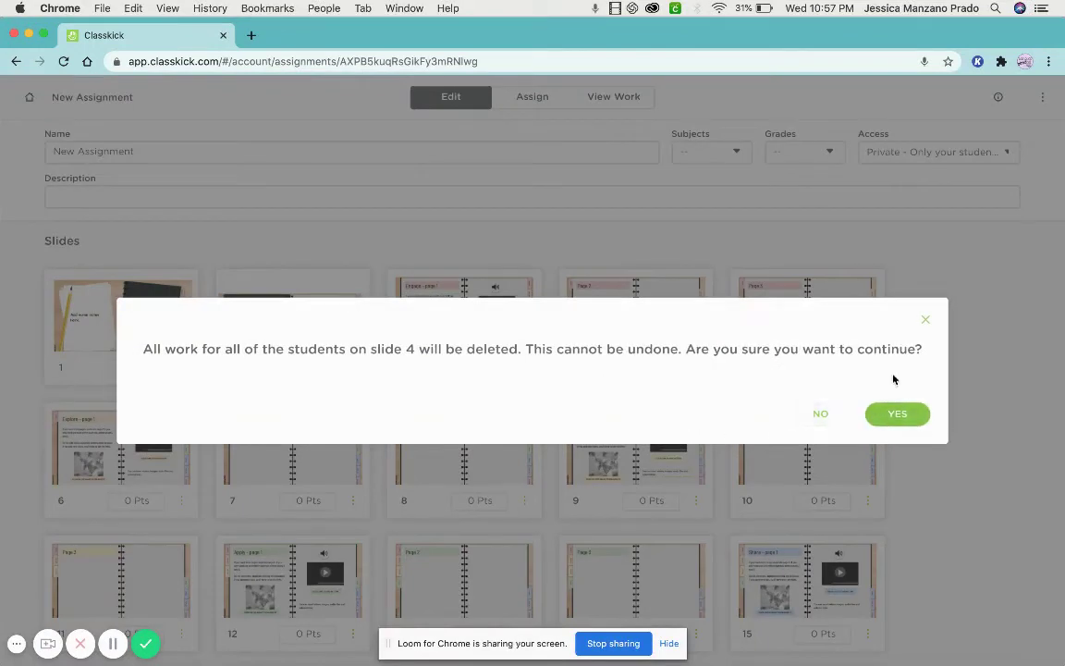
click(928, 326)
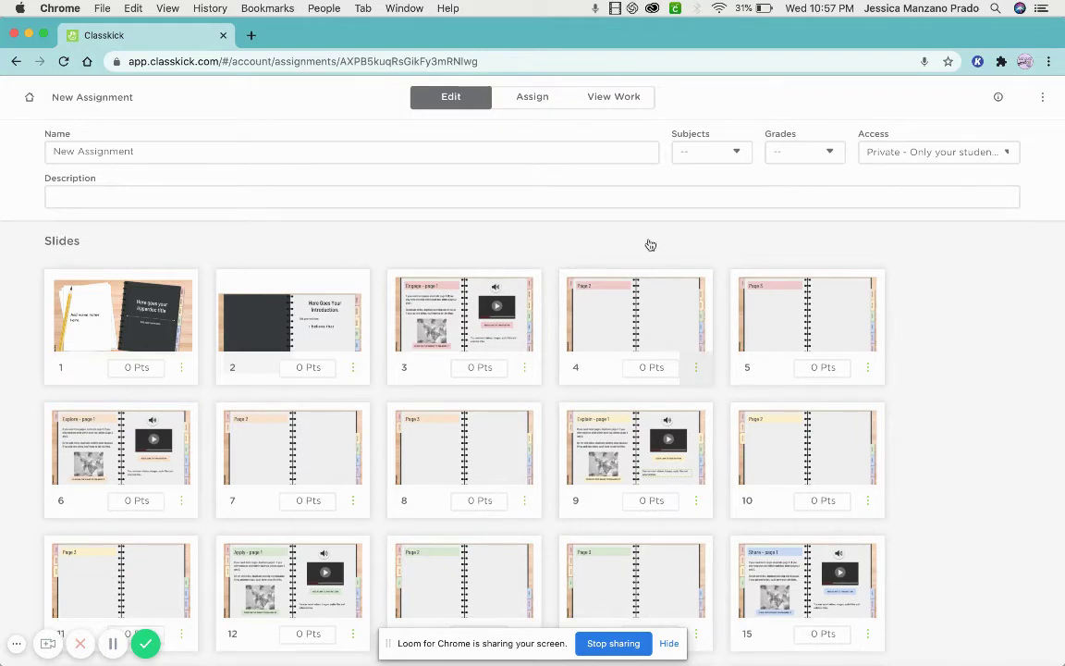
Assign the assignment to the JUMPSTART KIDS roster.
click(618, 108)
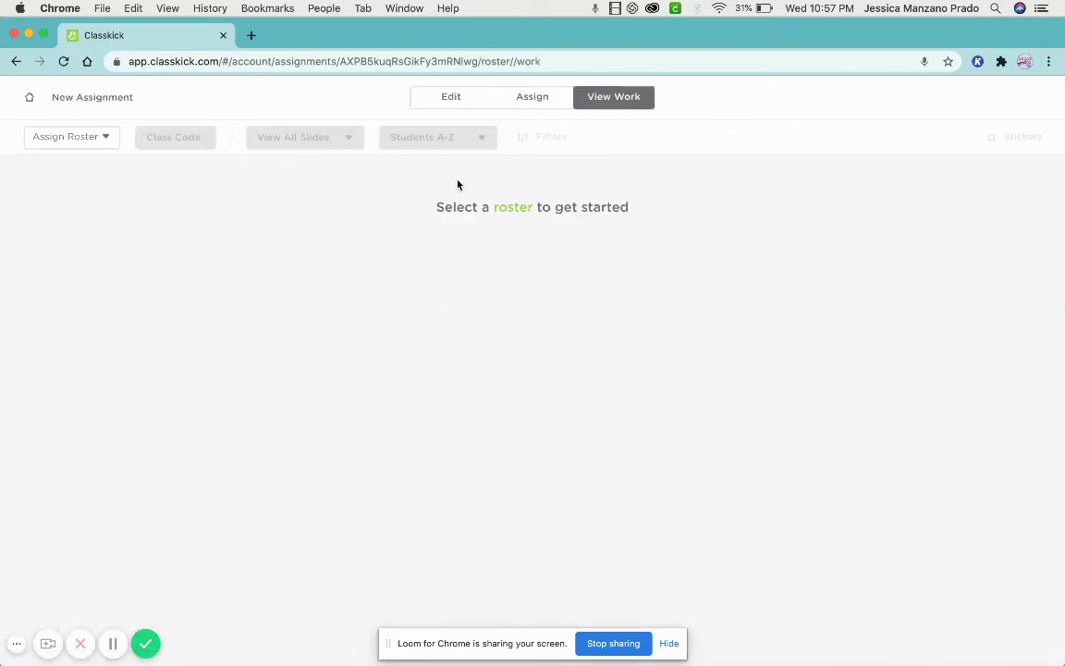
click(532, 100)
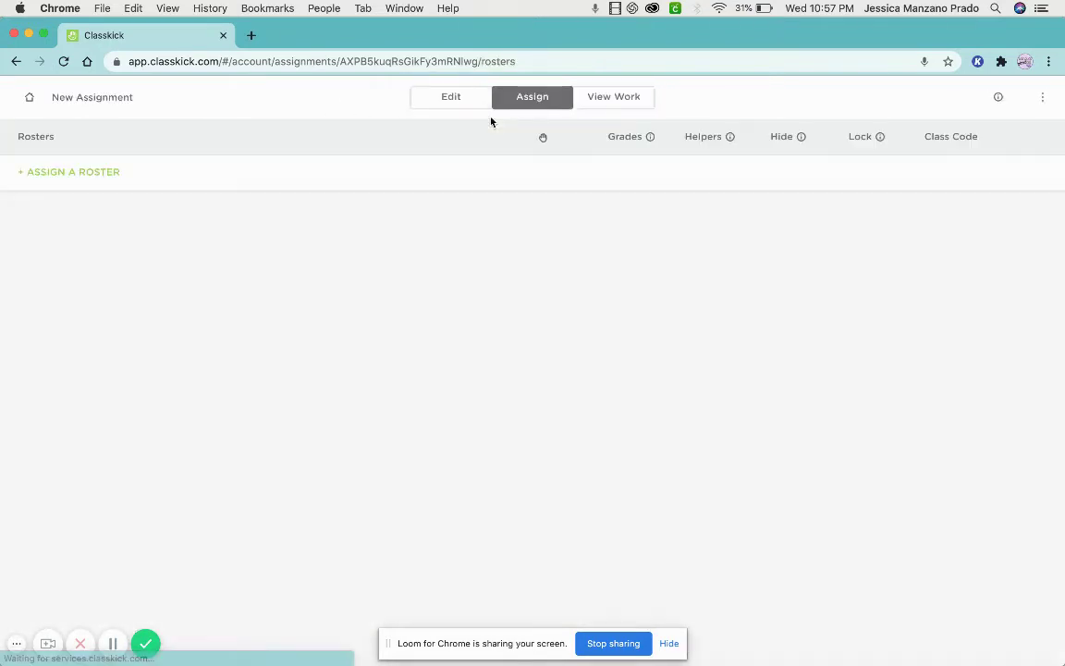
click(101, 185)
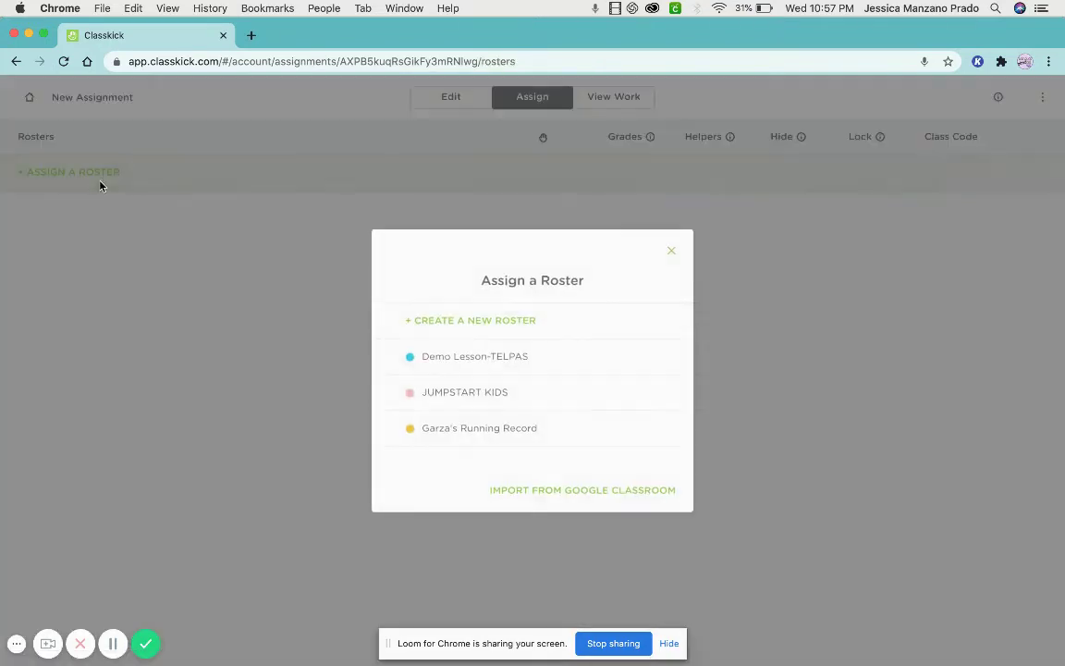
click(493, 403)
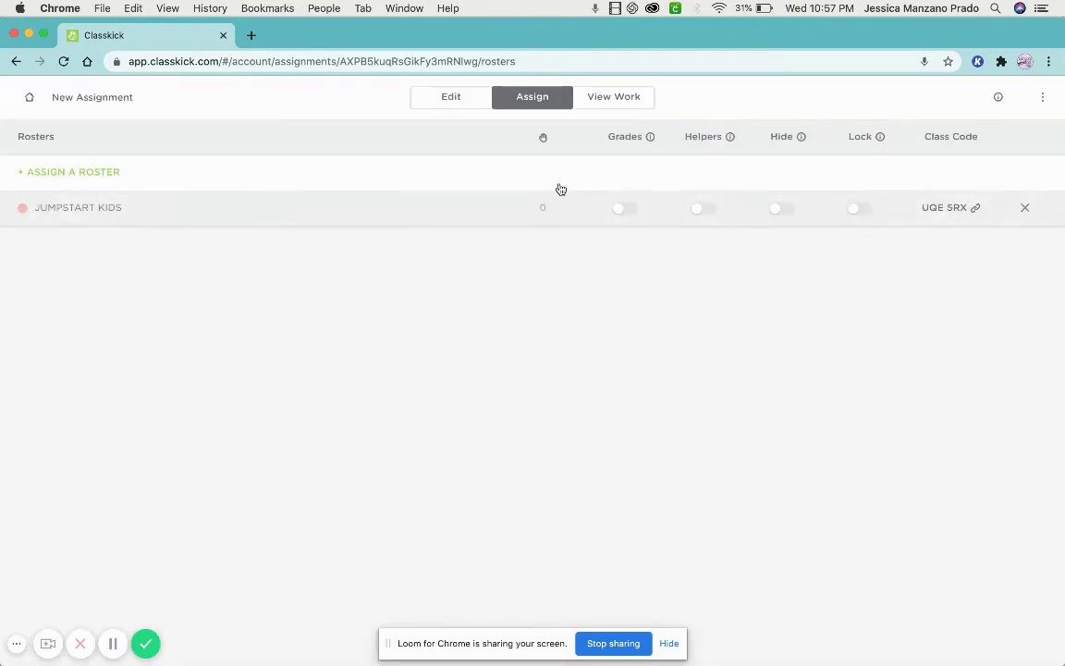
Try the Grades, Helpers, Hide and Lock toggles, leave all off, and return to Assignments.
click(624, 211)
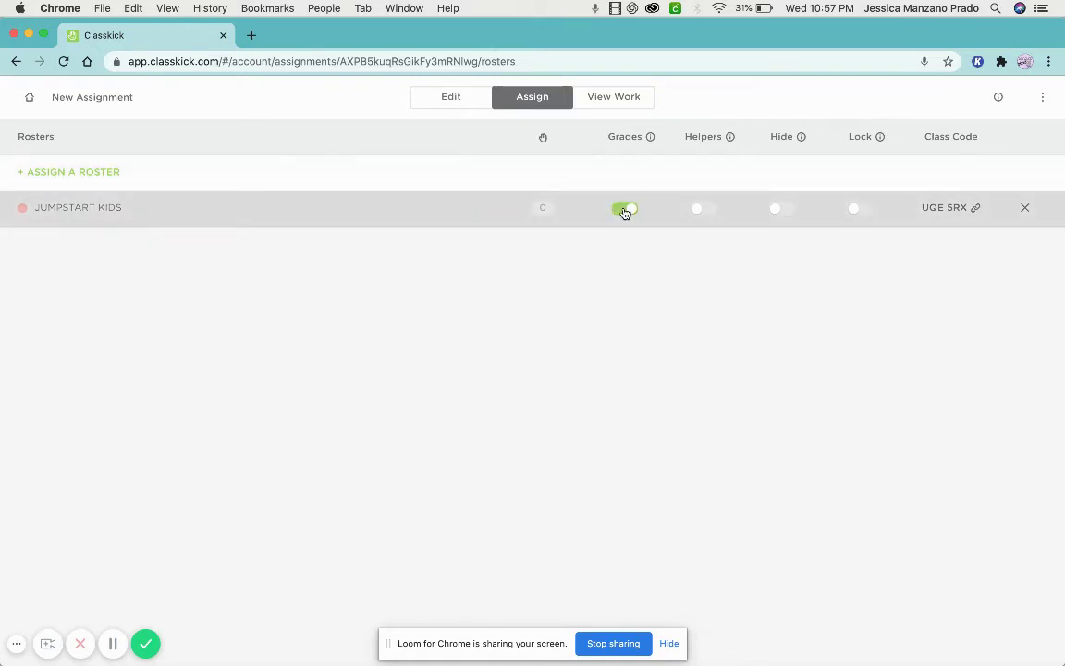
click(625, 211)
click(703, 210)
click(702, 211)
click(778, 213)
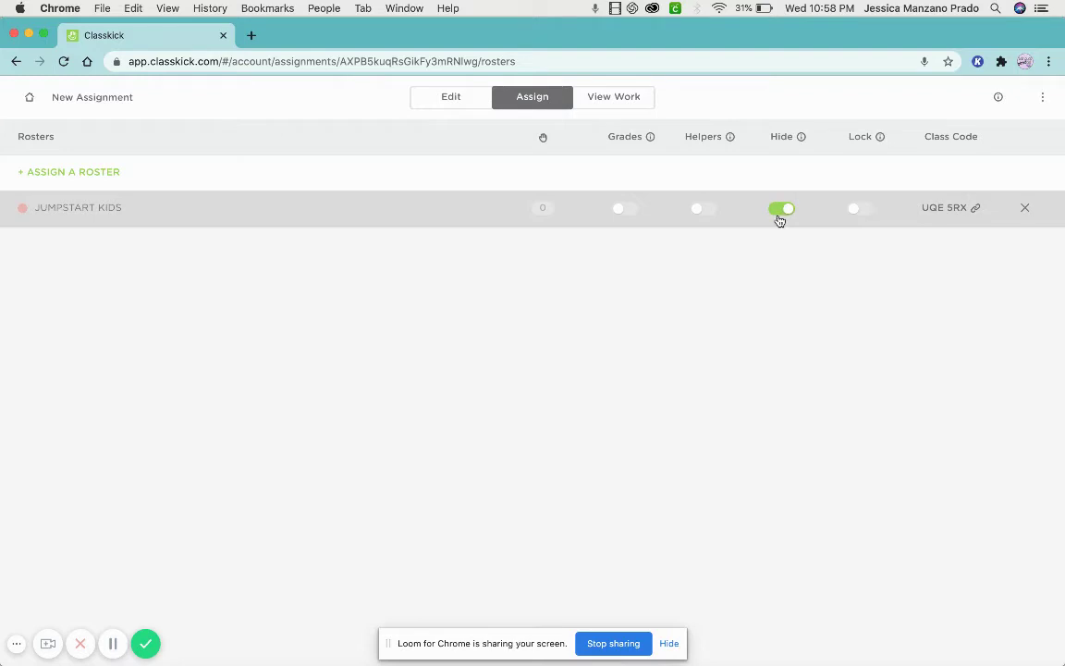
click(780, 218)
click(857, 212)
click(857, 212)
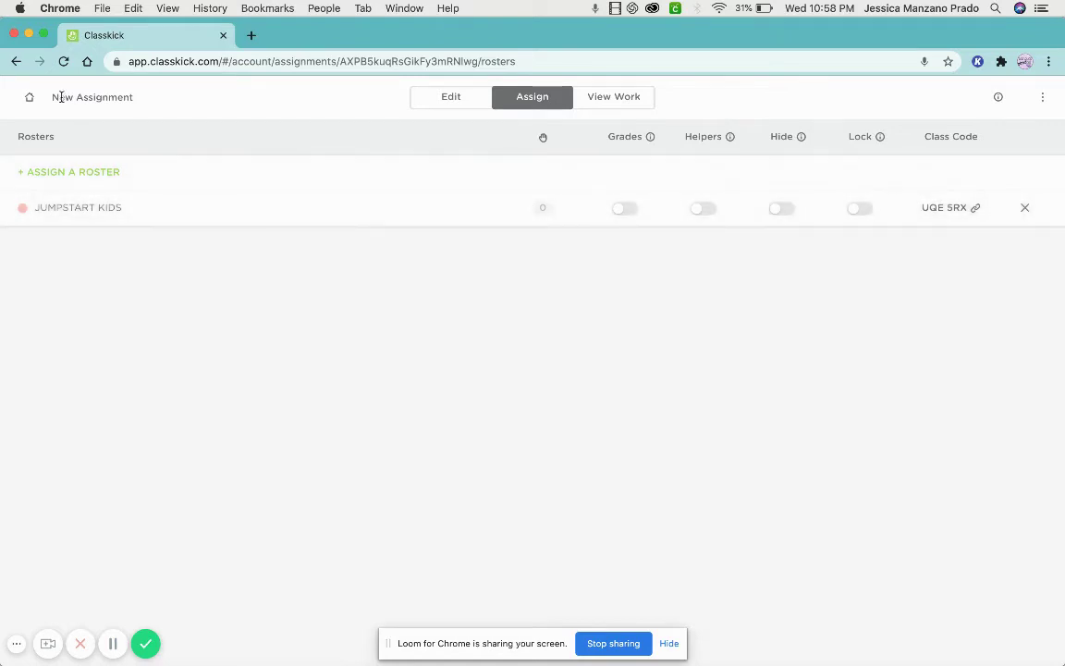
click(21, 98)
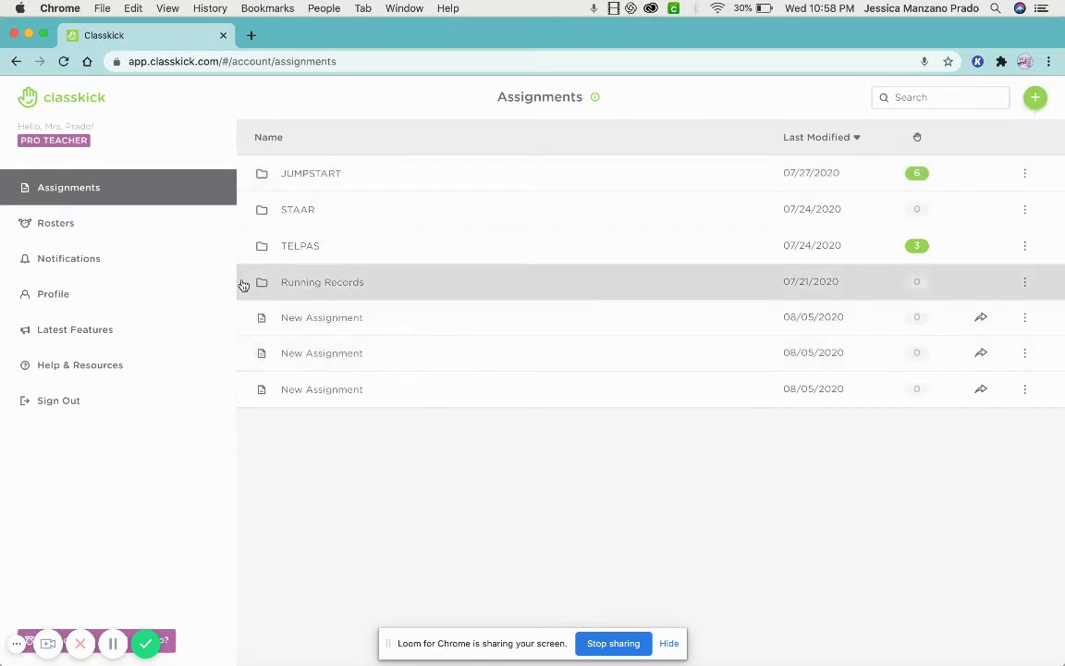
Go to Rosters, glance at the add-roster options, and open the Demo Lesson-TELPAS roster.
click(81, 228)
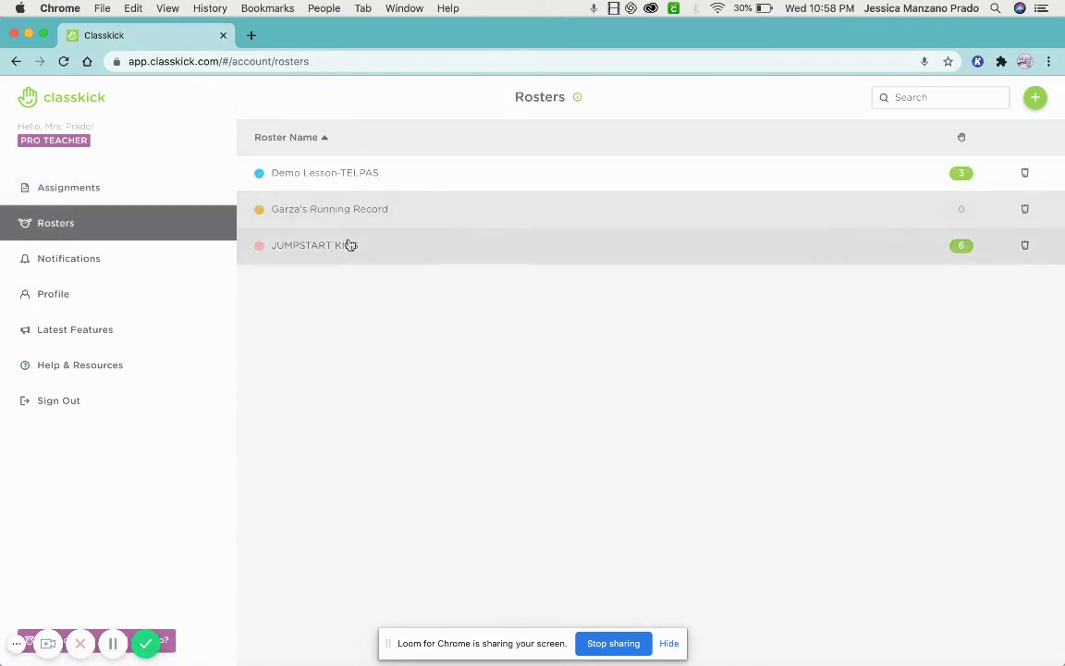
click(1032, 96)
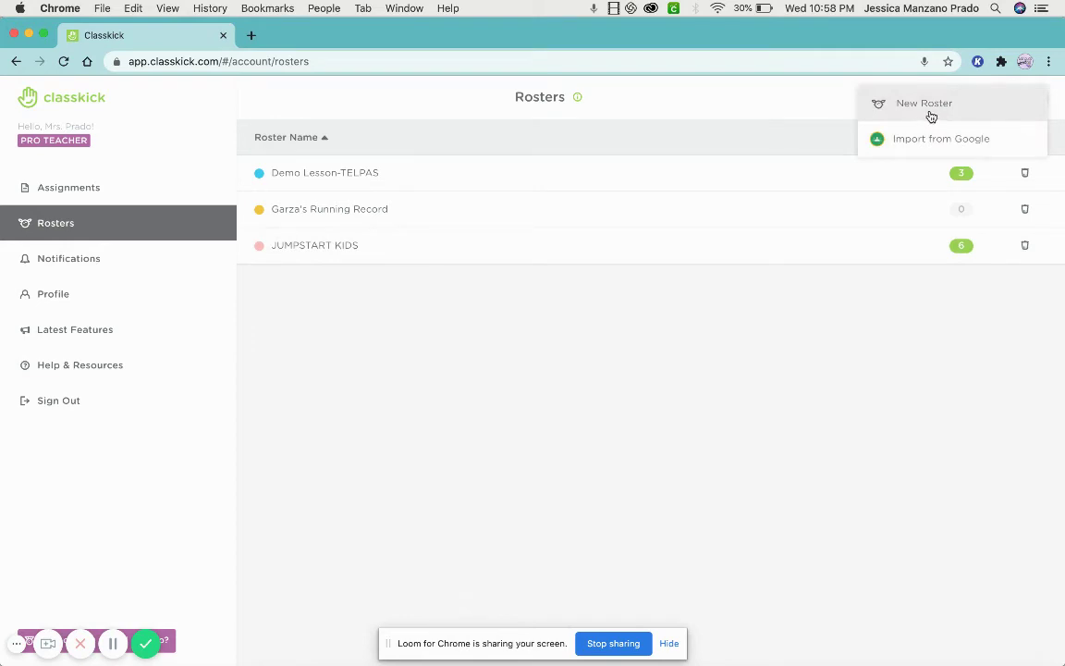
click(599, 279)
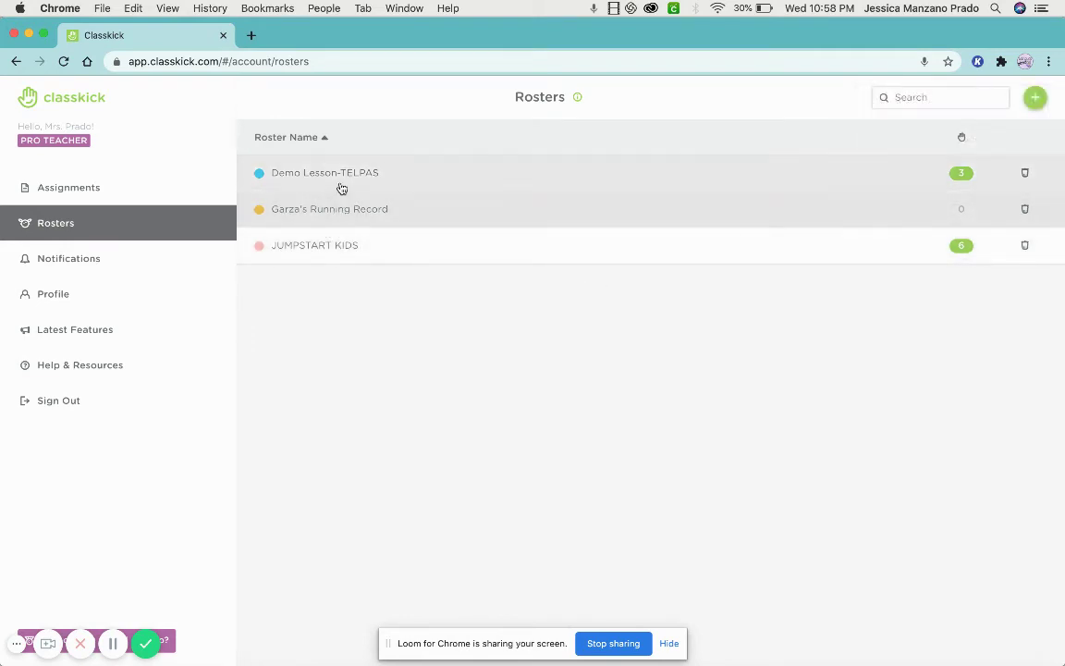
click(341, 189)
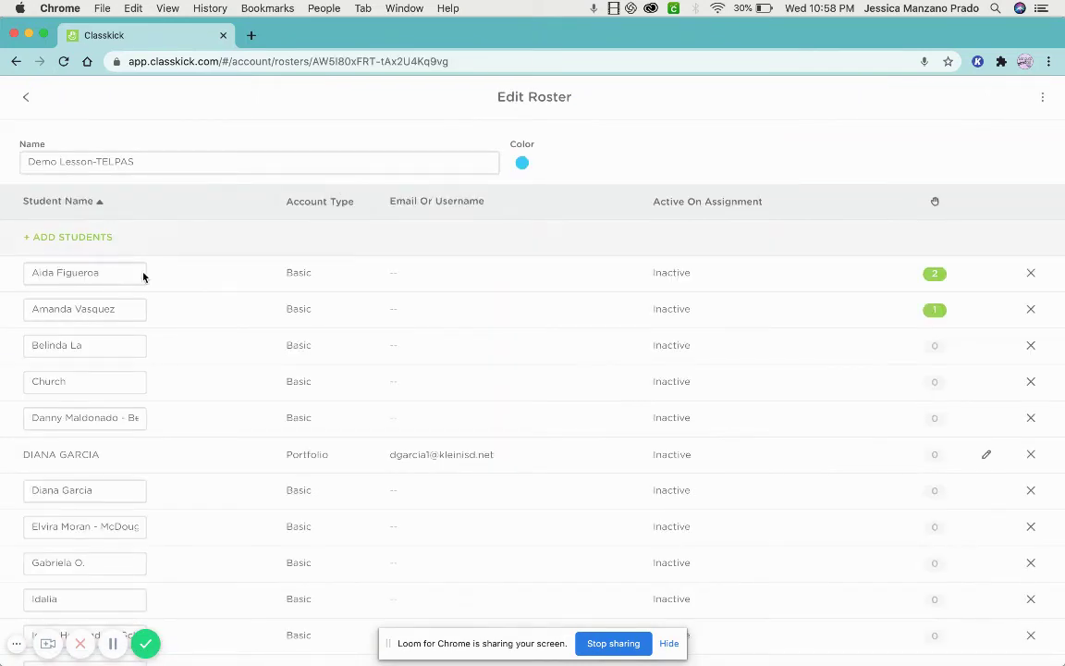
scroll(99, 278, down, 5)
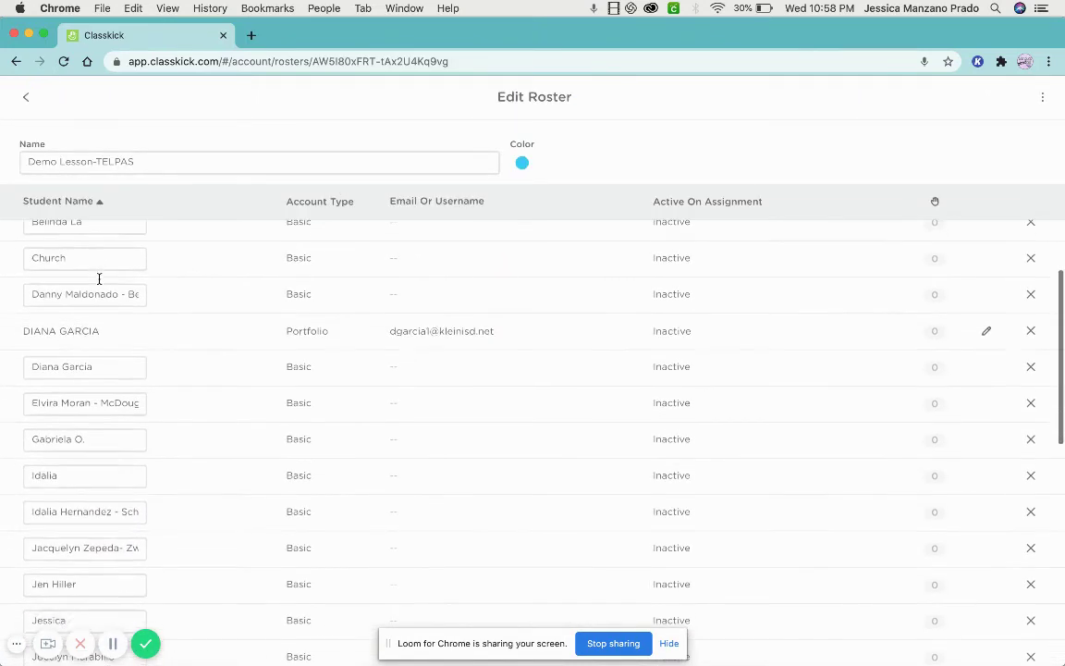
Compare student name entries in Demo Lesson-TELPAS without changing them, then return to Rosters.
click(117, 370)
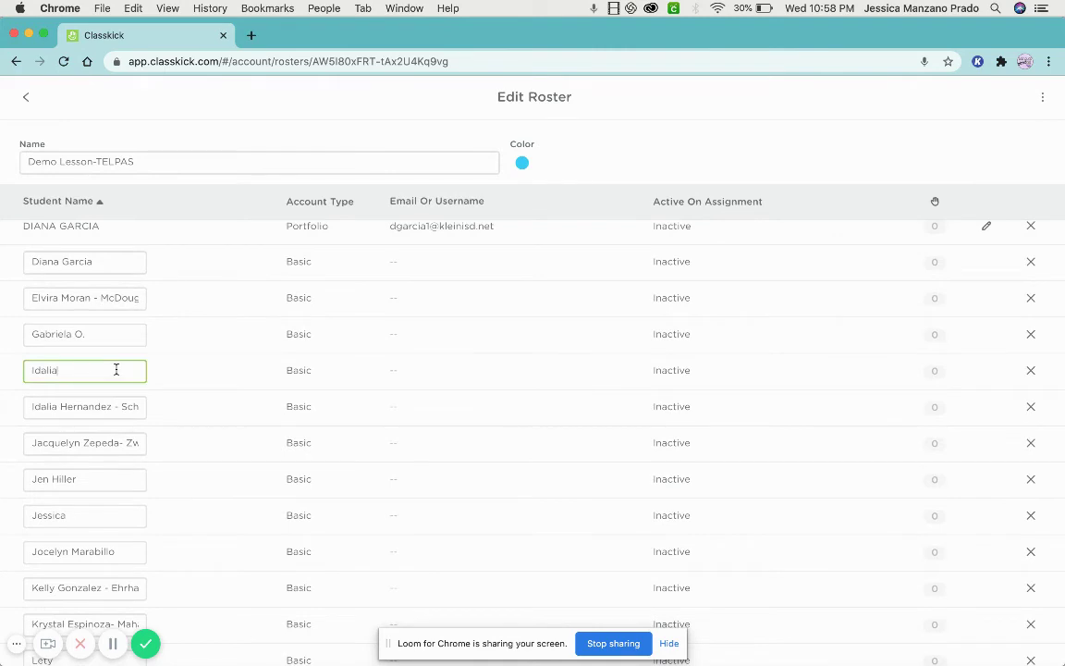
click(100, 407)
click(76, 371)
click(87, 404)
click(70, 372)
scroll(93, 277, up, 5)
click(93, 270)
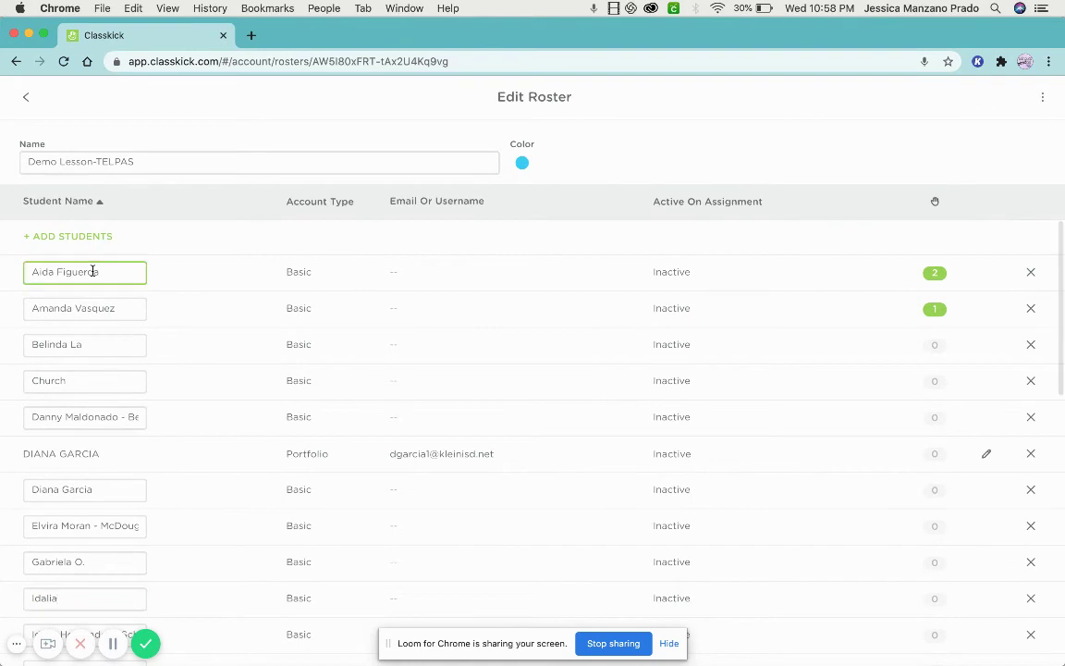
double_click(91, 271)
click(46, 272)
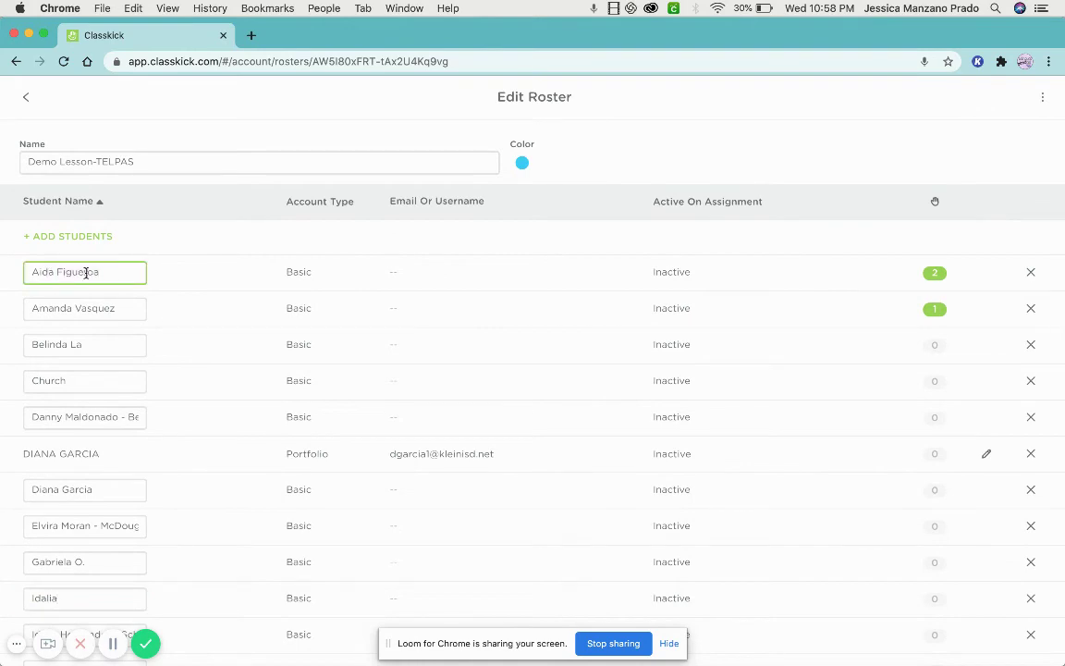
click(26, 97)
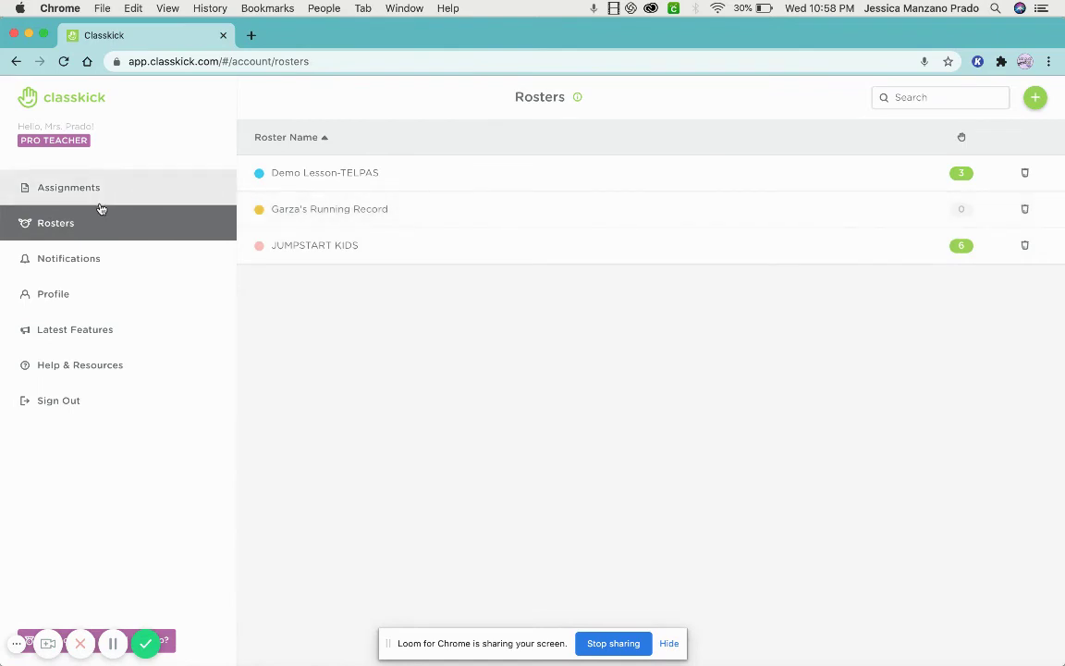
Open the JUMPSTART KIDS roster, inspect the first, fourth and eighth student names unchanged, and return to Assignments.
click(148, 189)
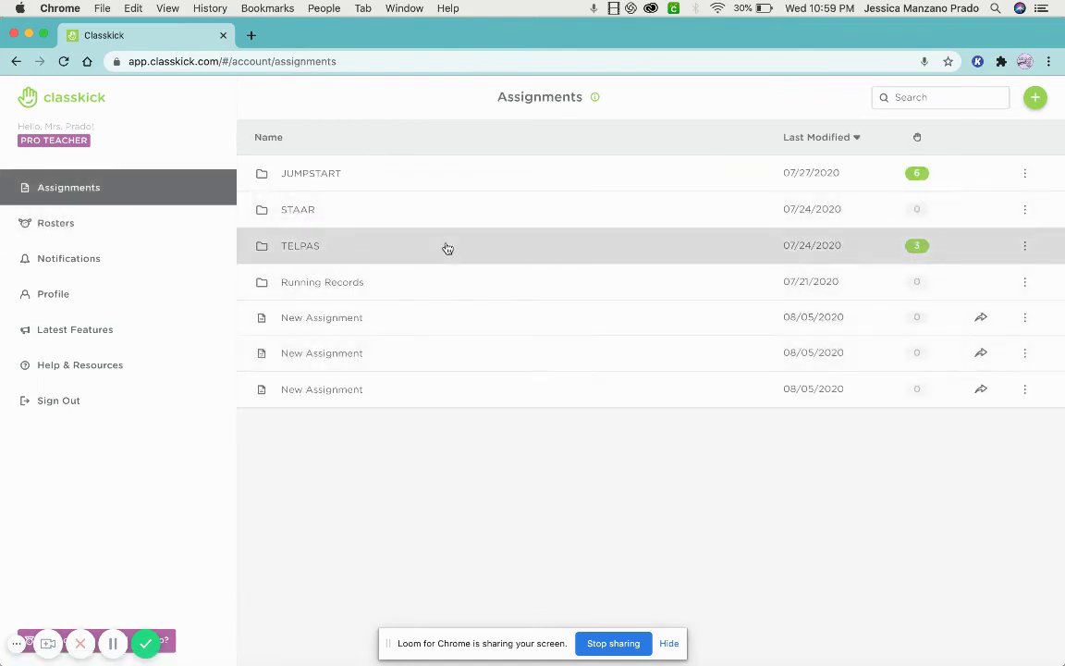
click(152, 230)
click(522, 254)
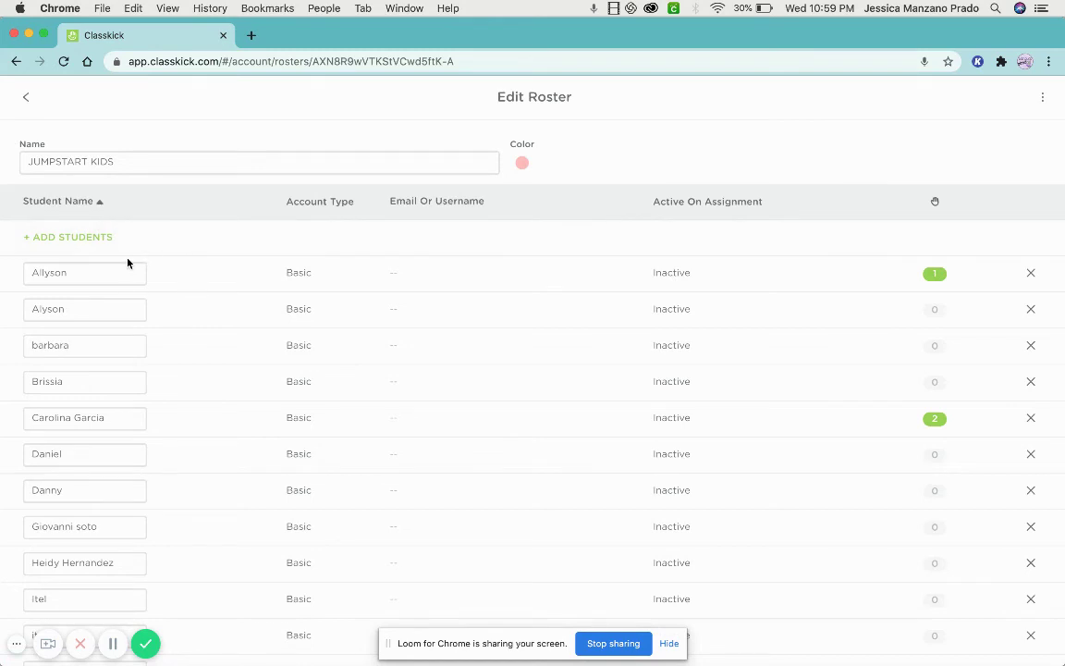
click(99, 269)
double_click(98, 269)
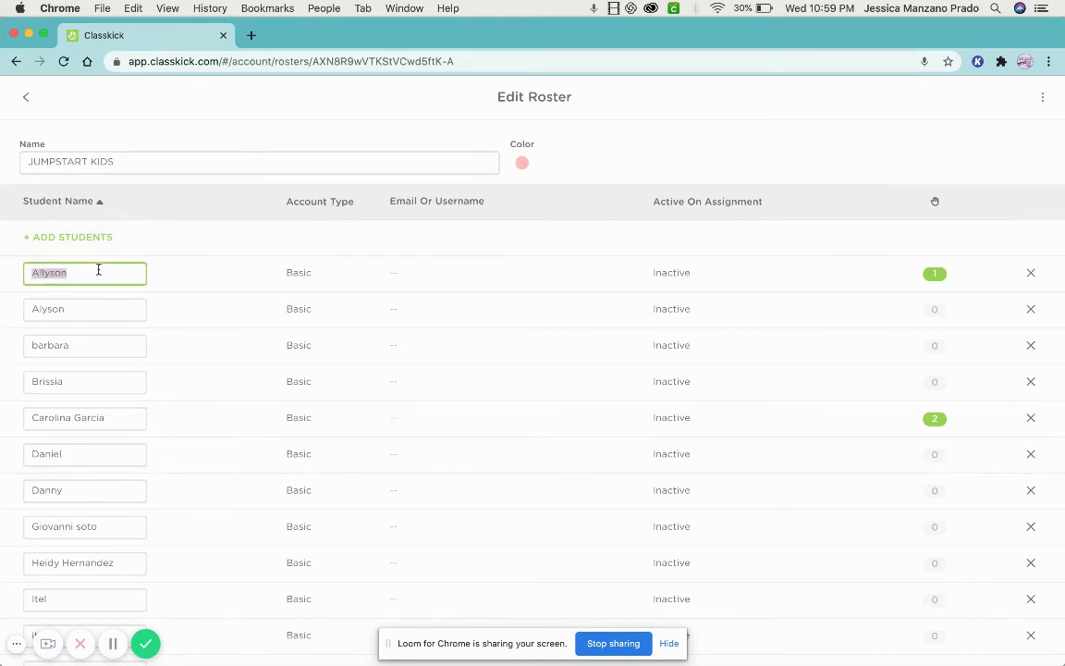
click(80, 391)
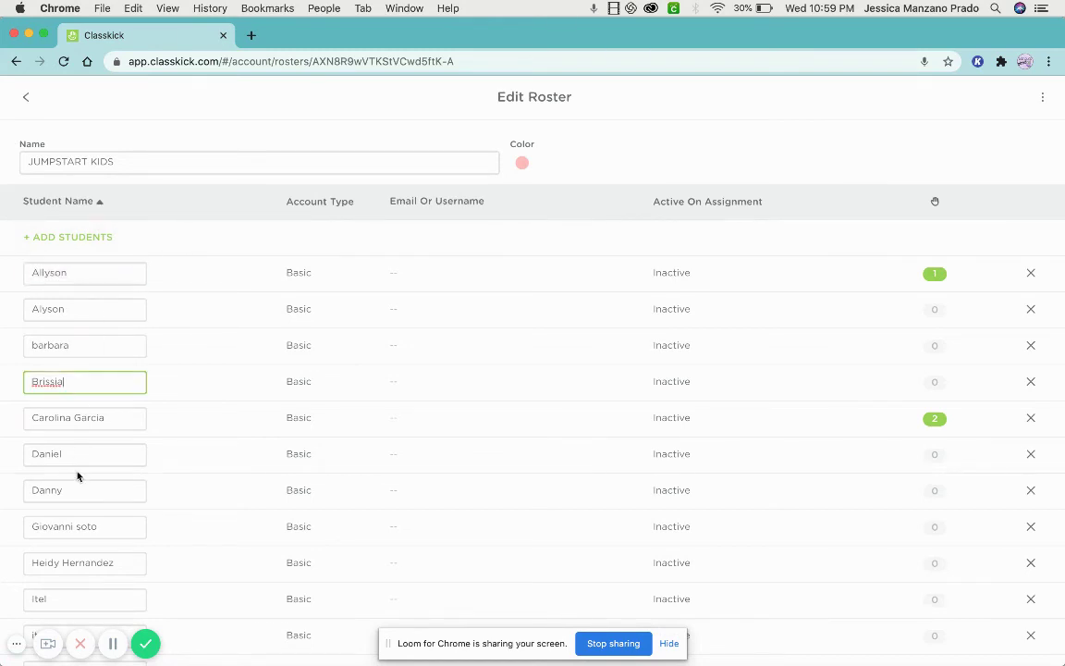
click(84, 526)
triple_click(85, 526)
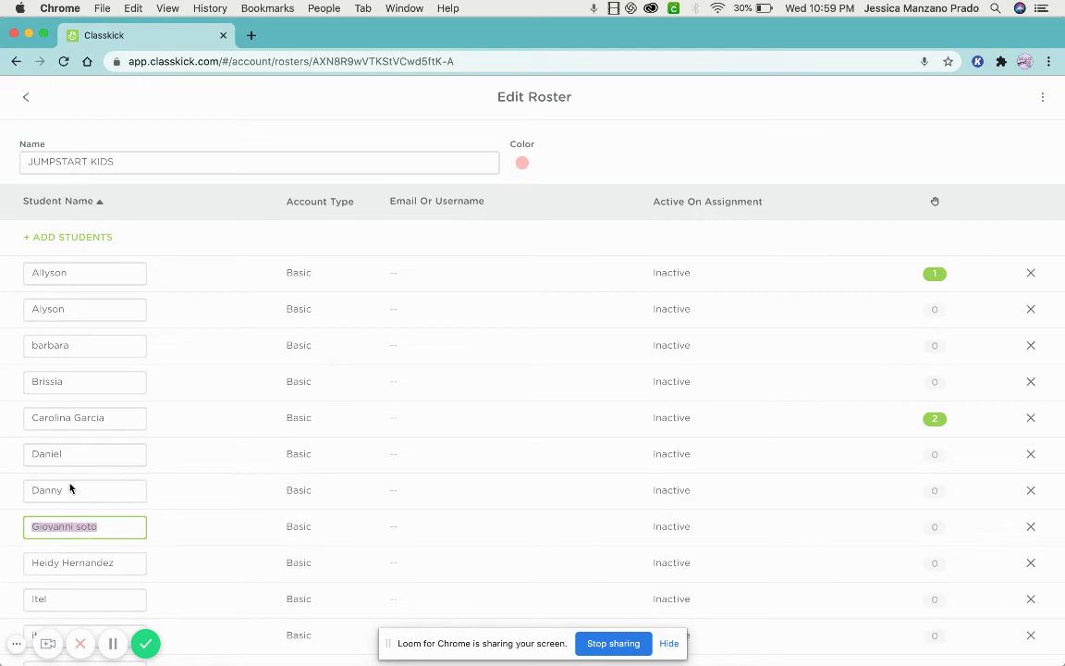
click(26, 109)
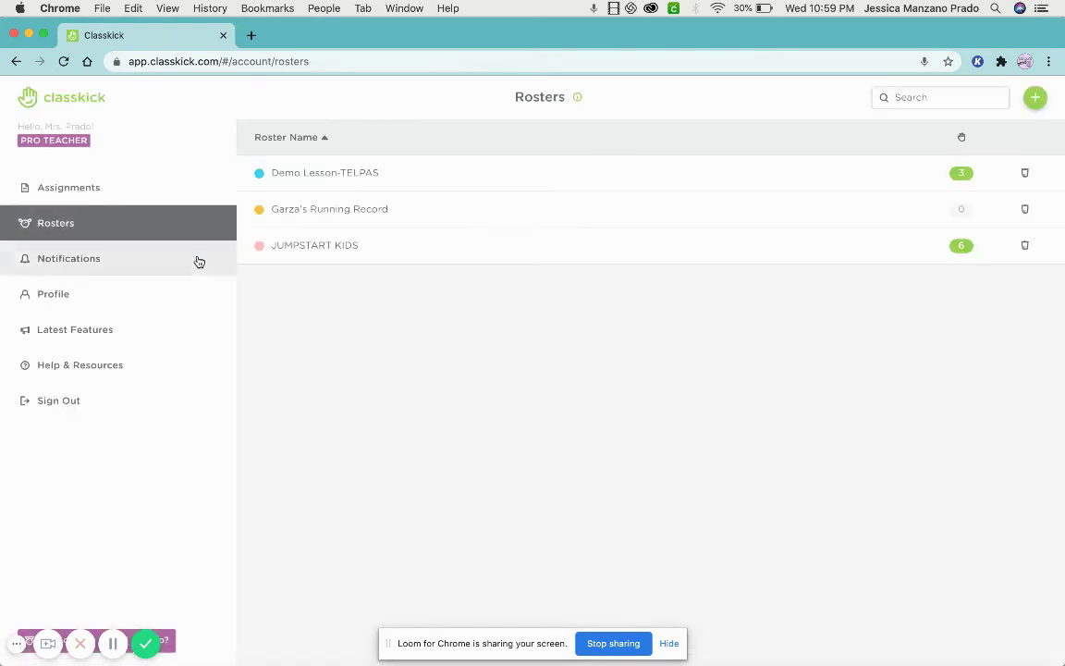
click(129, 194)
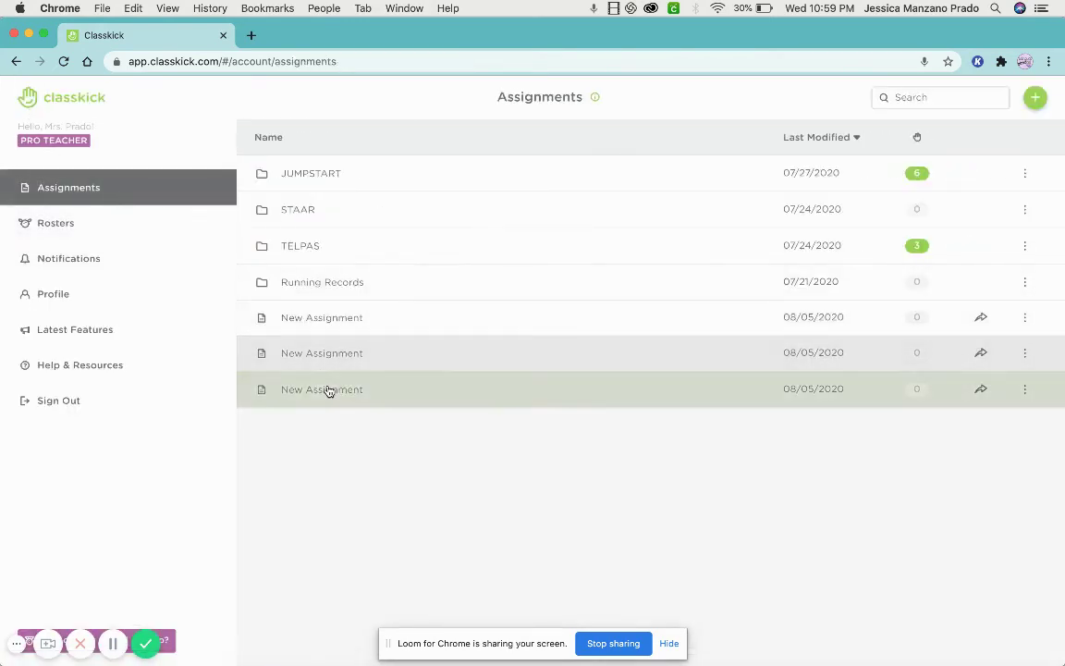
Open the third New Assignment, assign it to Demo Lesson-TELPAS, and switch its Lock on.
click(329, 389)
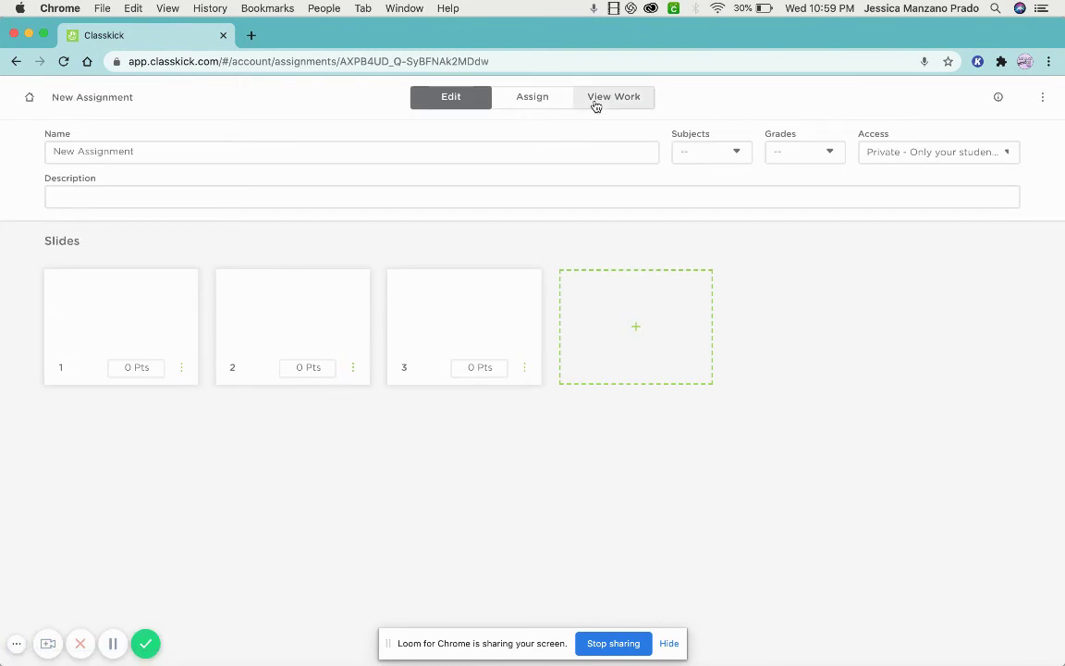
click(564, 103)
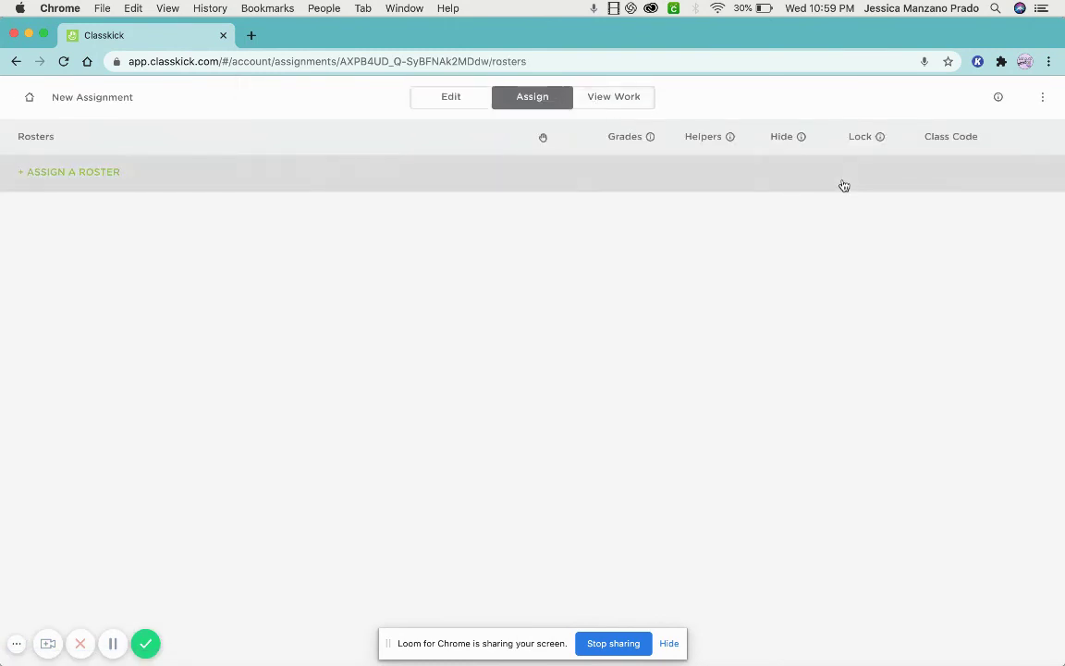
click(94, 166)
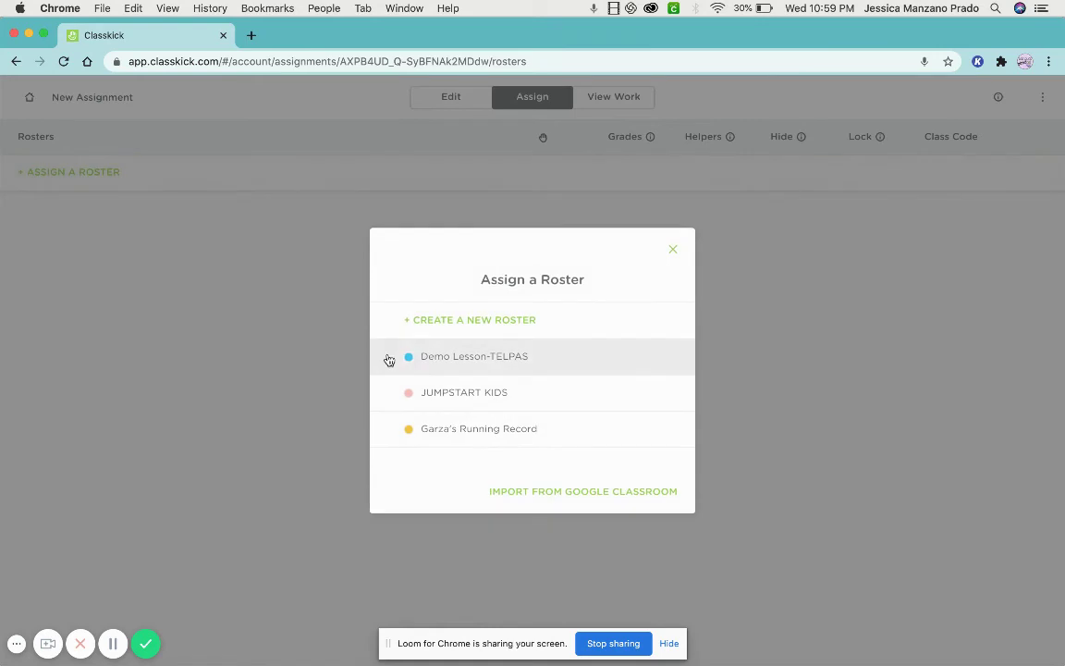
click(471, 366)
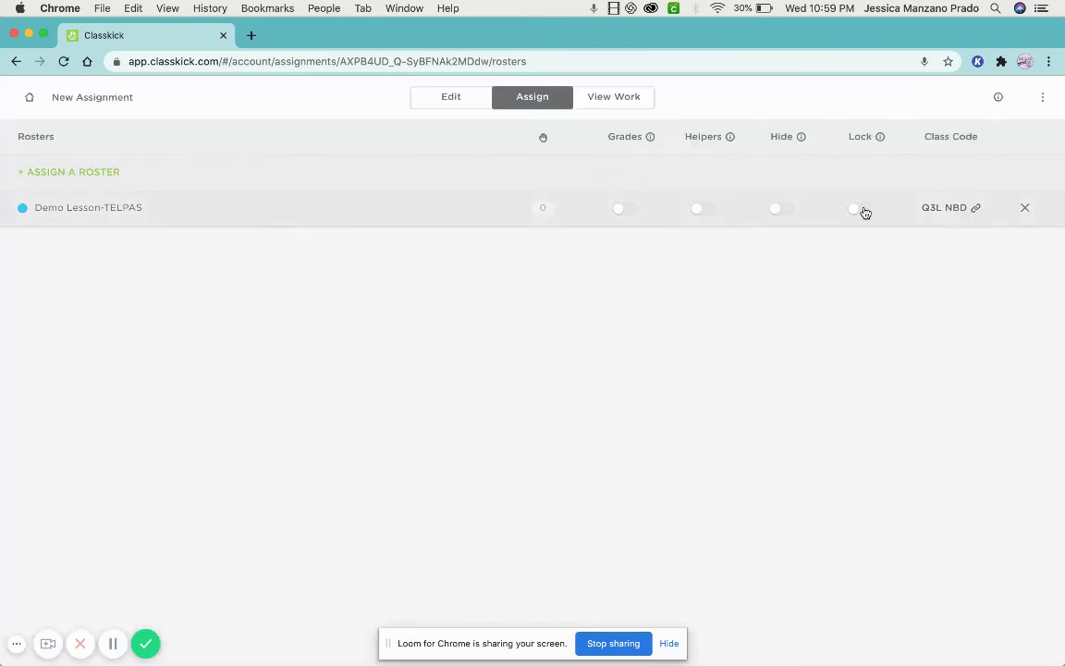
click(863, 210)
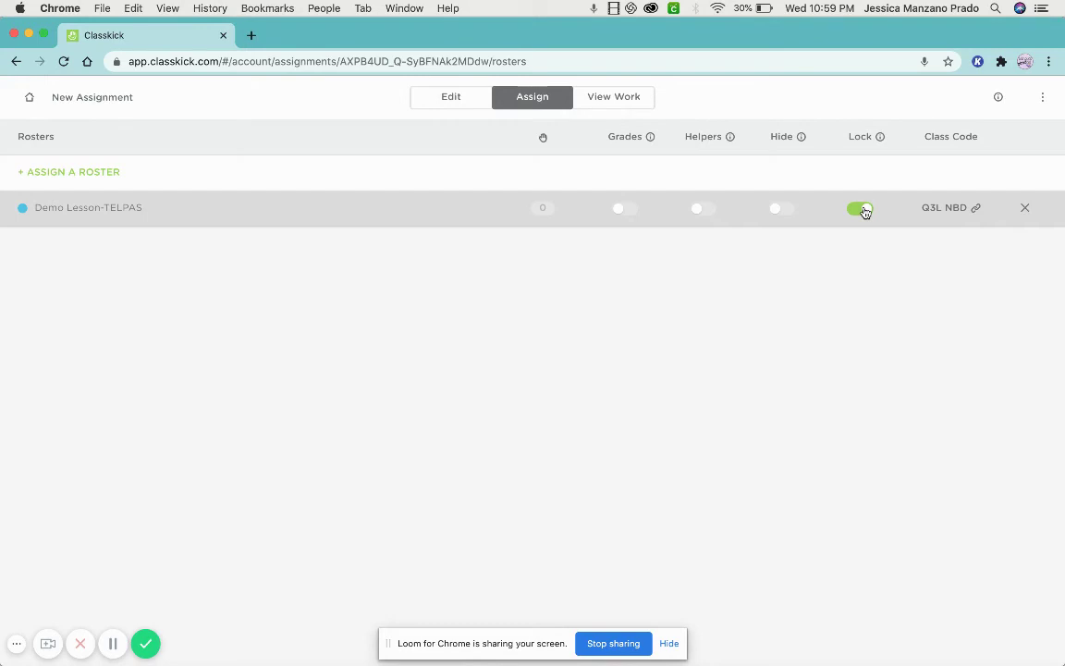
Show the Demo Lesson-TELPAS class code and copy the student login link.
click(953, 208)
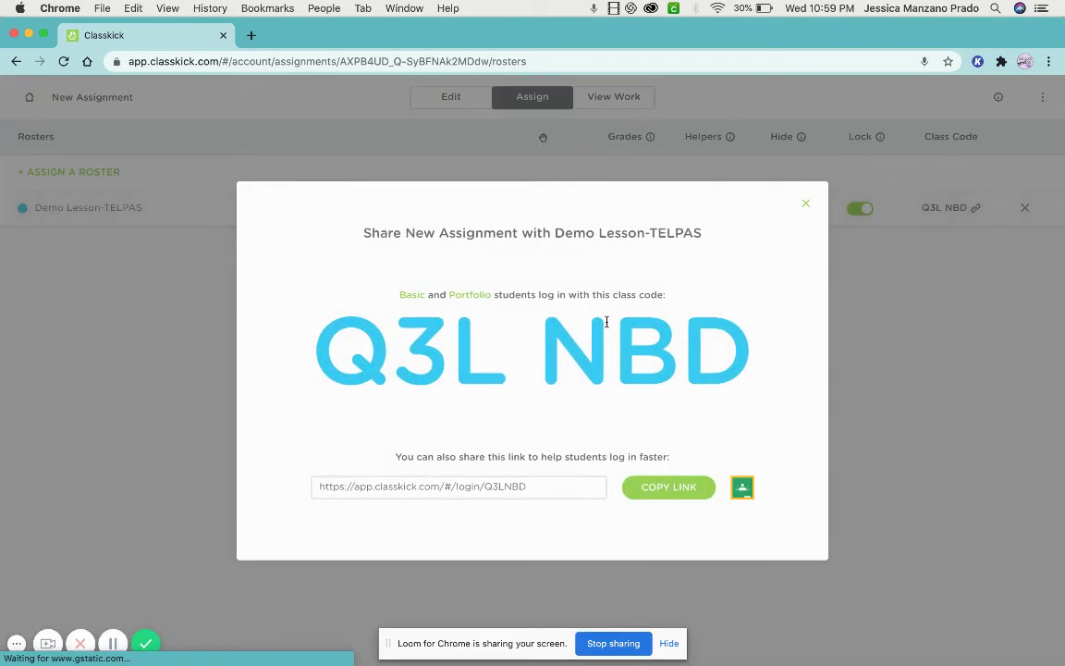
drag(297, 316, 736, 362)
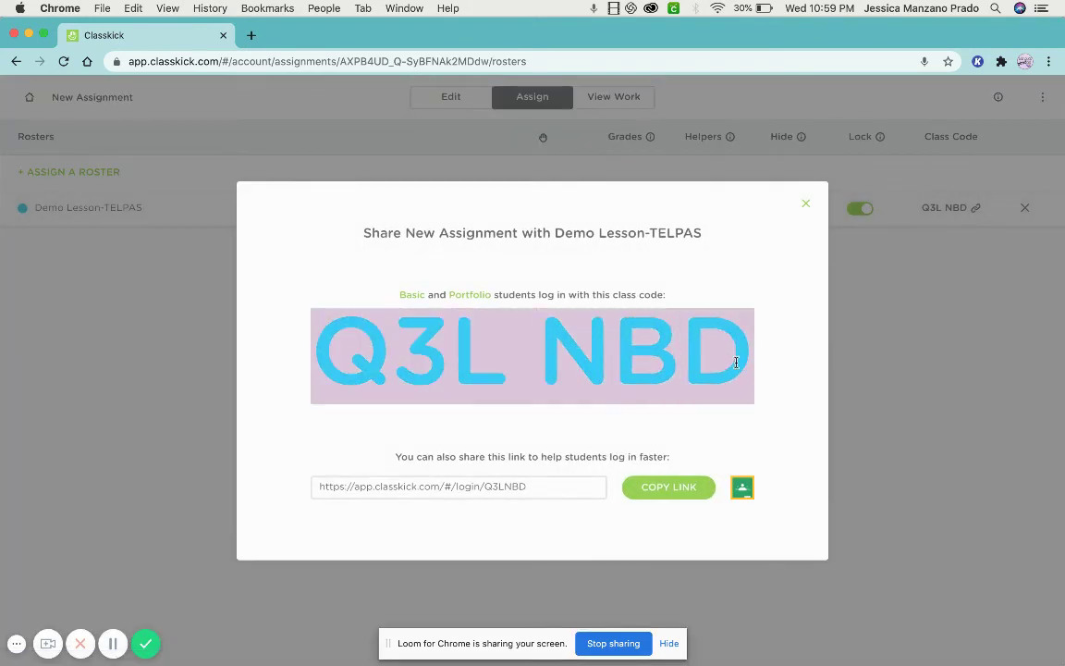
click(537, 490)
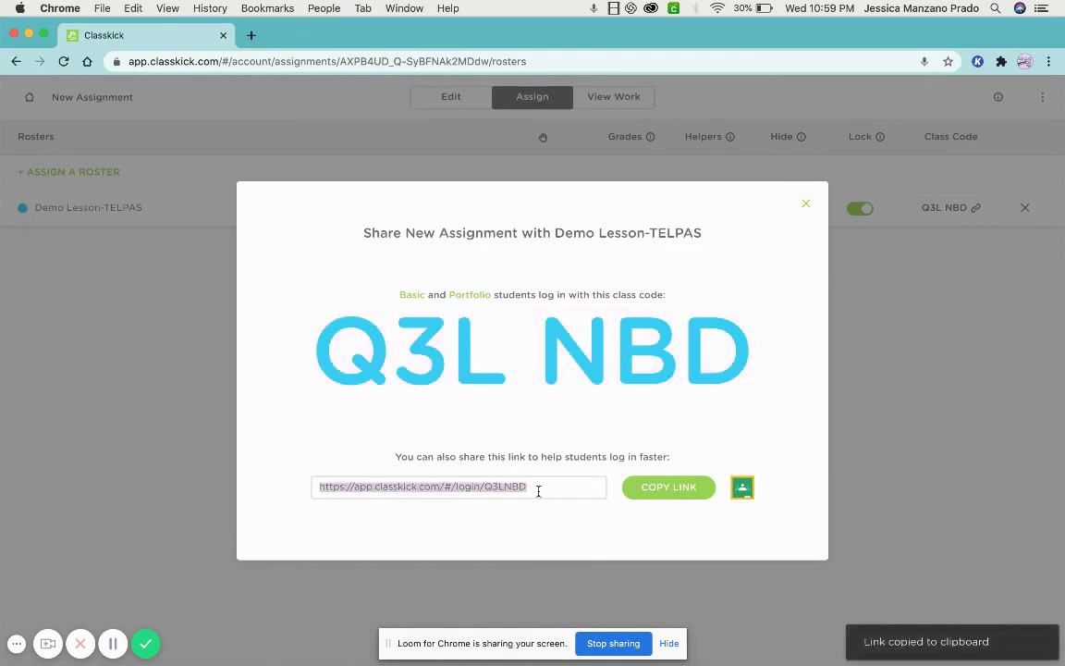
Load the copied login link in a new tab and test entering a student's name.
click(251, 35)
key(super+v)
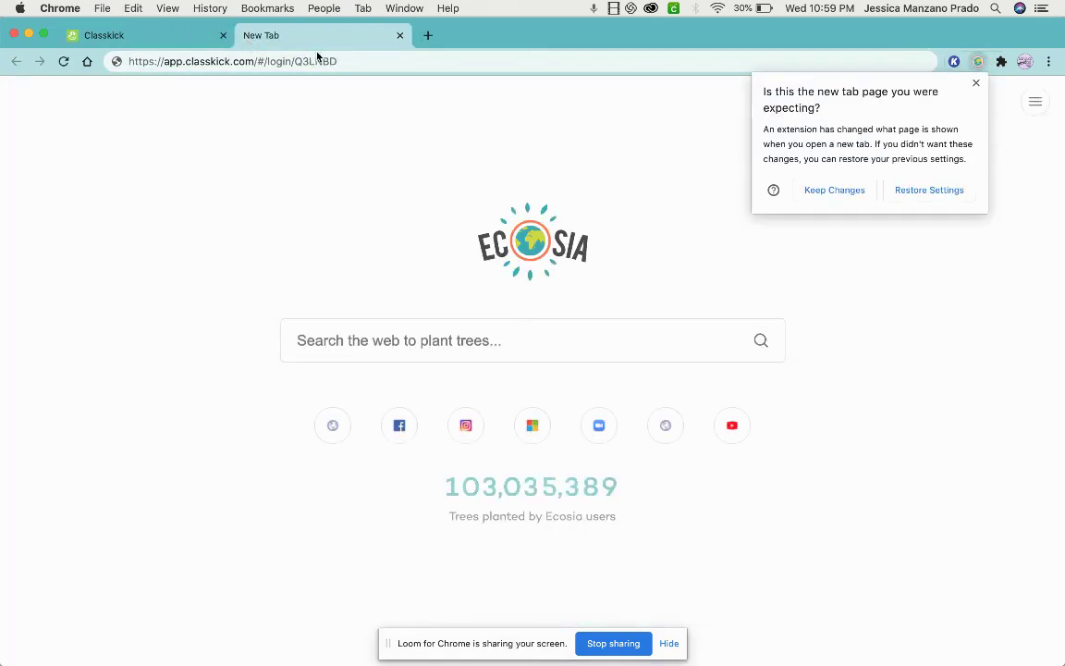
key(Return)
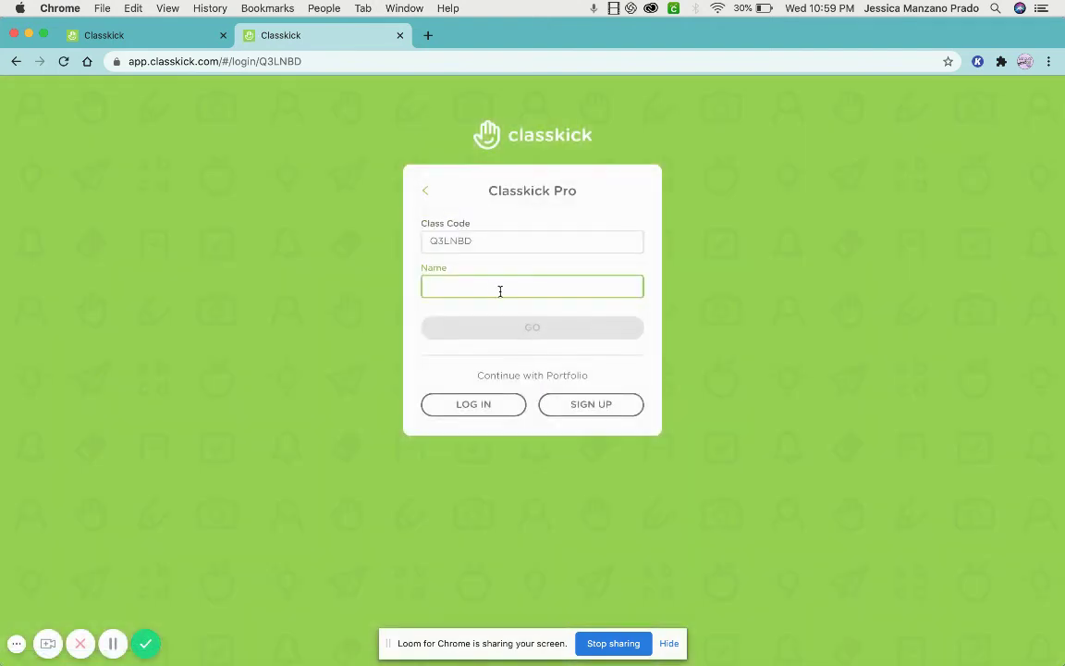
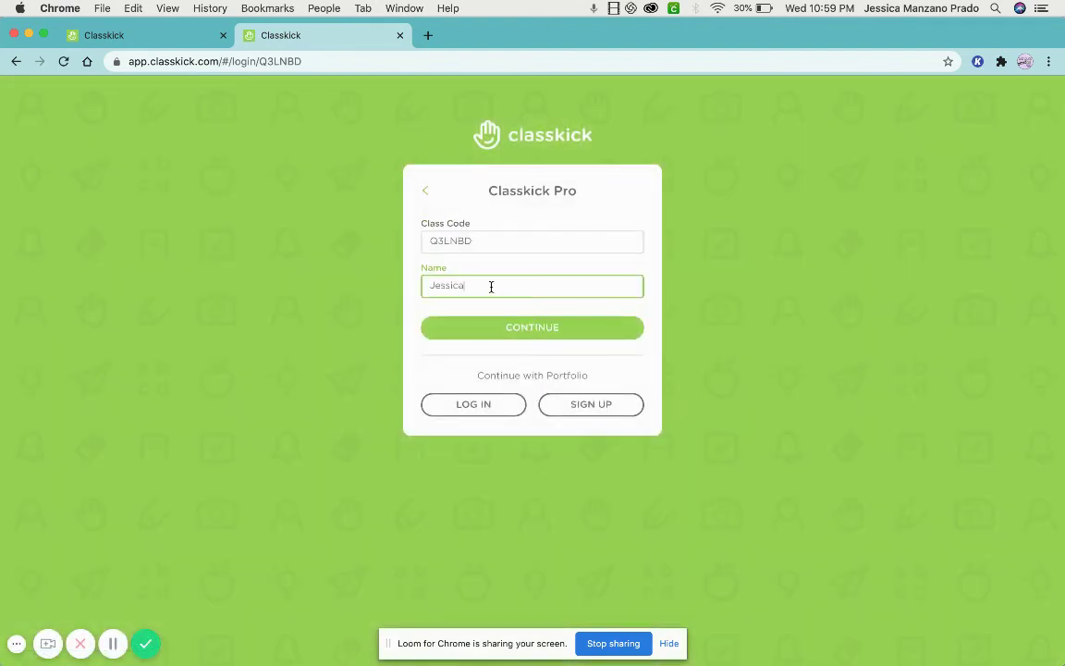
double_click(521, 286)
key(BackSpace)
key(BackSpace)
key(BackSpace)
key(BackSpace)
key(BackSpace)
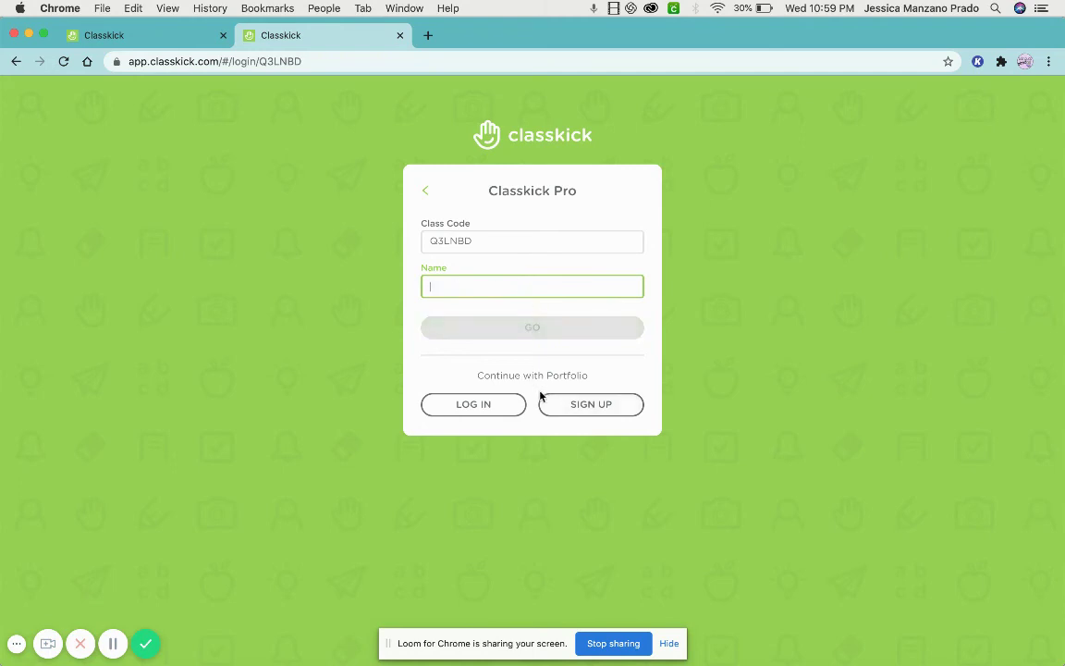
Close the test tab and share window, then open the second New Assignment from Home.
click(400, 35)
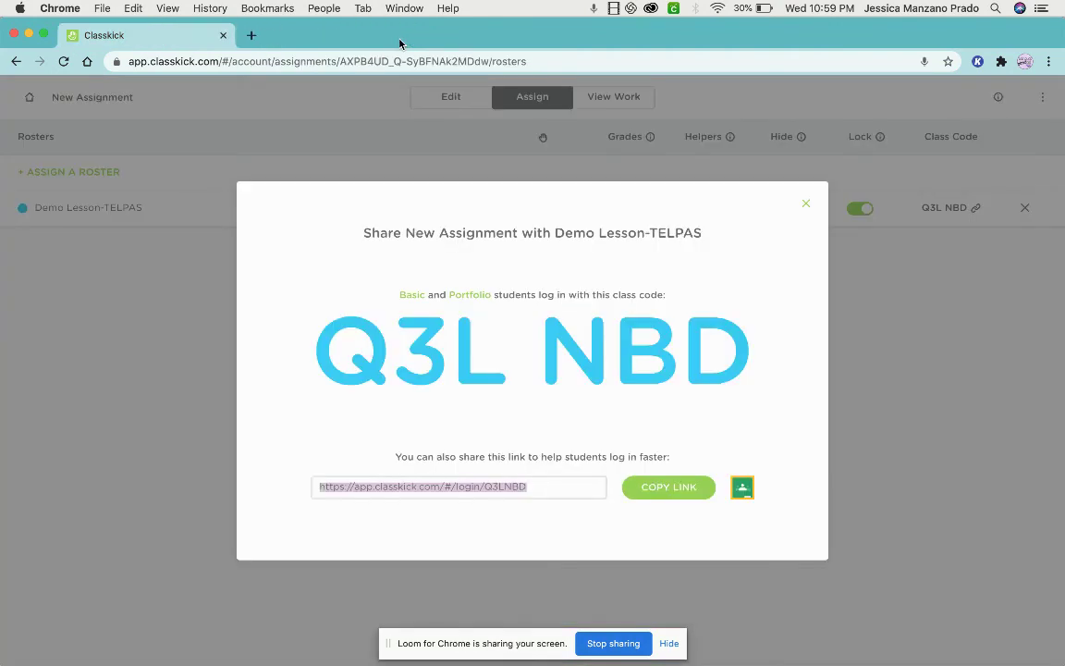
click(807, 201)
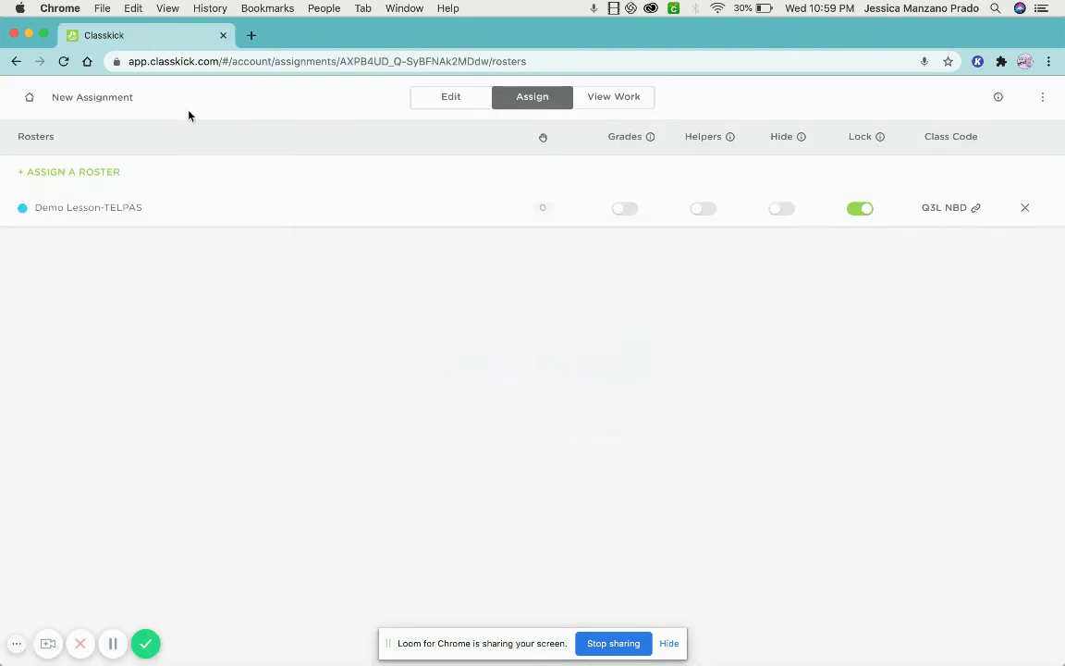
click(29, 98)
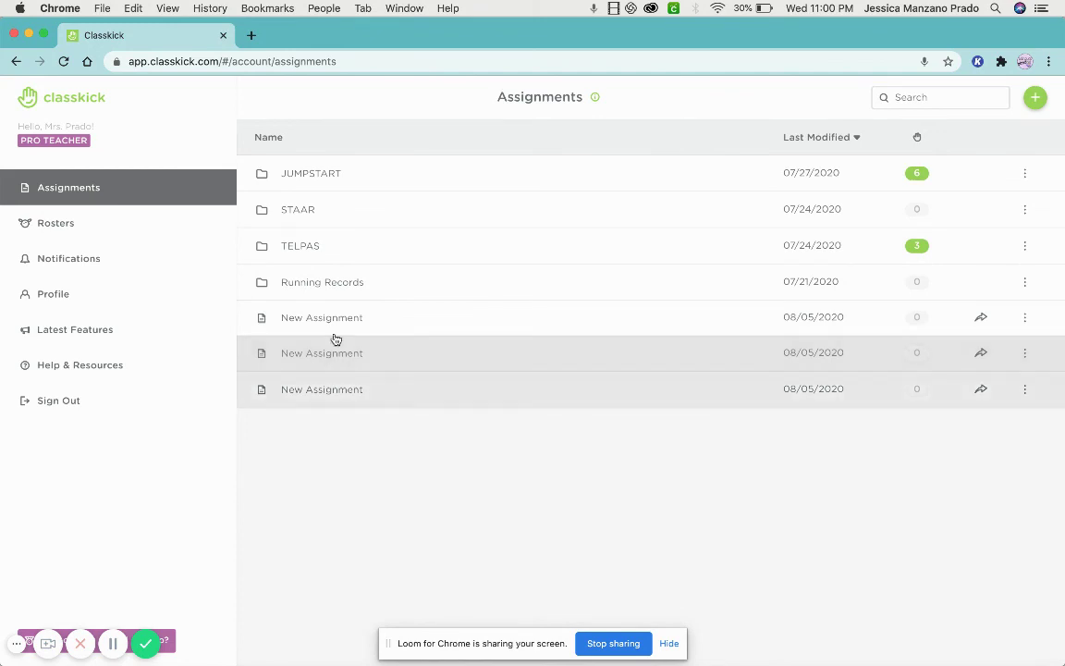
click(335, 362)
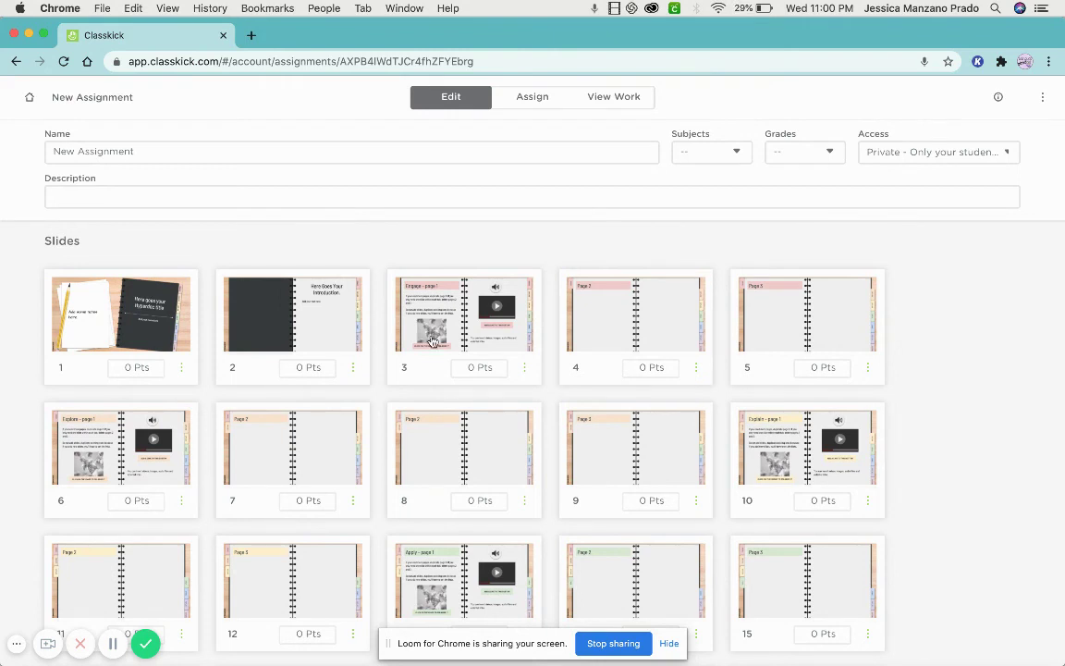
scroll(432, 342, down, 2)
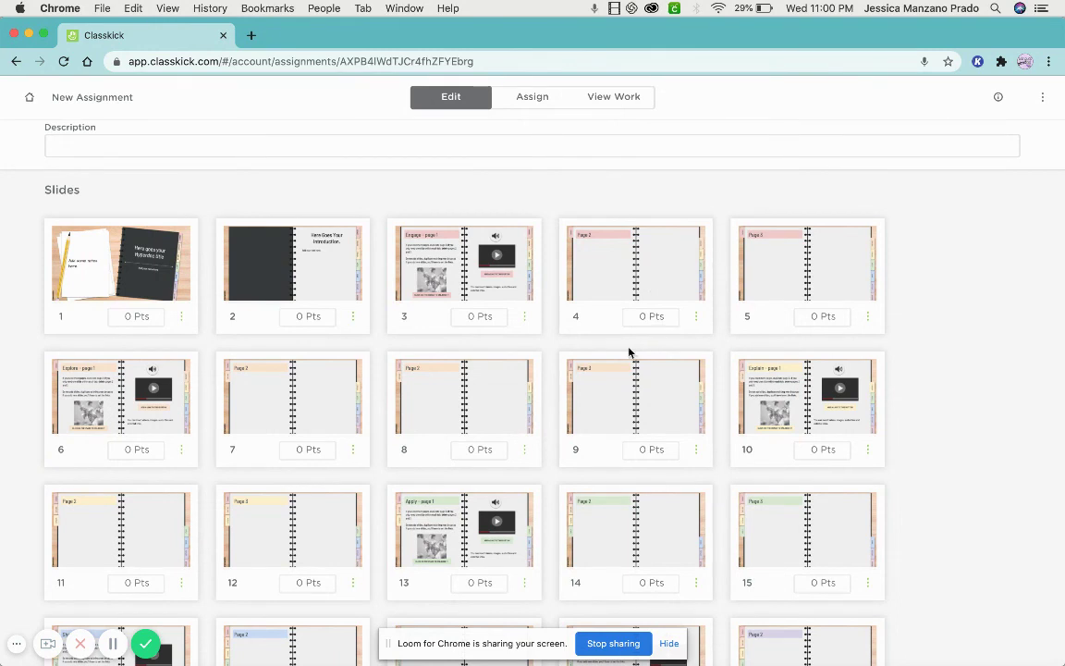
click(613, 97)
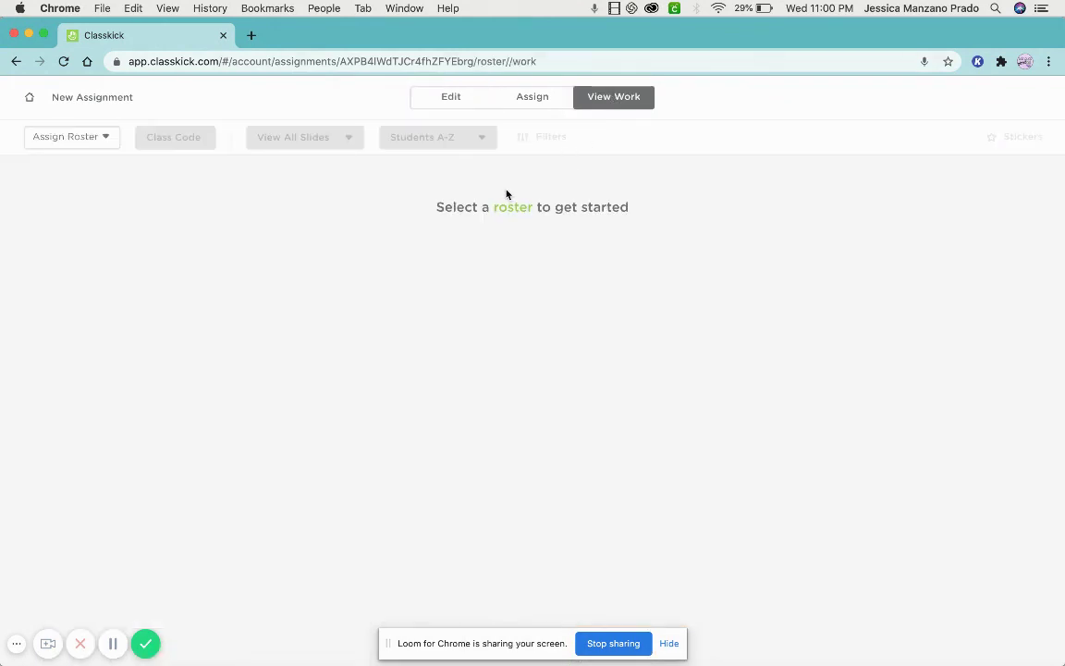
click(543, 97)
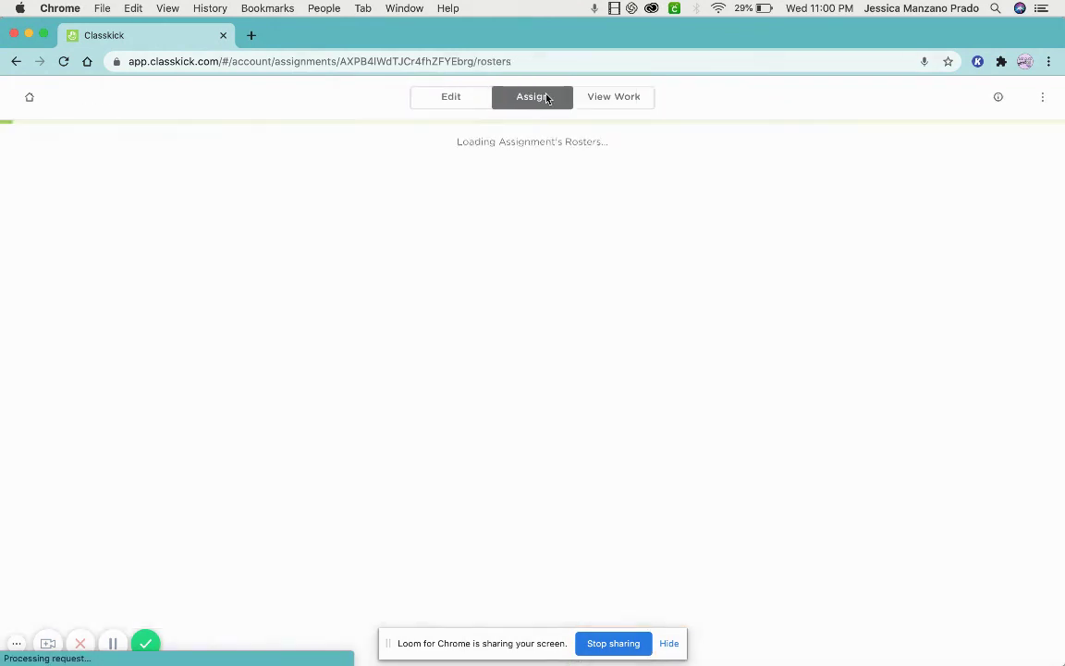
click(457, 97)
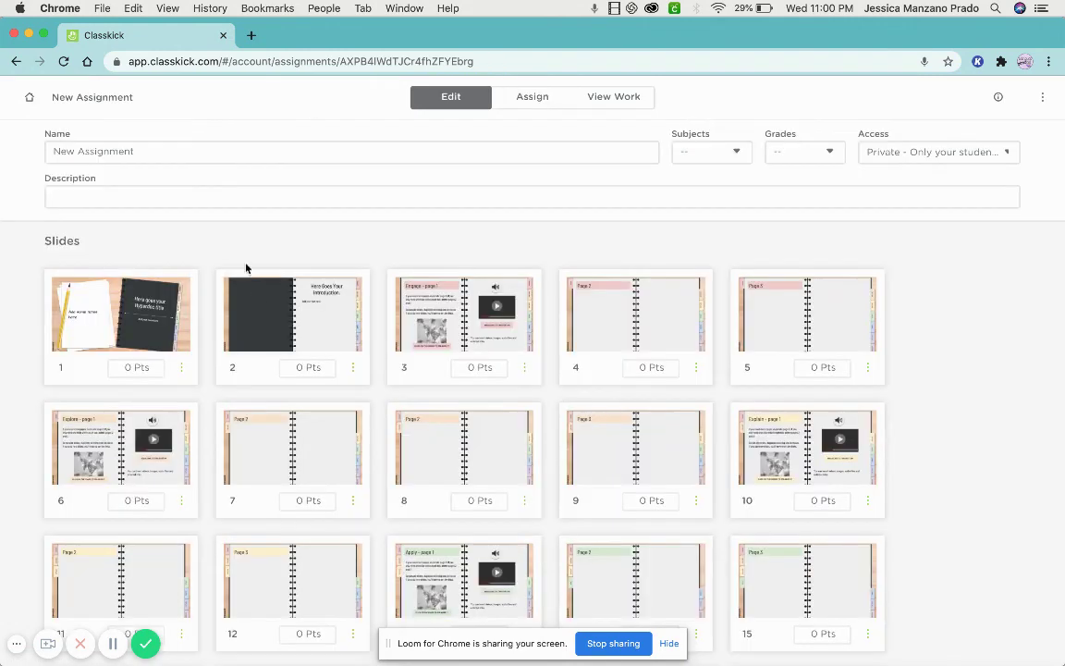
click(285, 311)
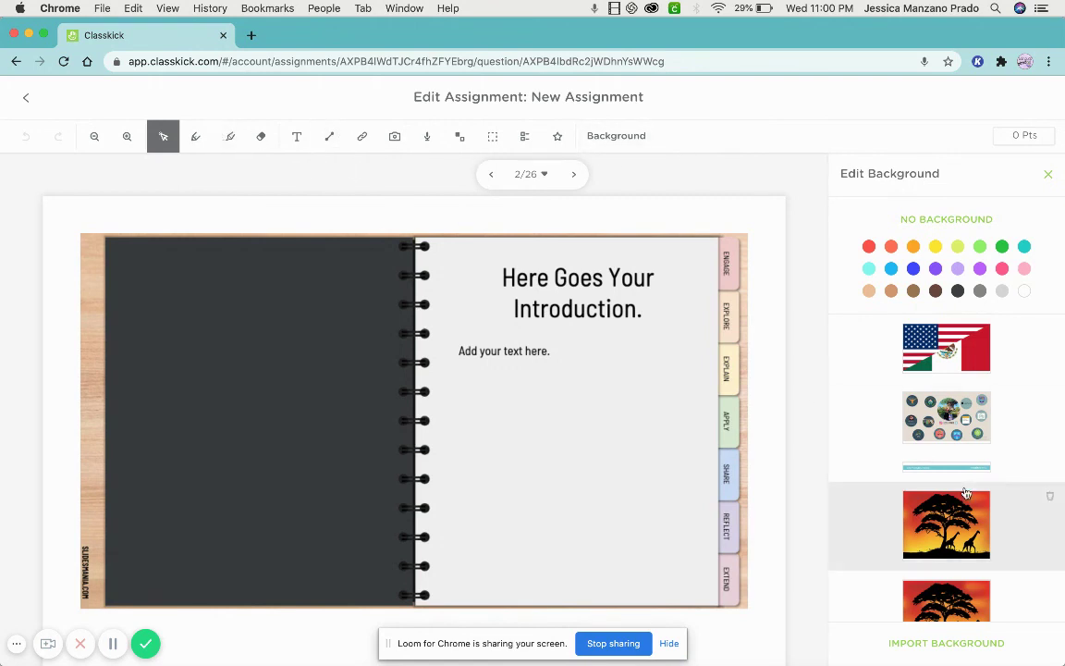
click(27, 98)
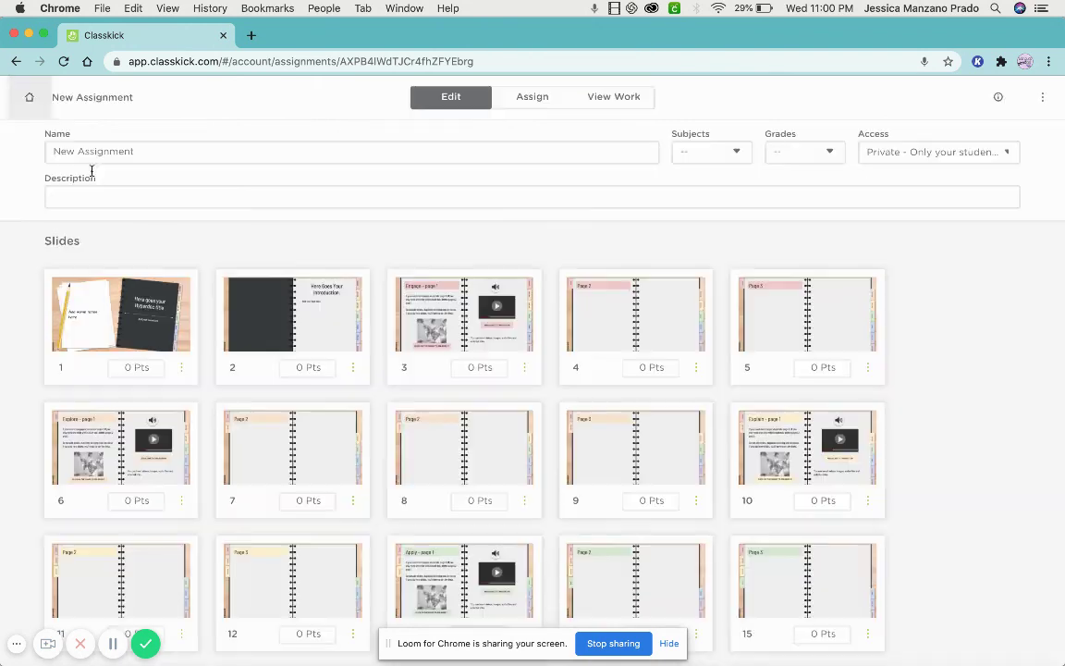
scroll(169, 333, down, 1)
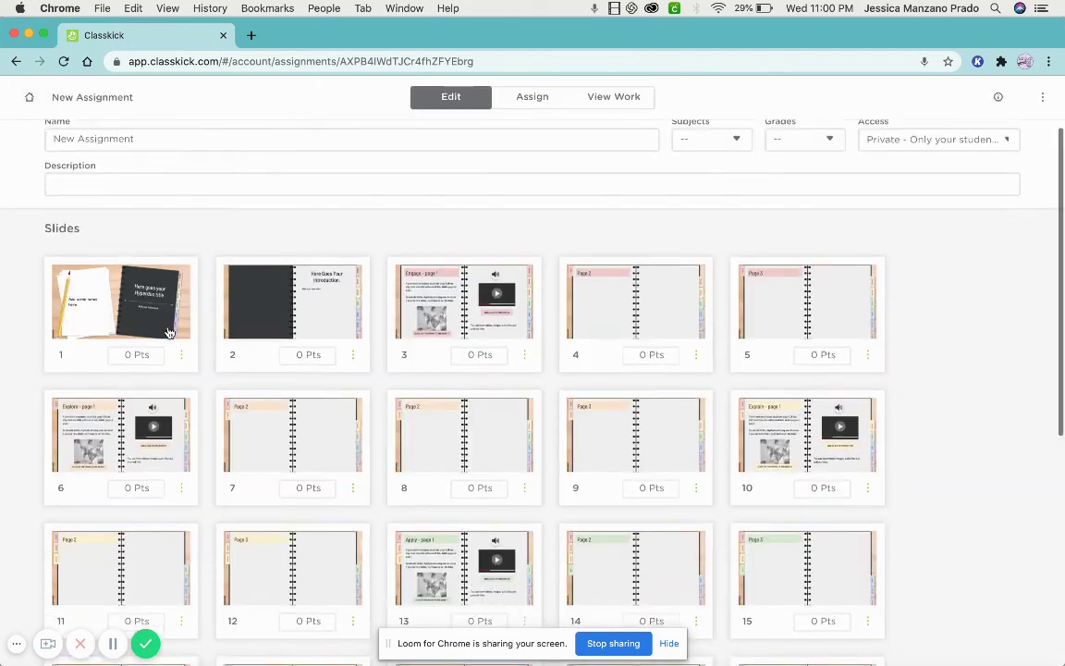